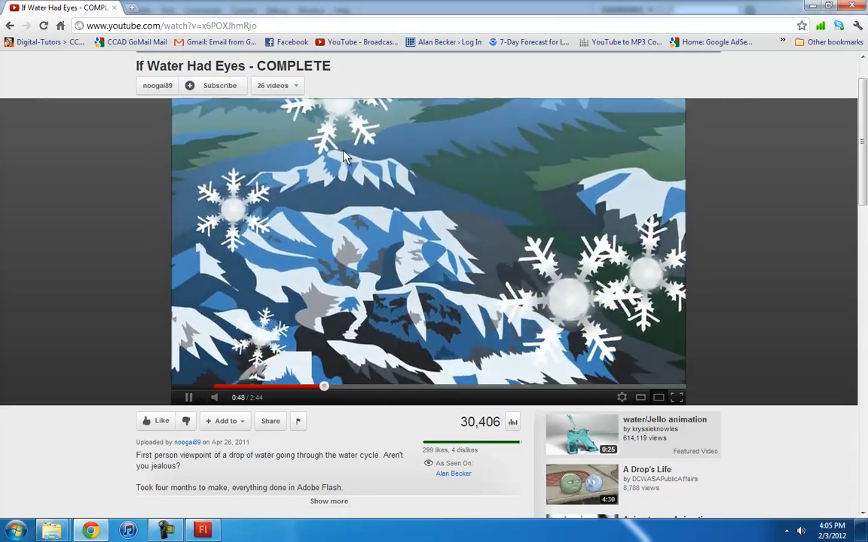
# Pause the video, switch to Flash, and draw a small red circle with a black outline near the stage's lower-left corner.
pyautogui.click(547, 288)
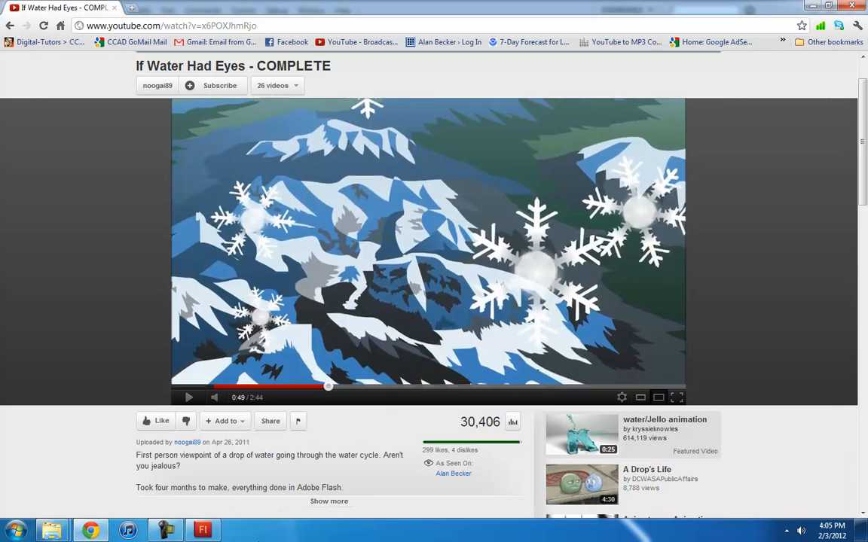
pyautogui.click(205, 531)
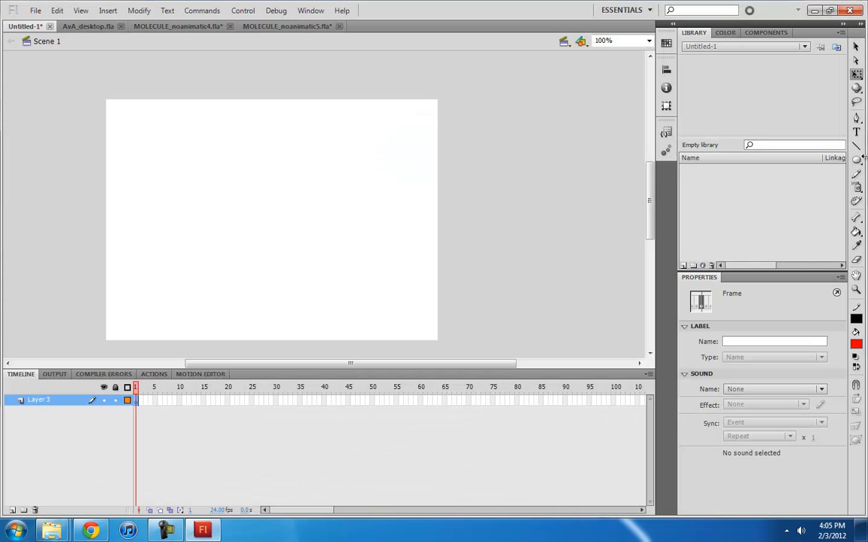
pyautogui.click(856, 160)
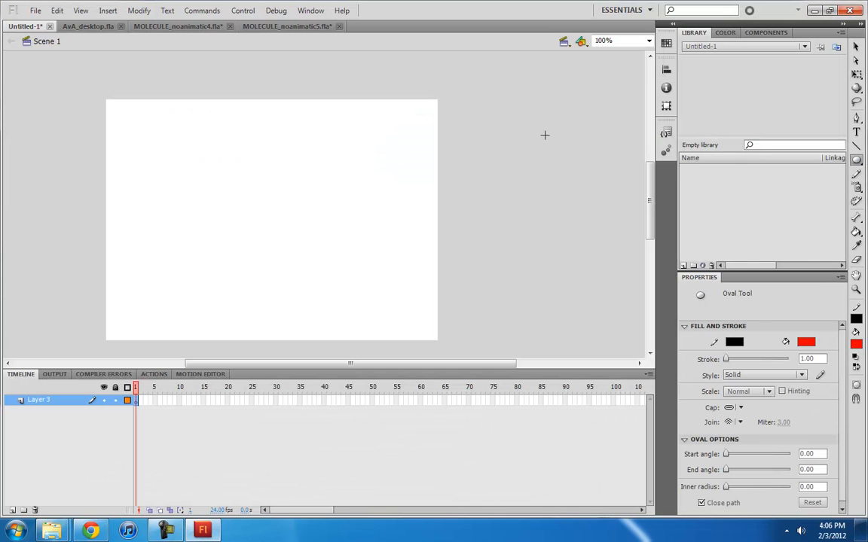
pyautogui.moveTo(379, 363); pyautogui.dragTo(351, 365)
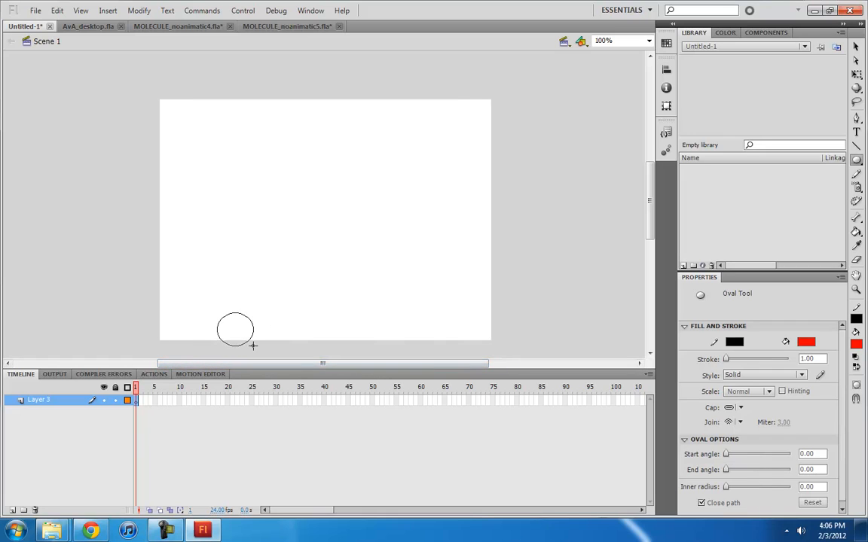
pyautogui.moveTo(242, 337); pyautogui.dragTo(243, 338)
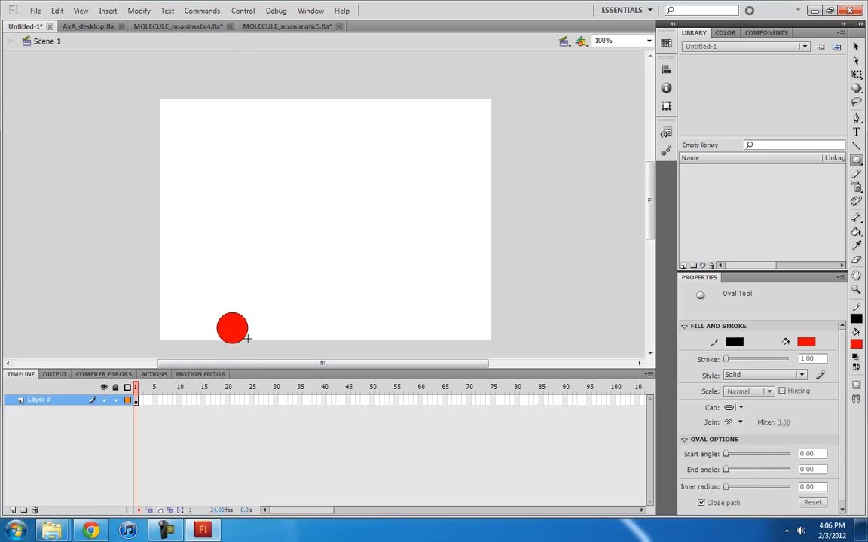
# Convert the whole circle into a graphic symbol named ball and nudge it onto the stage's bottom edge.
pyautogui.press('v')
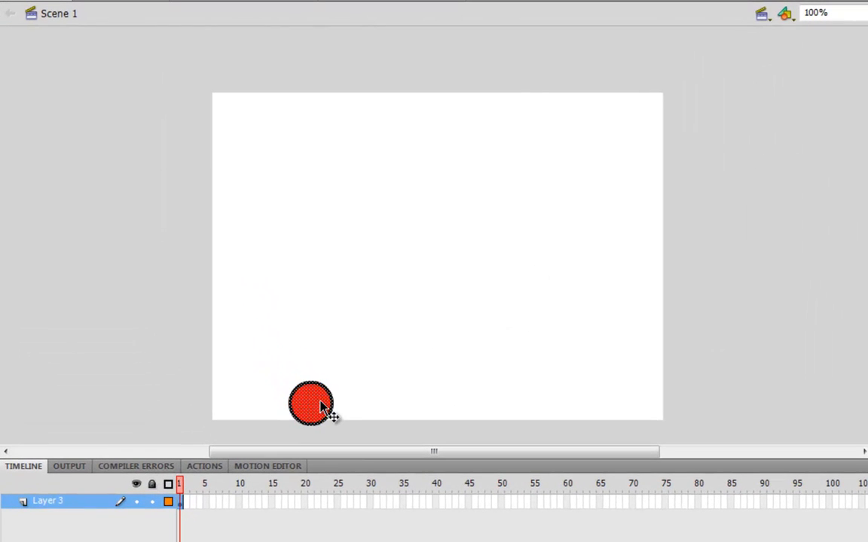
pyautogui.doubleClick(325, 407)
pyautogui.press('F8')
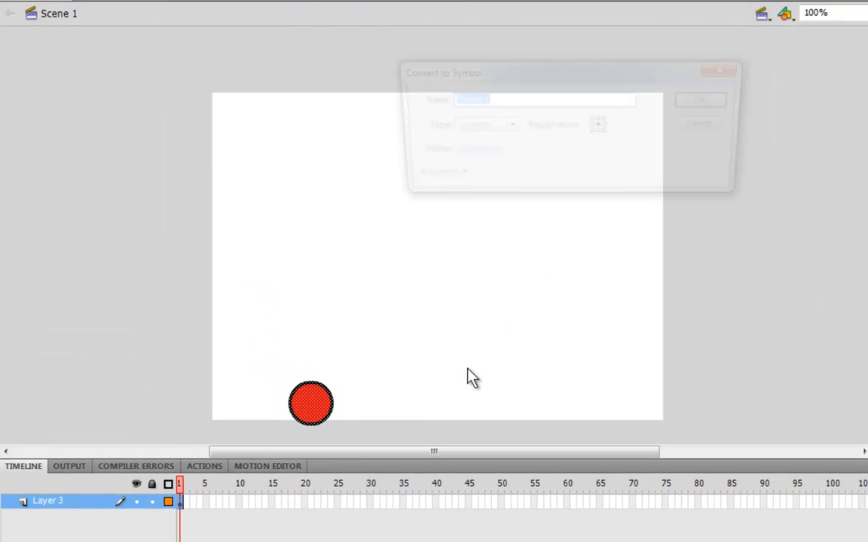
pyautogui.write('ball')
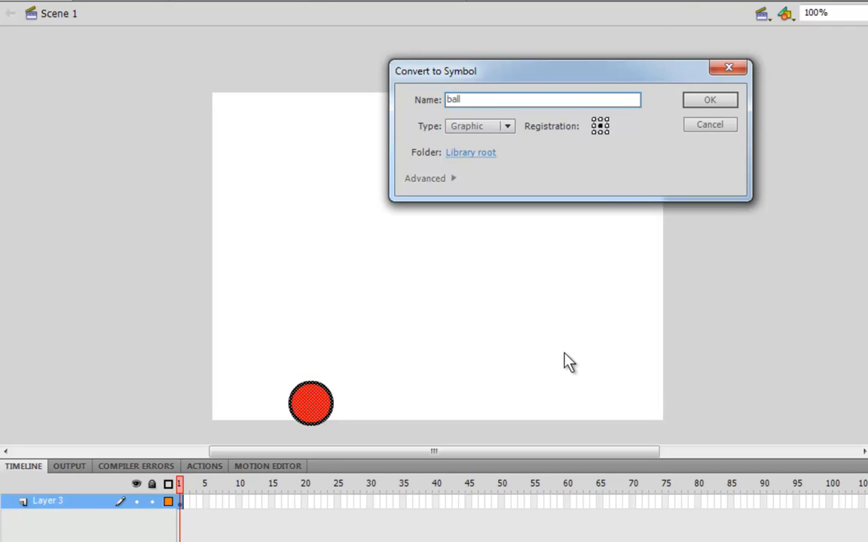
pyautogui.click(713, 101)
pyautogui.moveTo(324, 409)
pyautogui.mouseDown()
pyautogui.moveTo(327, 402)
pyautogui.moveTo(327, 411)
pyautogui.mouseUp()
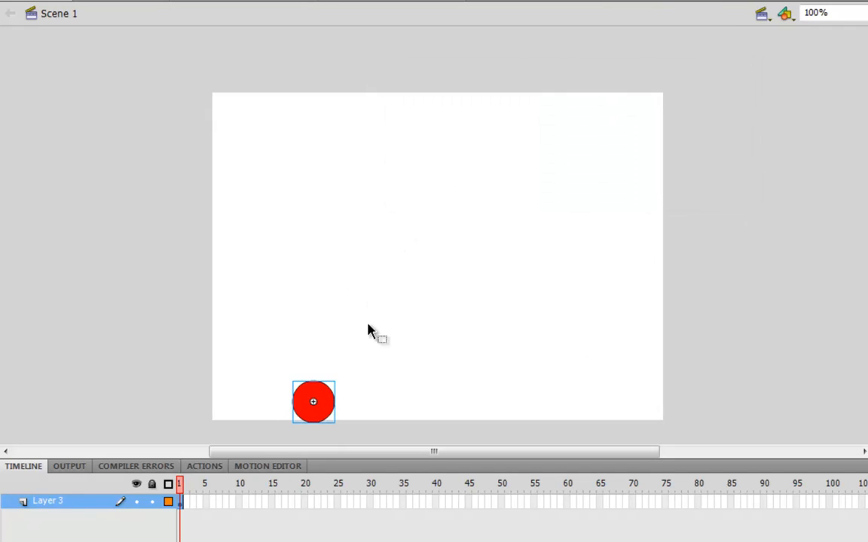
# Insert keyframes at frames 11 and 21 of Layer 3 for a ball bounce.
pyautogui.click(264, 502)
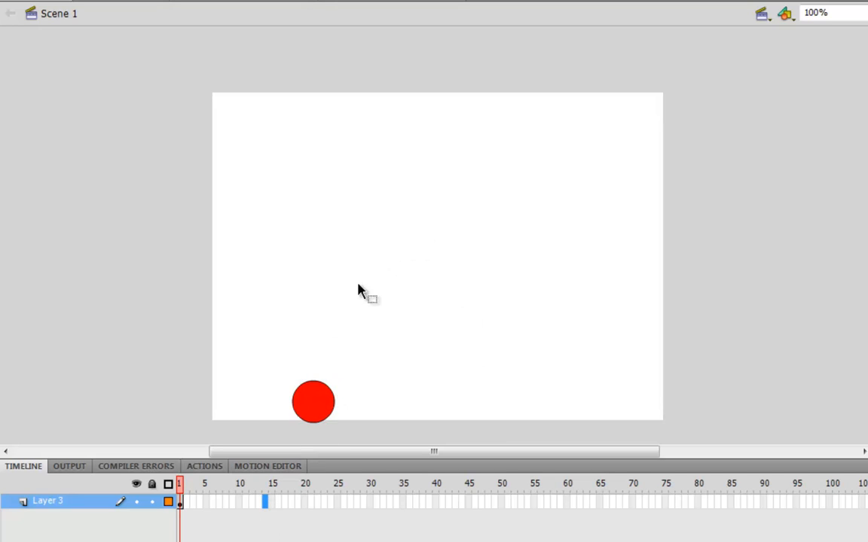
pyautogui.press('F6')
pyautogui.click(312, 503)
pyautogui.press('F6')
# Raise the ball to mid-stage at frame 11 and place it on the ground farther right at frame 21.
pyautogui.click(246, 504)
pyautogui.moveTo(319, 401); pyautogui.dragTo(408, 282)
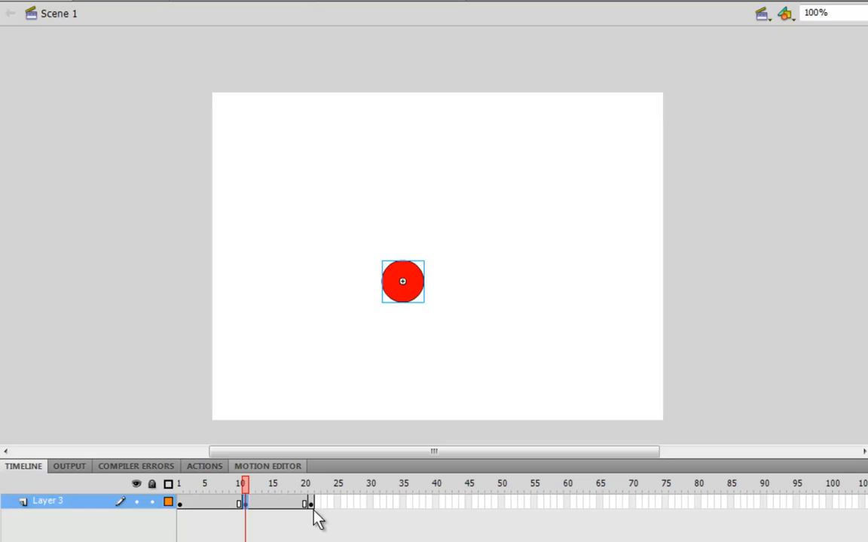
pyautogui.click(311, 503)
pyautogui.moveTo(315, 410); pyautogui.dragTo(487, 410)
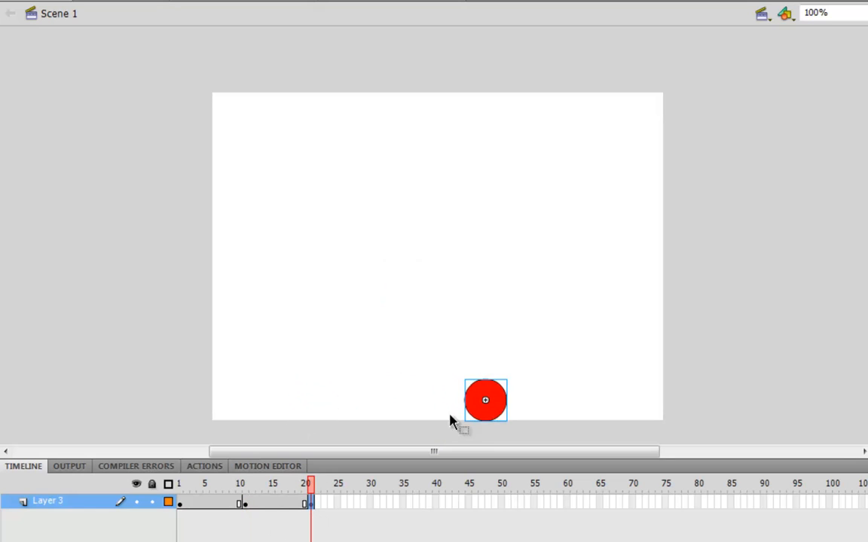
# Create classic tweens between the three ball keyframes and play the animation from frame 1.
pyautogui.moveTo(213, 504); pyautogui.dragTo(277, 504)
pyautogui.rightClick(277, 504)
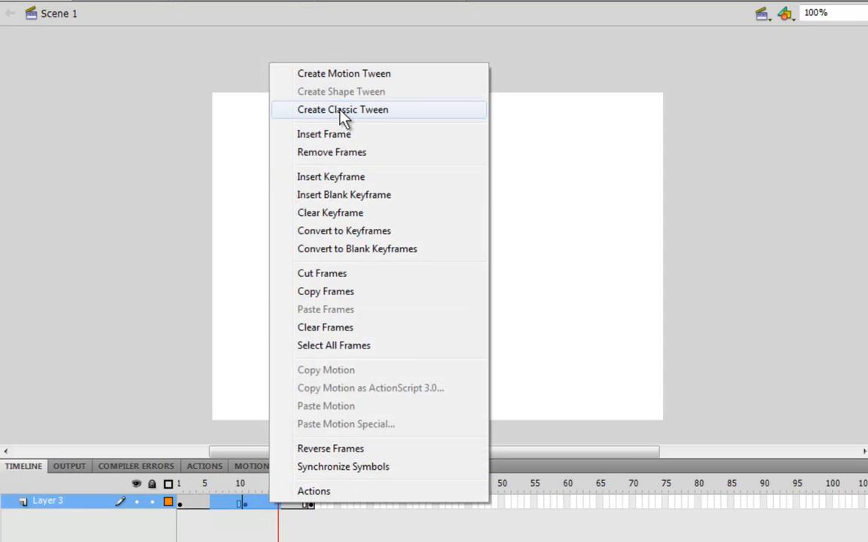
pyautogui.click(344, 113)
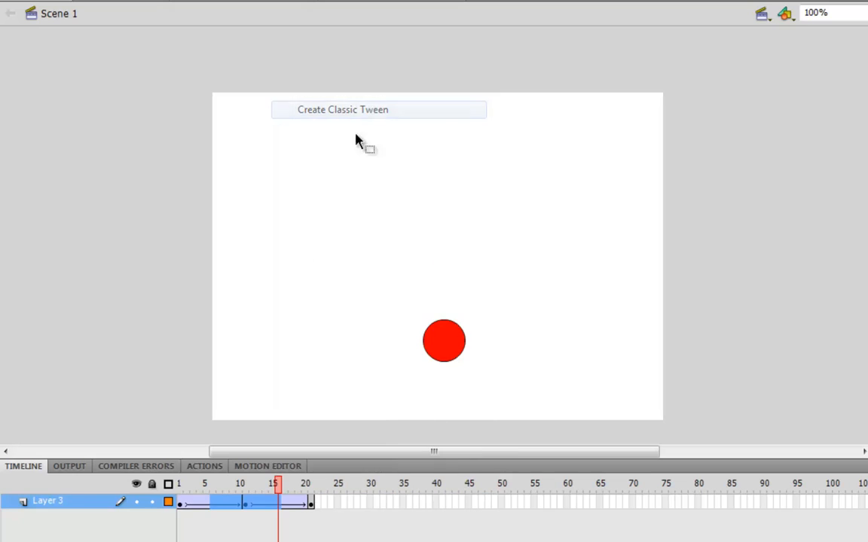
pyautogui.click(183, 505)
pyautogui.press('Return')
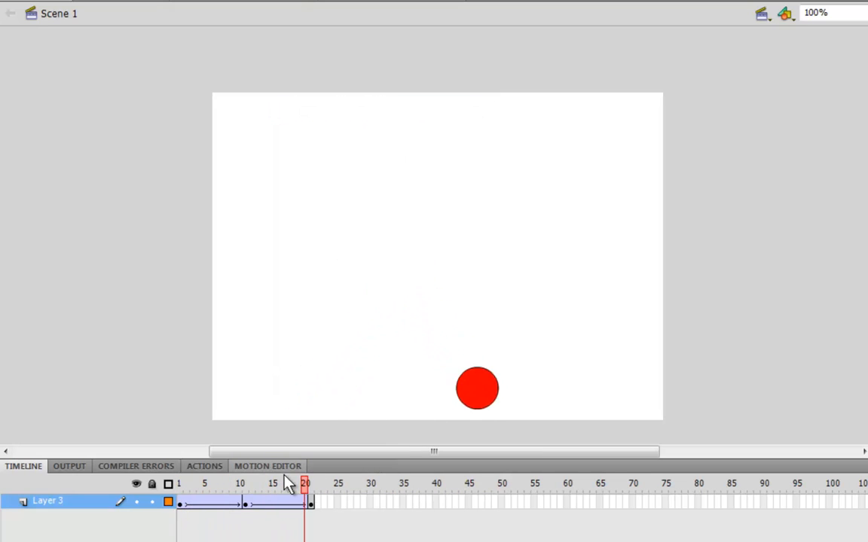
pyautogui.click(240, 506)
pyautogui.press('Return')
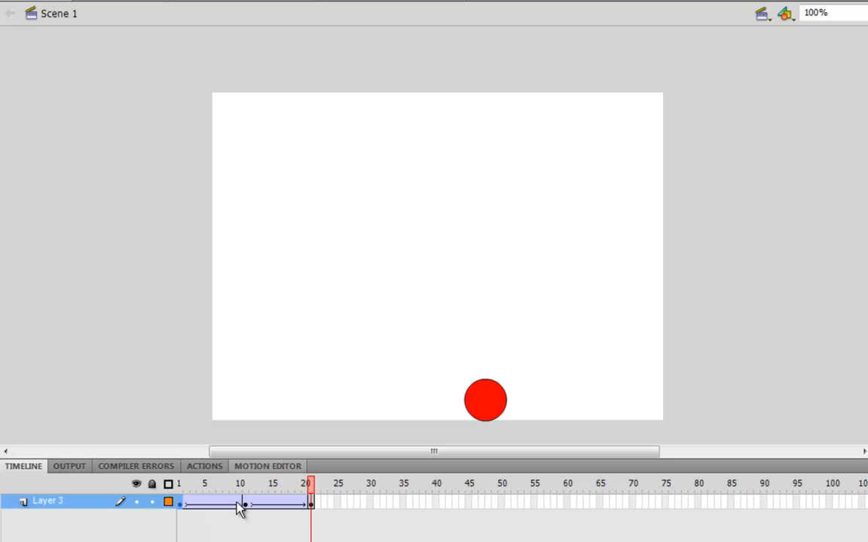
# Set the first tween's ease to 100 out and lower the second tween's ease value so it eases in.
pyautogui.click(182, 504)
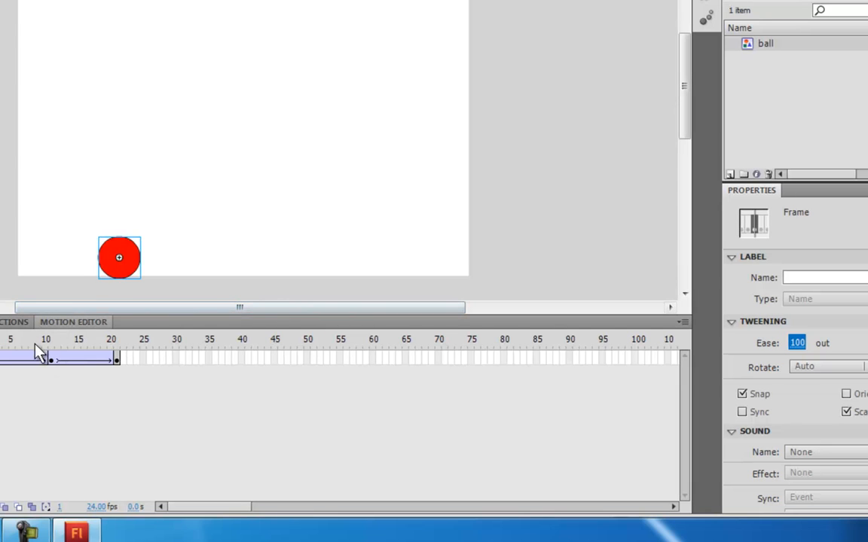
pyautogui.click(51, 339)
pyautogui.moveTo(791, 344); pyautogui.dragTo(472, 304)
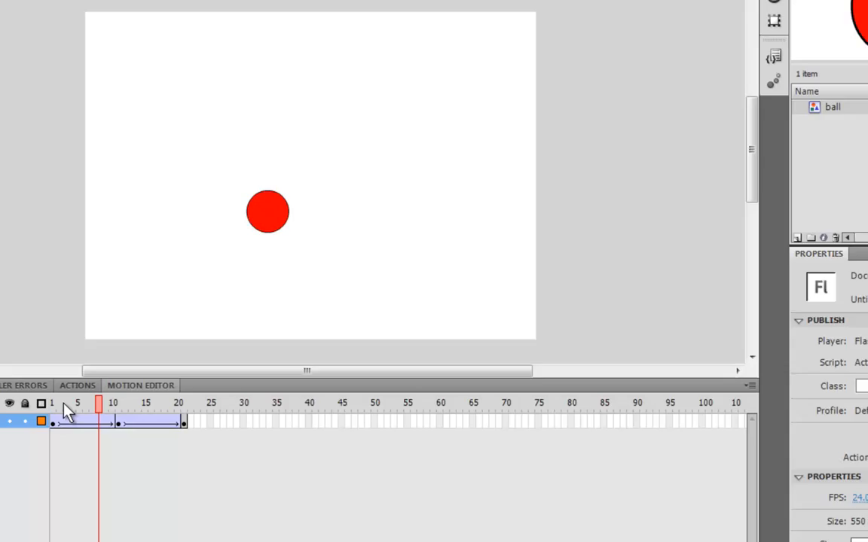
# Play and scrub the ball's bounce from frame 1 to frame 21 to examine the eased motion.
pyautogui.click(50, 412)
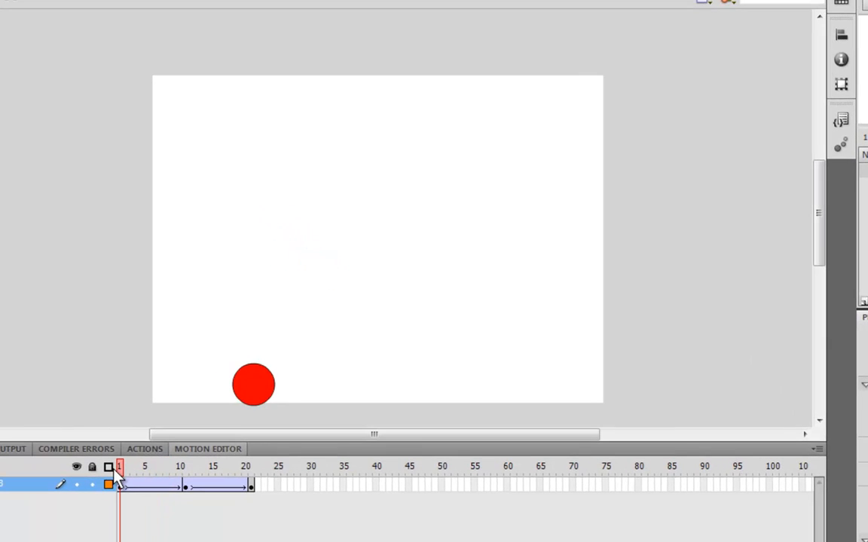
pyautogui.moveTo(128, 486); pyautogui.dragTo(259, 474)
pyautogui.press('Return')
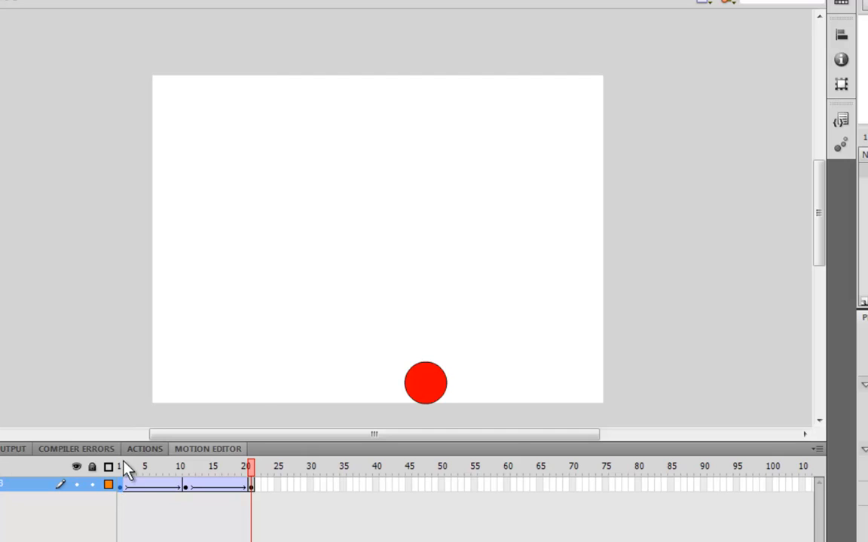
pyautogui.moveTo(122, 462); pyautogui.dragTo(256, 472)
pyautogui.press('Return')
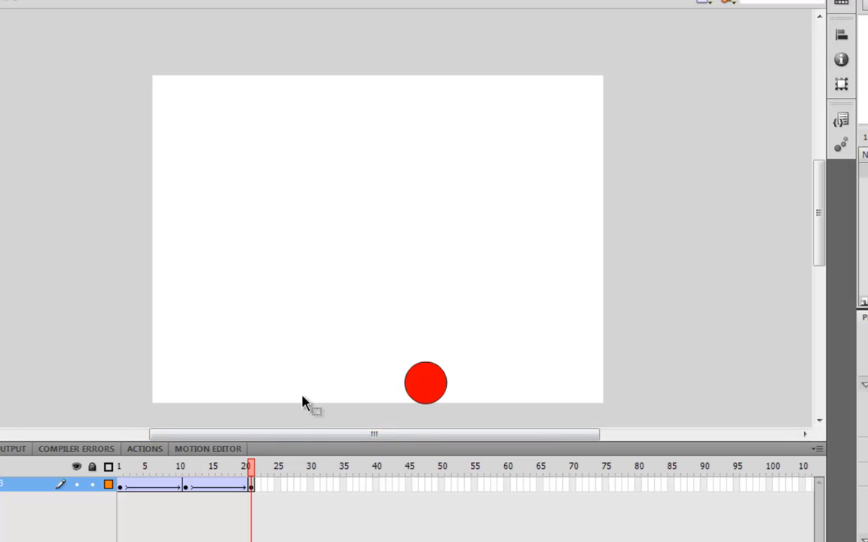
pyautogui.moveTo(121, 467); pyautogui.dragTo(180, 465)
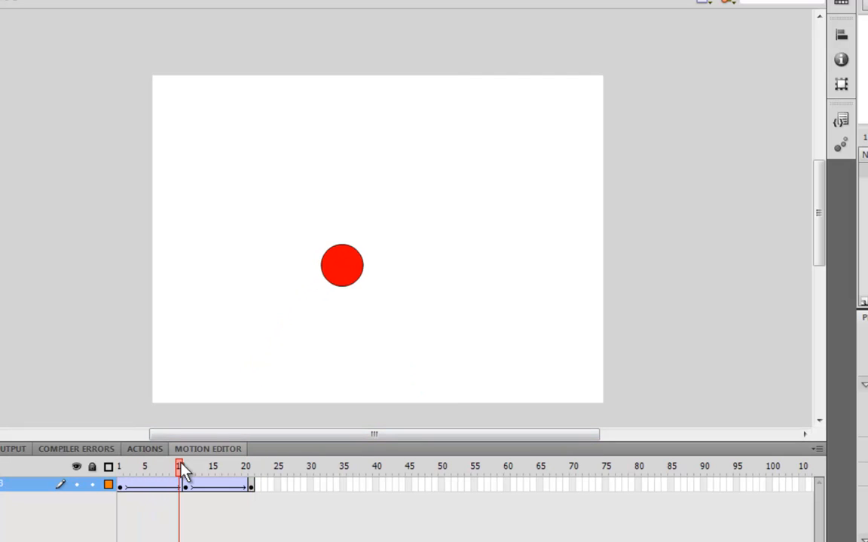
pyautogui.moveTo(120, 467)
pyautogui.mouseDown()
pyautogui.moveTo(256, 468)
pyautogui.moveTo(119, 471)
pyautogui.mouseUp()
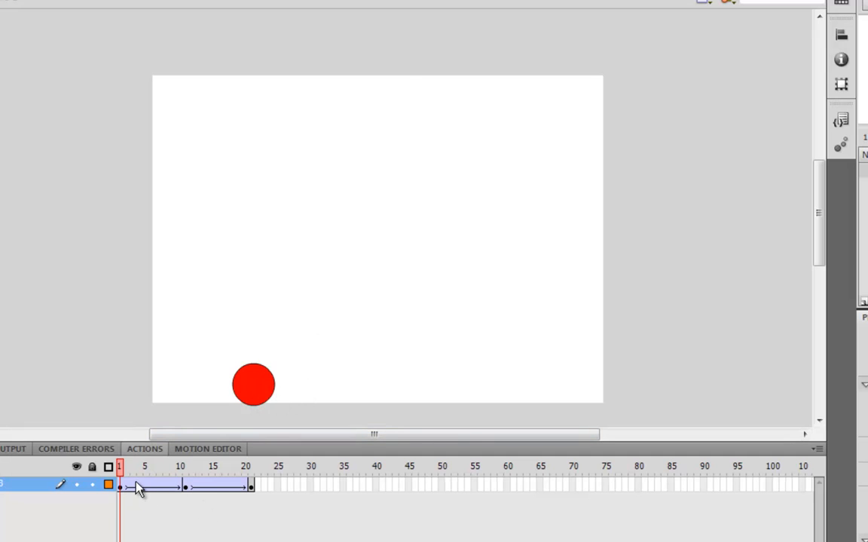
# Remove the classic tweens from Layer 3 and delete every frame after frame 1.
pyautogui.moveTo(137, 488); pyautogui.dragTo(187, 488)
pyautogui.rightClick(188, 488)
pyautogui.click(238, 49)
pyautogui.click(161, 488)
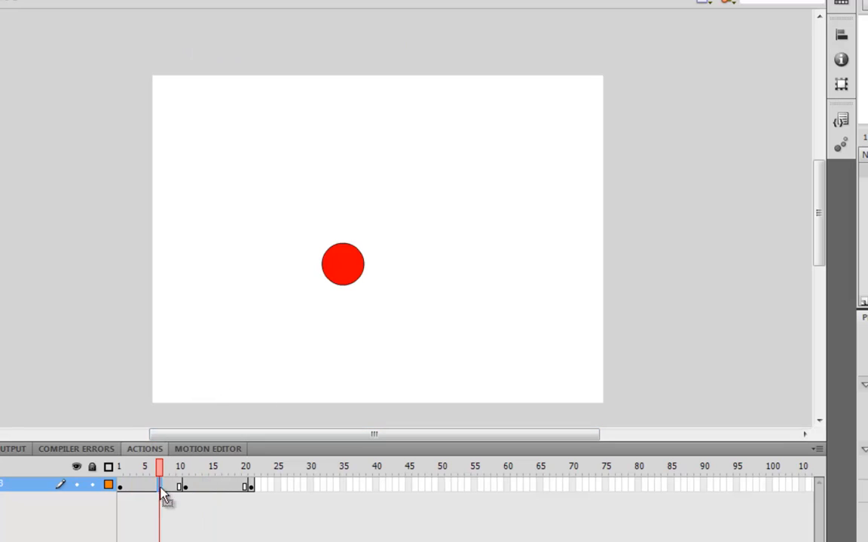
pyautogui.moveTo(122, 488); pyautogui.dragTo(255, 494)
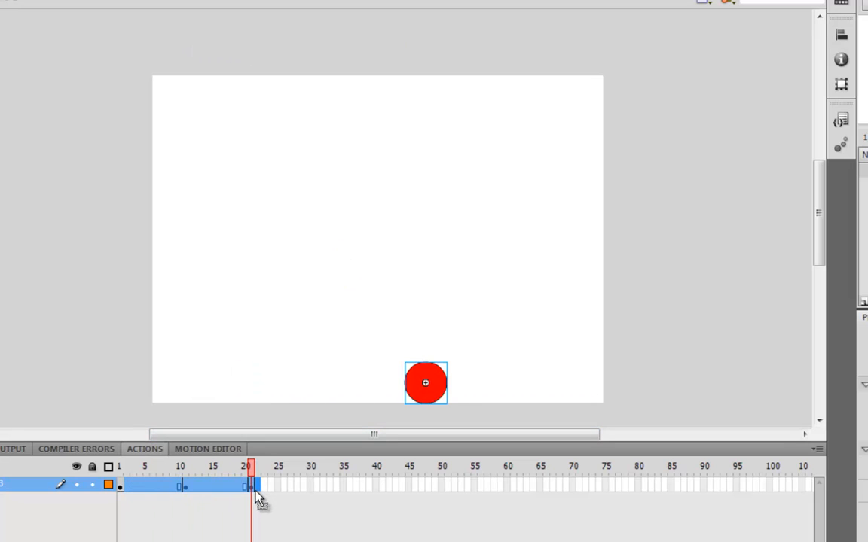
pyautogui.hotkey('shift', 'F5')
# Convert the ball instance on the stage into a graphic symbol named ball_bounce.
pyautogui.click(255, 398)
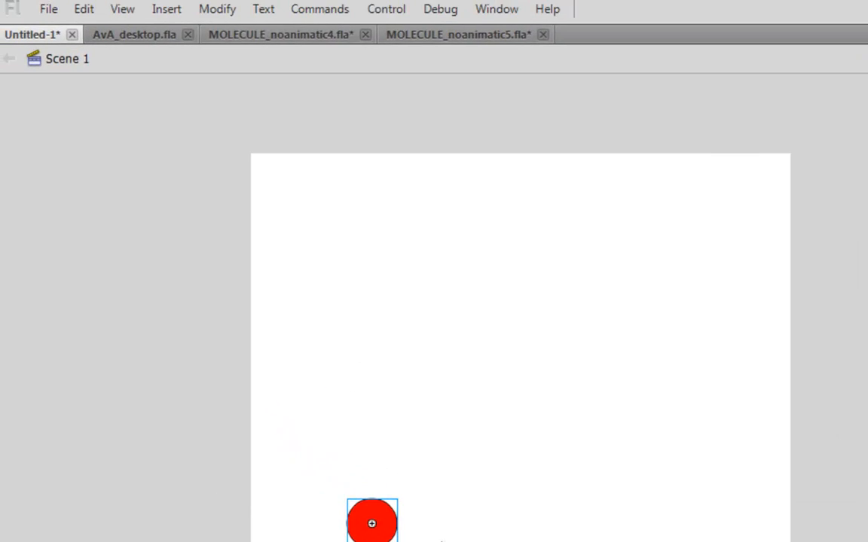
pyautogui.click(232, 18)
pyautogui.click(277, 70)
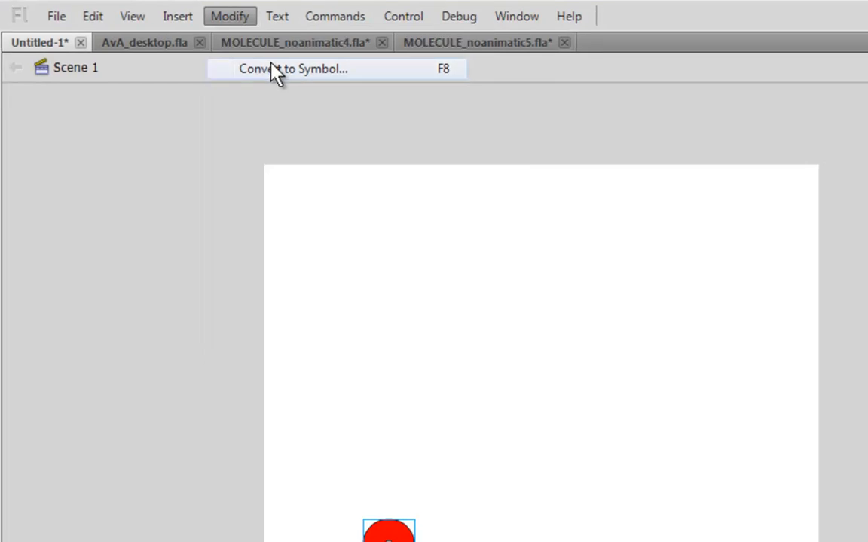
pyautogui.write('ball_bounce')
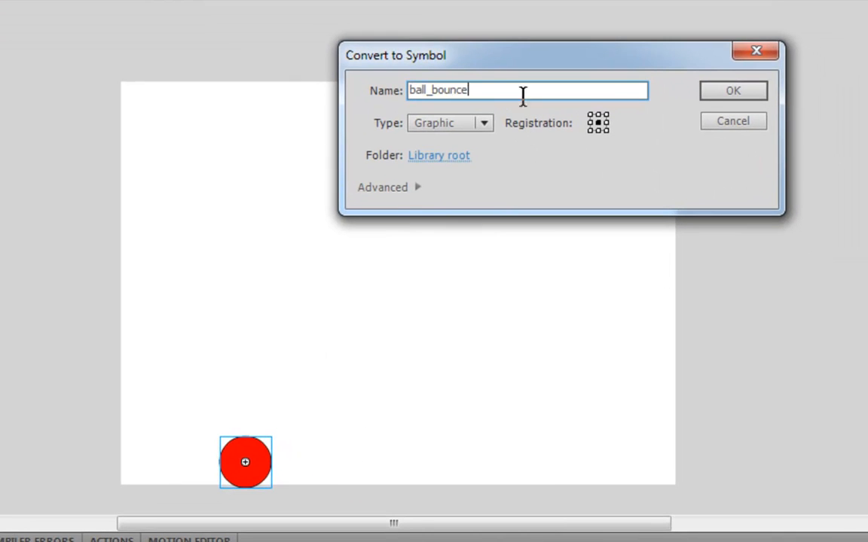
pyautogui.click(732, 91)
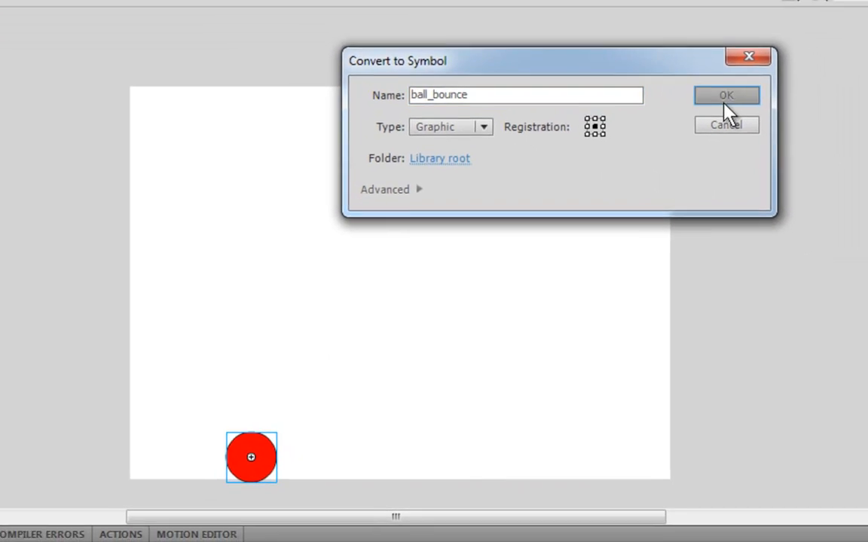
# Open the ball_bounce symbol for editing, look inside its nested ball symbol, and return to ball_bounce.
pyautogui.doubleClick(245, 461)
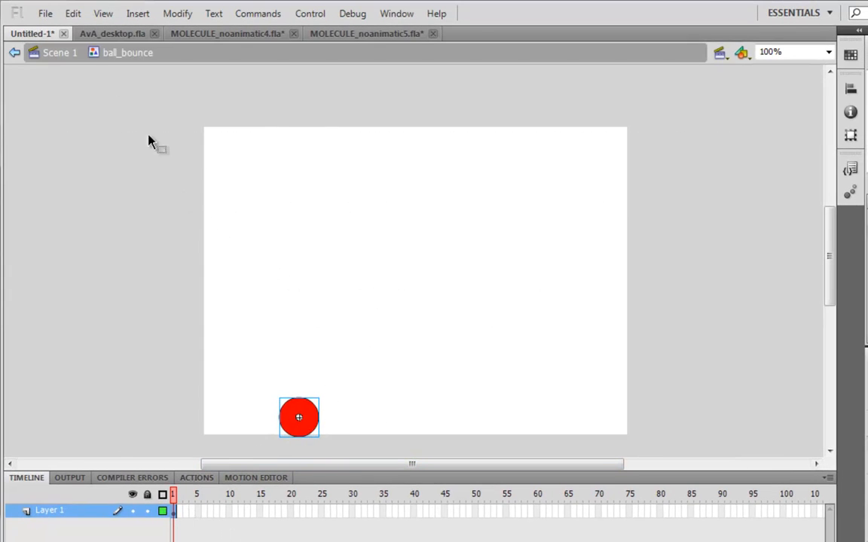
pyautogui.doubleClick(301, 419)
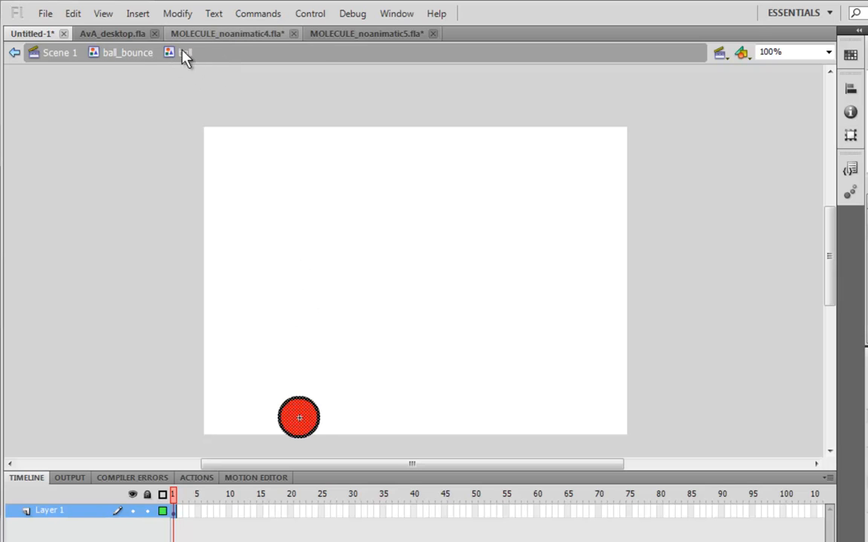
pyautogui.click(132, 54)
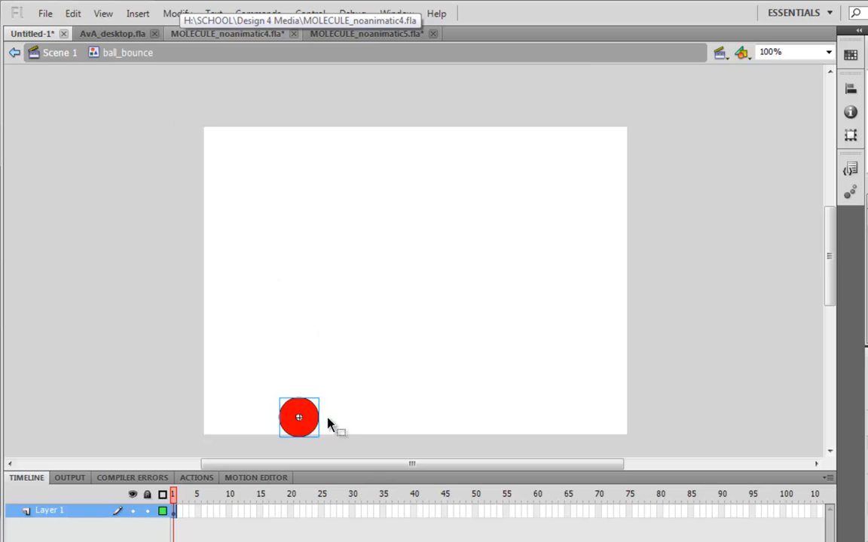
# Insert keyframes at frames 11 and 20 of Layer 1 inside the ball_bounce symbol.
pyautogui.click(272, 513)
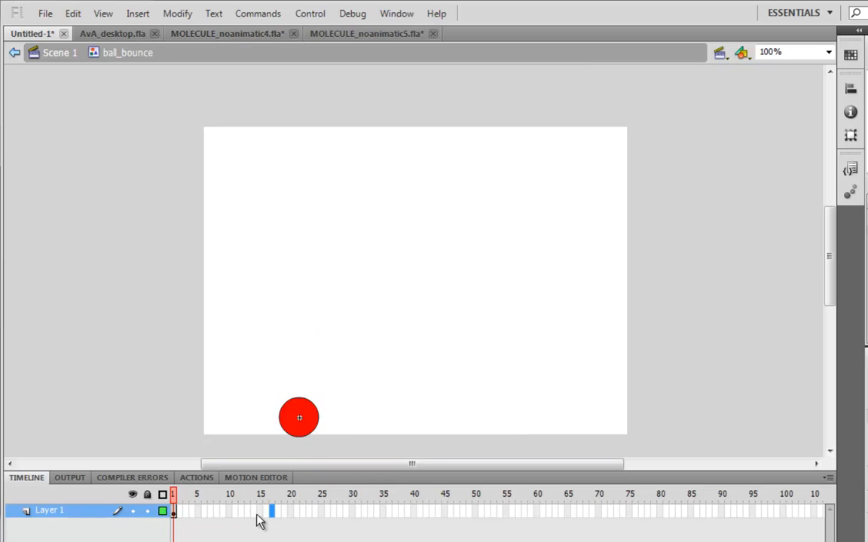
pyautogui.click(235, 513)
pyautogui.press('F6')
pyautogui.click(290, 513)
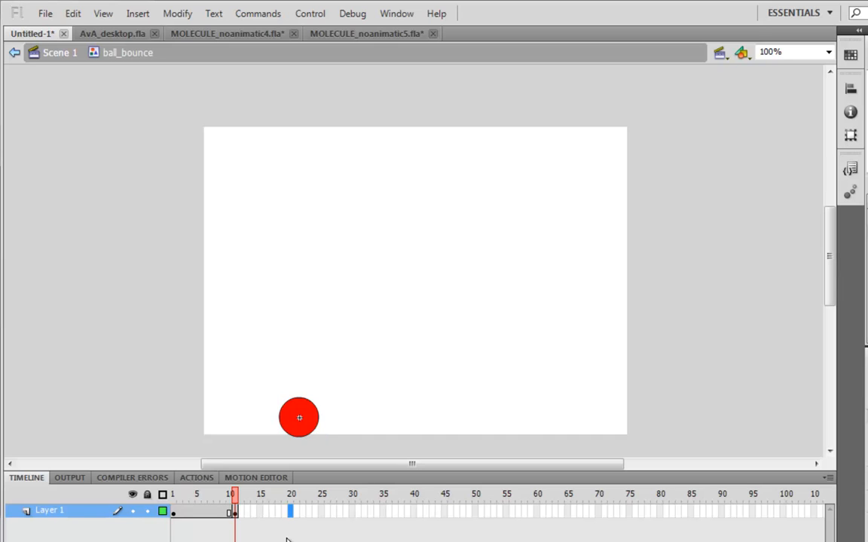
pyautogui.press('F6')
# At frame 11 of ball_bounce, move the ball straight up to about the middle of the stage.
pyautogui.click(236, 514)
pyautogui.hotkey('shift', 'Up')
pyautogui.hotkey('shift', 'Up')
pyautogui.hotkey('shift', 'Up')
pyautogui.hotkey('shift', 'Up')
pyautogui.hotkey('shift', 'Up')
pyautogui.hotkey('shift', 'Up')
pyautogui.hotkey('shift', 'Up')
pyautogui.hotkey('shift', 'Up')
pyautogui.hotkey('shift', 'Up')
pyautogui.hotkey('shift', 'Up')
pyautogui.hotkey('shift', 'Up')
pyautogui.hotkey('shift', 'Up')
pyautogui.hotkey('shift', 'Up')
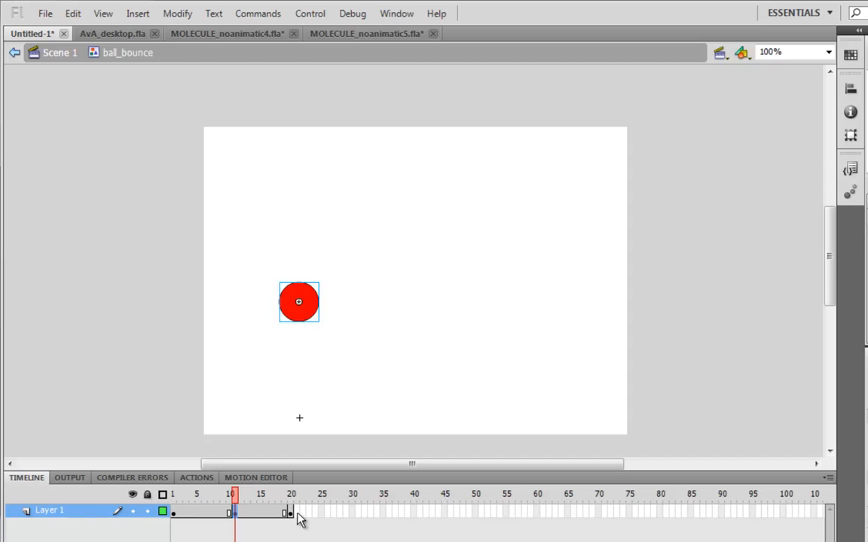
# Create classic tweens across both keyframe spans of Layer 1 inside the ball_bounce symbol.
pyautogui.click(291, 514)
pyautogui.moveTo(224, 512); pyautogui.dragTo(254, 510)
pyautogui.rightClick(255, 513)
pyautogui.click(301, 133)
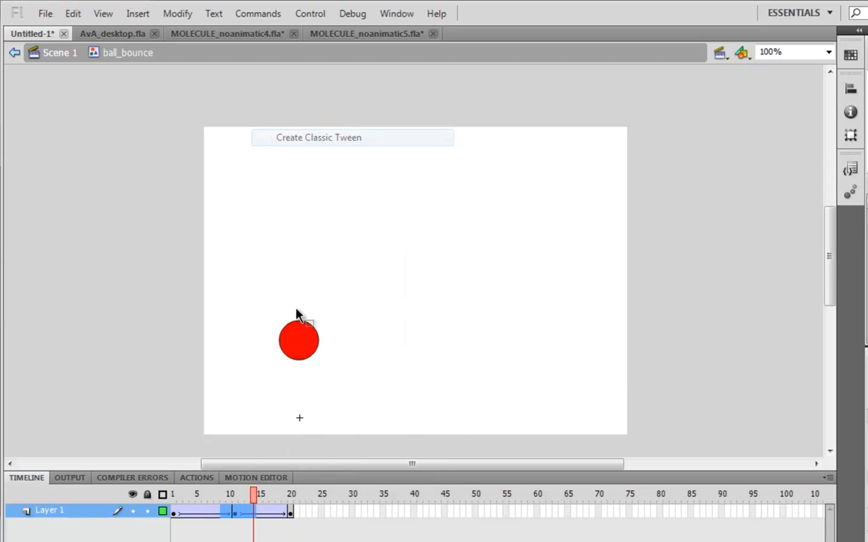
# Ease the frame 1 tween at 100 out and the frame 11 tween at -100 in, play the bounce, and return to Scene 1.
pyautogui.click(175, 515)
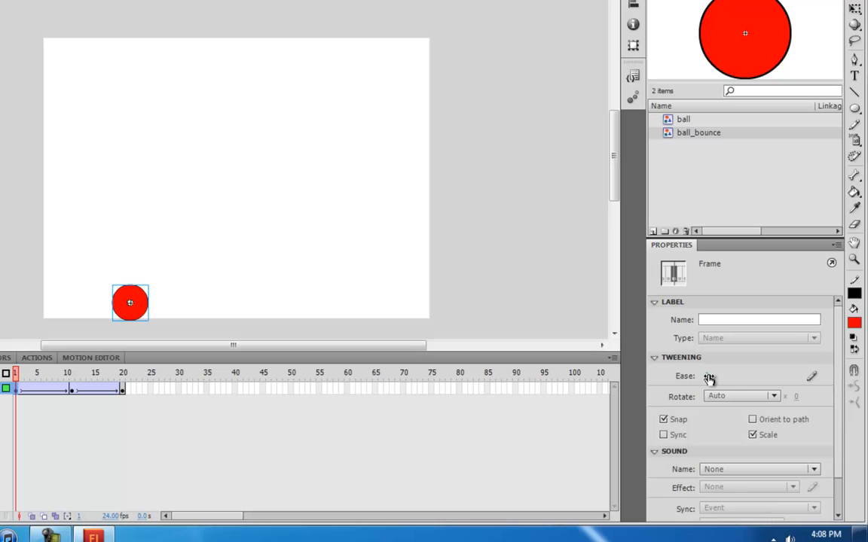
pyautogui.moveTo(707, 380); pyautogui.dragTo(808, 381)
pyautogui.click(73, 390)
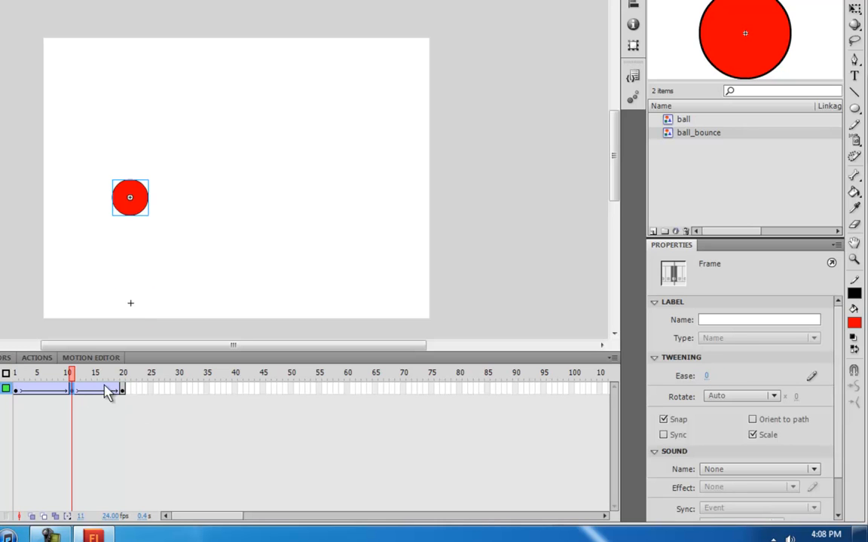
pyautogui.click(17, 390)
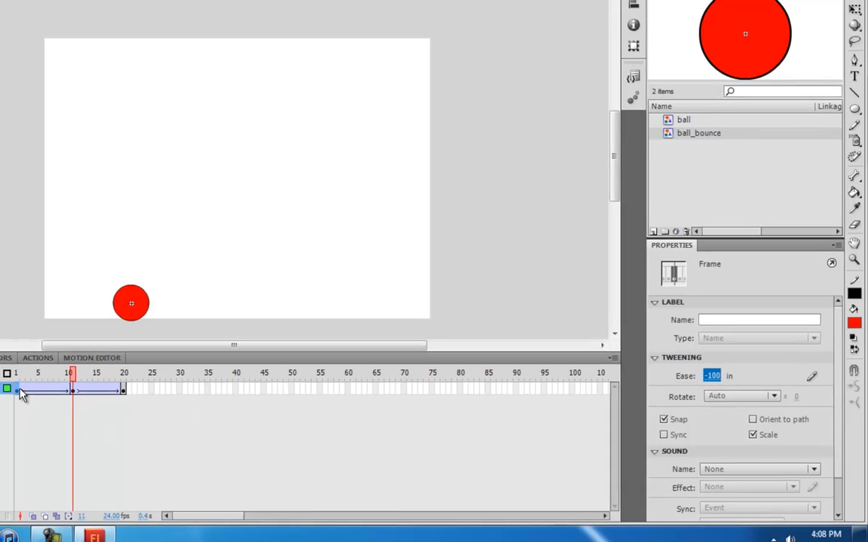
pyautogui.press('Return')
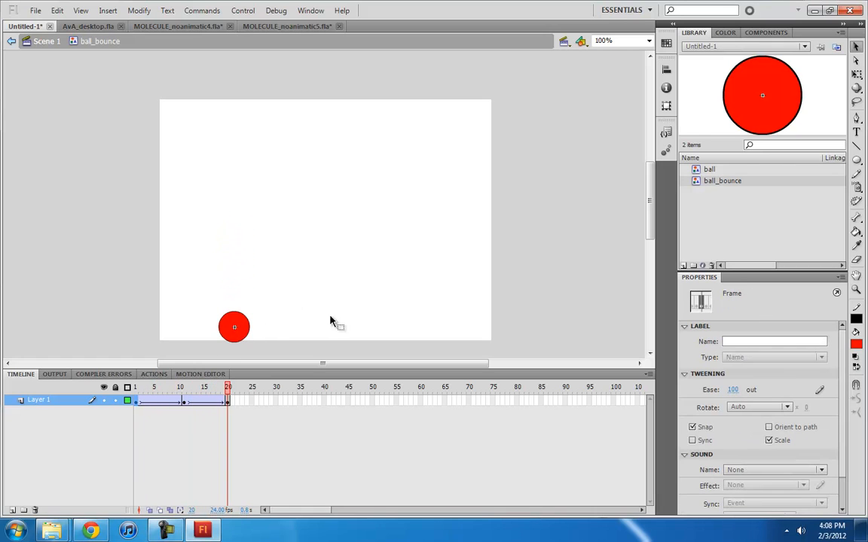
pyautogui.click(46, 42)
pyautogui.click(220, 407)
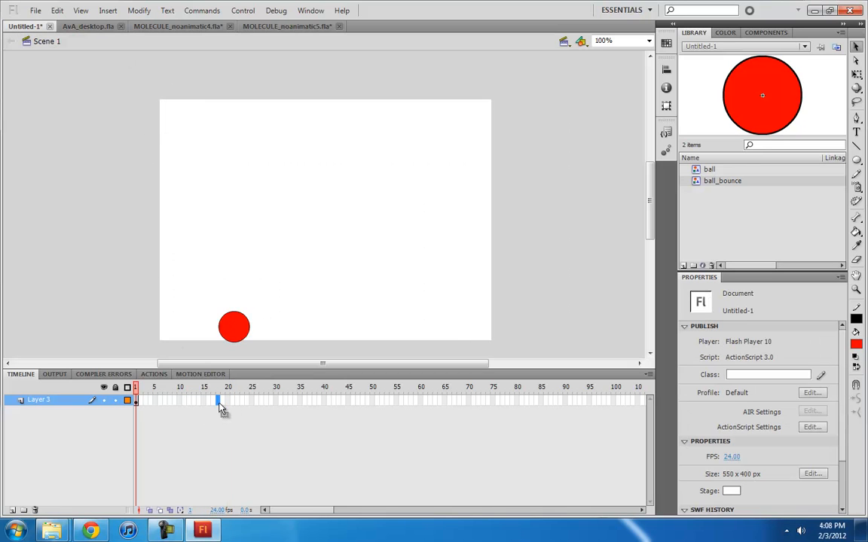
pyautogui.press('F5')
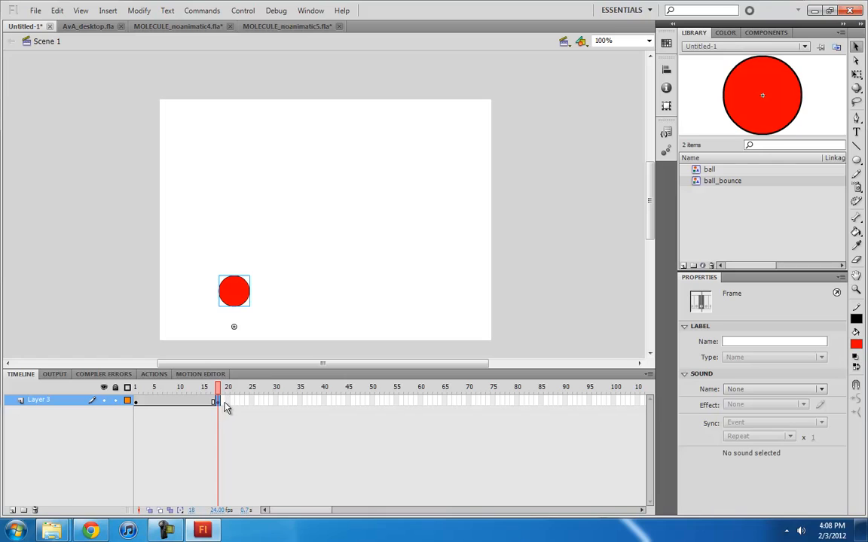
pyautogui.hotkey('shift', 'Right')
pyautogui.hotkey('shift', 'Right')
pyautogui.hotkey('shift', 'Right')
pyautogui.hotkey('shift', 'Right')
pyautogui.hotkey('shift', 'Right')
pyautogui.hotkey('shift', 'Right')
pyautogui.hotkey('shift', 'Right')
pyautogui.hotkey('shift', 'Right')
pyautogui.hotkey('shift', 'Right')
pyautogui.hotkey('shift', 'Right')
pyautogui.hotkey('shift', 'Right')
pyautogui.hotkey('shift', 'Right')
pyautogui.hotkey('shift', 'Right')
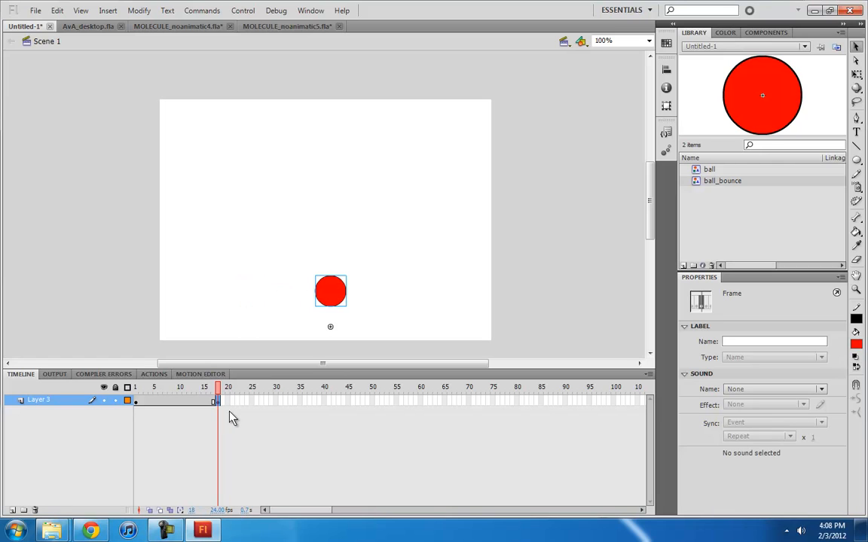
pyautogui.hotkey('ctrl', 'z')
pyautogui.hotkey('ctrl', 'z')
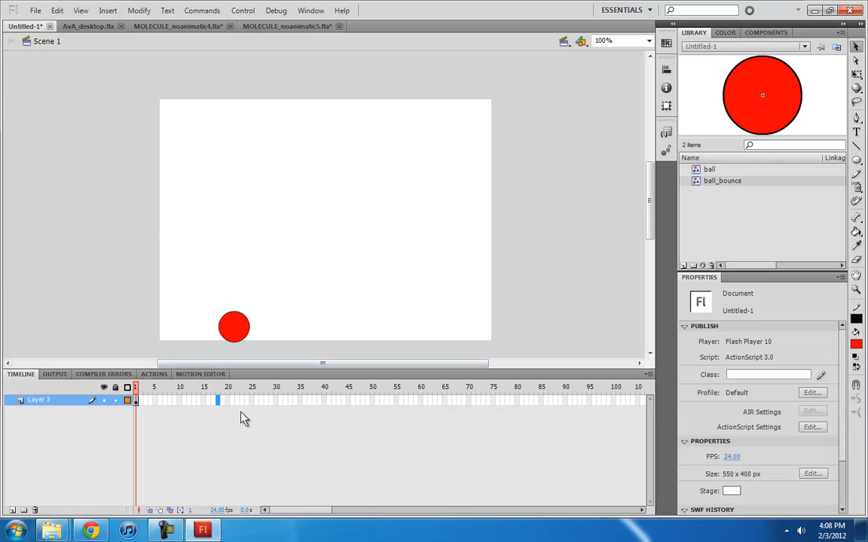
# Look inside the ball_bounce symbol to check at which frame its animation ends, and return to Scene 1.
pyautogui.click(234, 333)
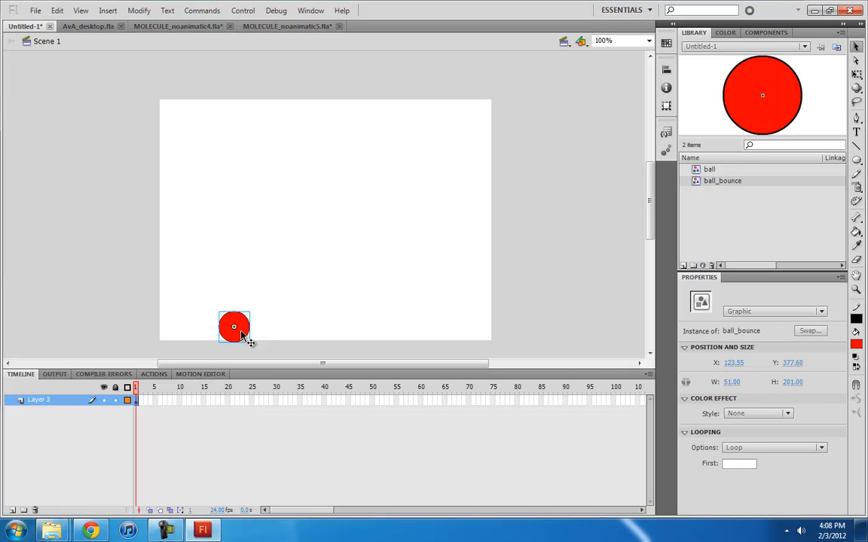
pyautogui.doubleClick(242, 332)
pyautogui.click(228, 402)
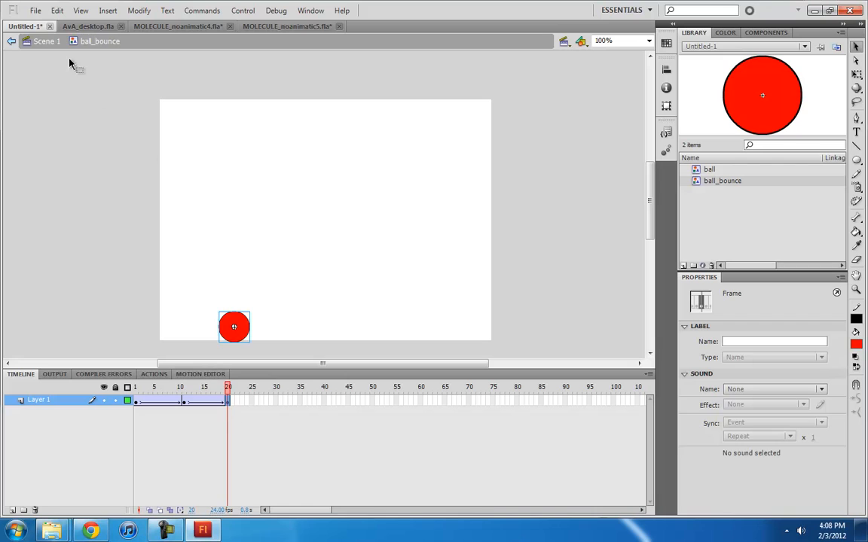
pyautogui.click(43, 41)
# Insert a keyframe at frame 20 of Layer 3 and move the ball_bounce instance straight right to about the middle of the stage.
pyautogui.click(228, 400)
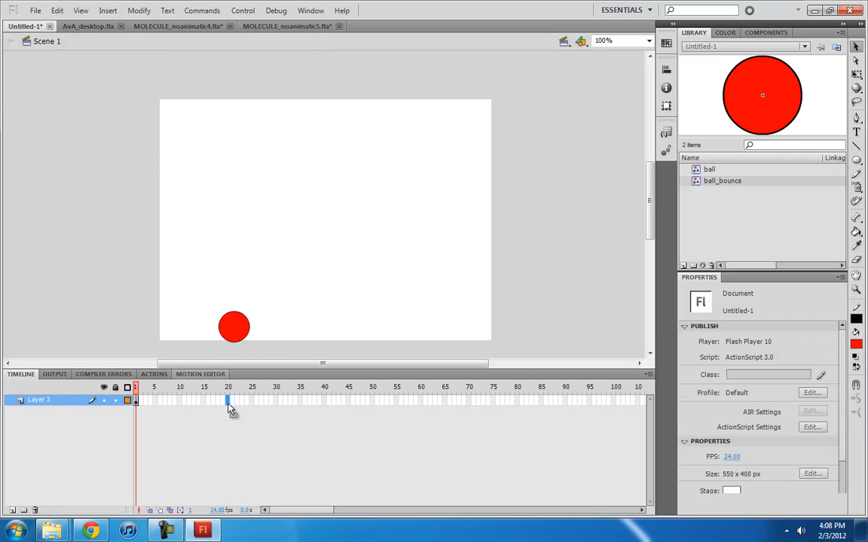
pyautogui.press('F5')
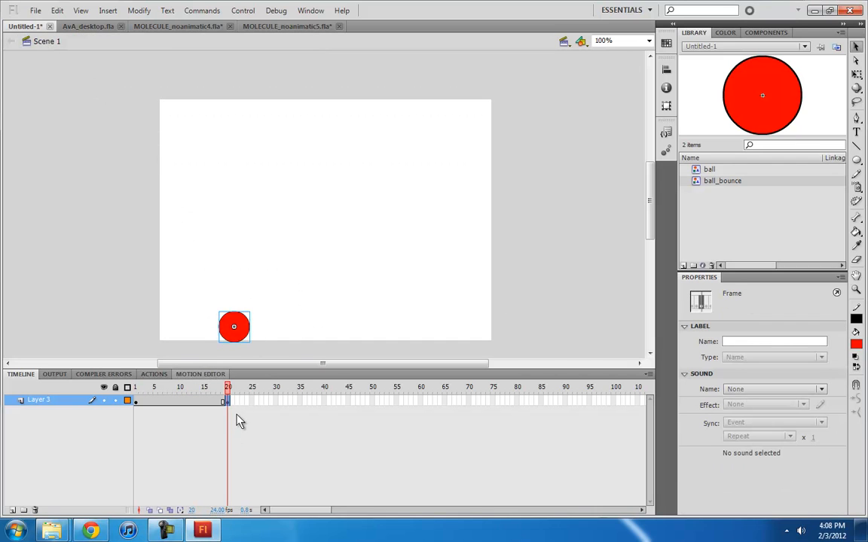
pyautogui.hotkey('shift', 'Right')
pyautogui.hotkey('shift', 'Right')
pyautogui.hotkey('shift', 'Right')
pyautogui.hotkey('shift', 'Right')
pyautogui.hotkey('shift', 'Right')
pyautogui.hotkey('shift', 'Right')
pyautogui.hotkey('shift', 'Right')
pyautogui.hotkey('shift', 'Right')
pyautogui.hotkey('shift', 'Right')
pyautogui.hotkey('shift', 'Right')
pyautogui.hotkey('shift', 'Right')
pyautogui.hotkey('shift', 'Right')
# Create a classic tween between frames 1 and 20 of Layer 3 and play the forward bounce.
pyautogui.rightClick(183, 401)
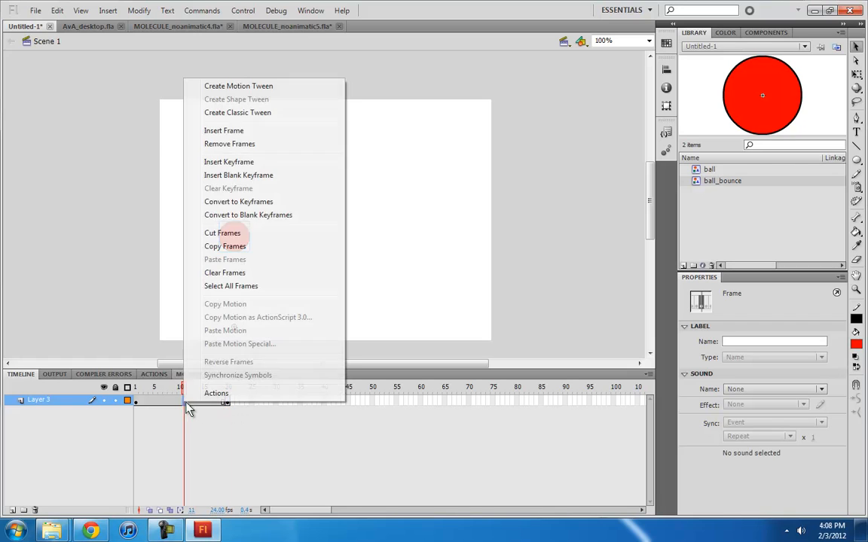
pyautogui.click(228, 111)
pyautogui.click(137, 402)
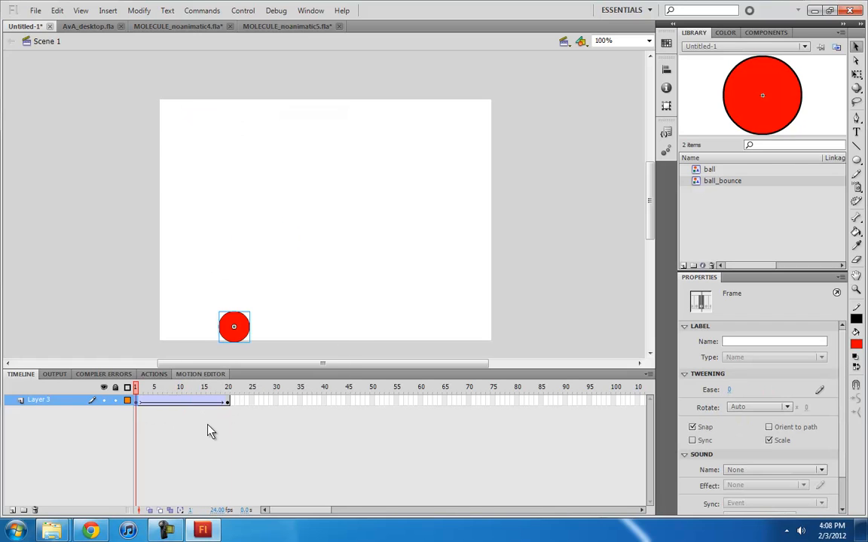
pyautogui.press('Return')
pyautogui.press('Return')
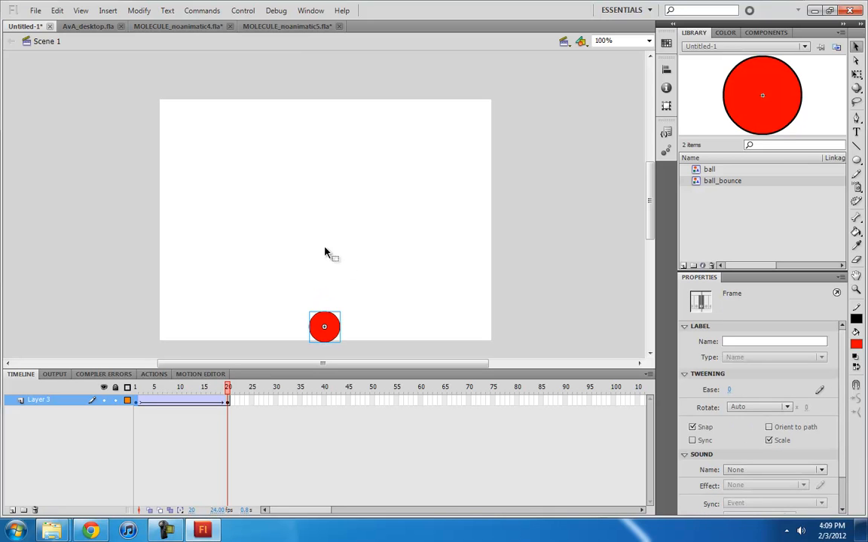
# Switch to MOLECULE_noanimatic4.fla and examine the vapor character's frame-by-frame drawings between about frames 53 and 65.
pyautogui.click(159, 24)
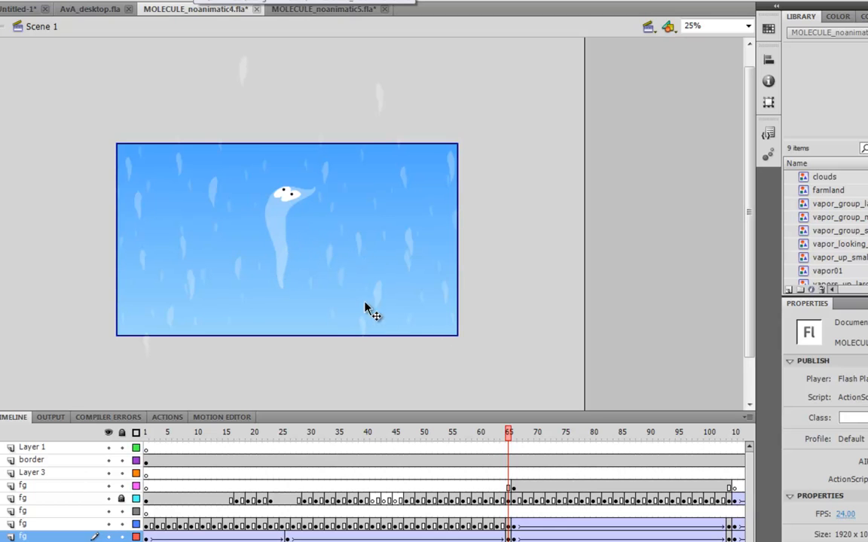
pyautogui.hotkey('ctrl', '=')
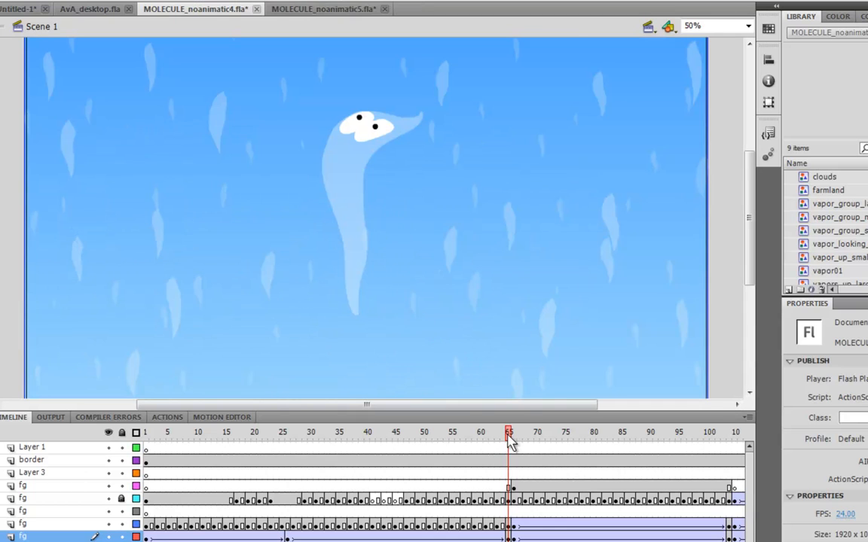
pyautogui.moveTo(509, 441); pyautogui.dragTo(441, 437)
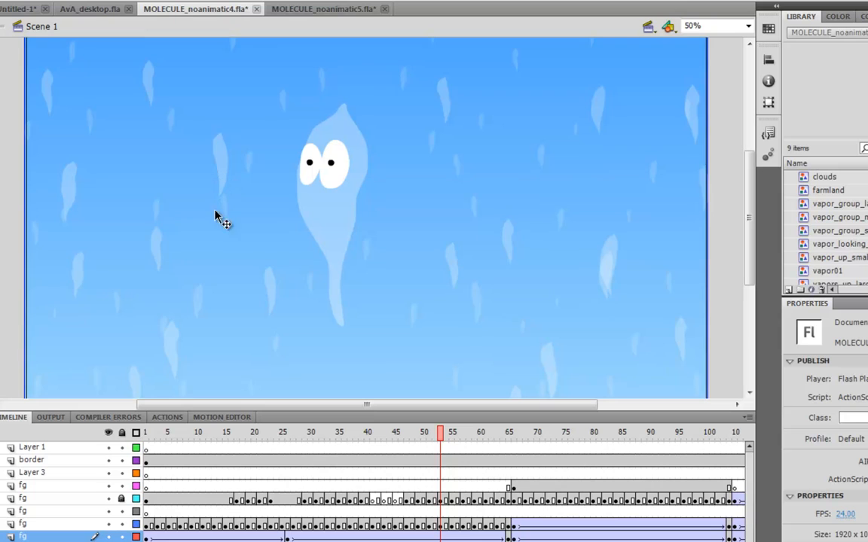
pyautogui.click(450, 525)
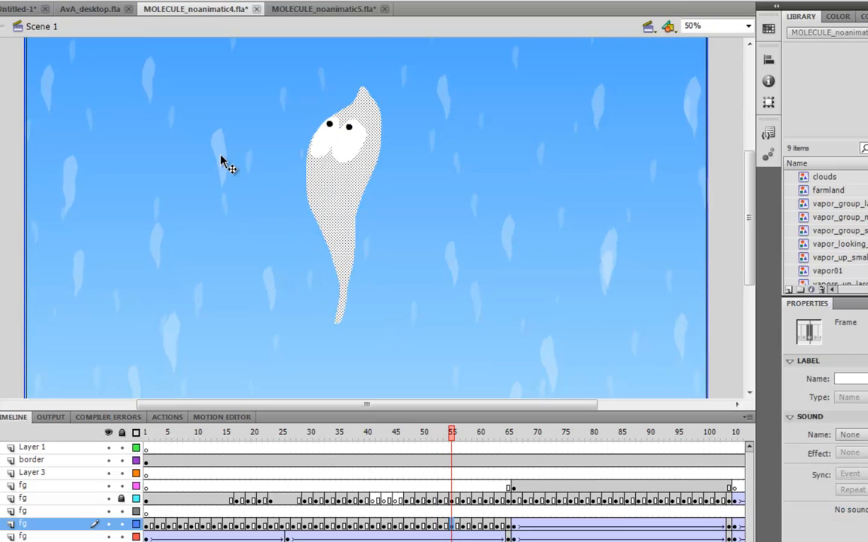
pyautogui.click(498, 227)
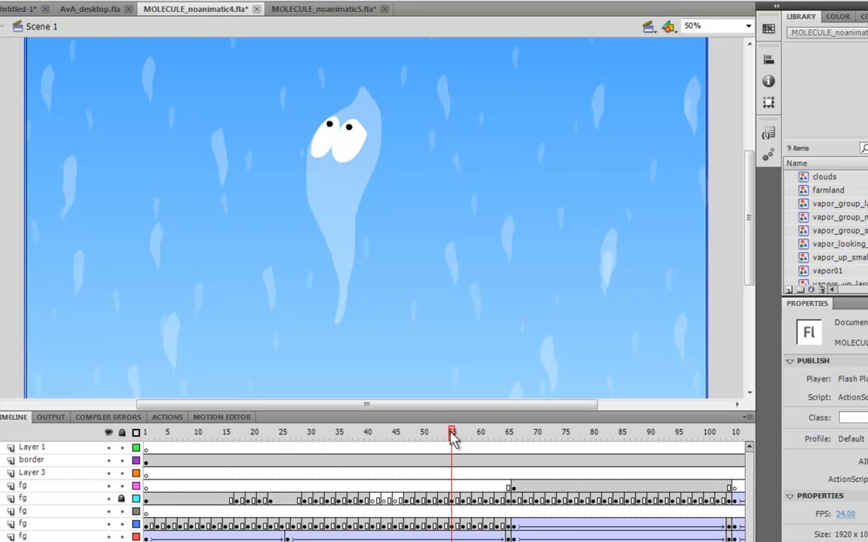
pyautogui.moveTo(452, 438); pyautogui.dragTo(462, 437)
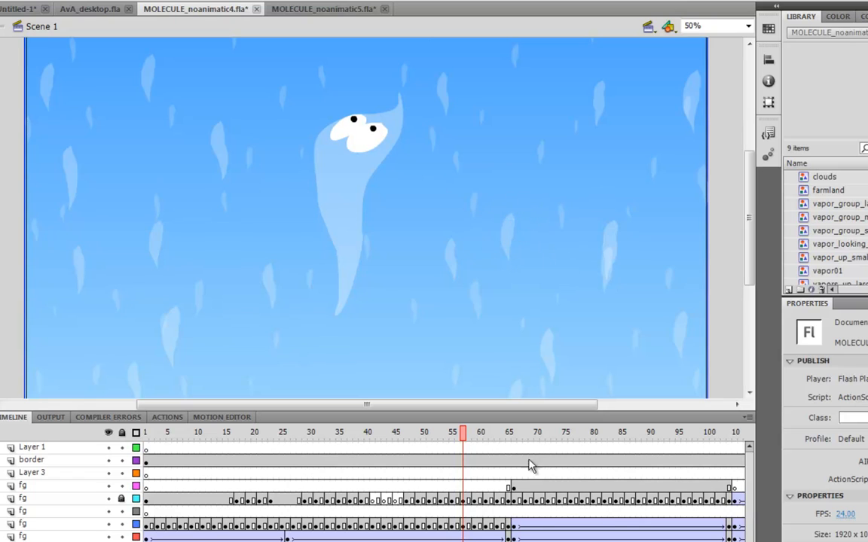
# Try moving the large vapor group on the lowest visible fg layer at frame 65, and return it to its place.
pyautogui.click(509, 537)
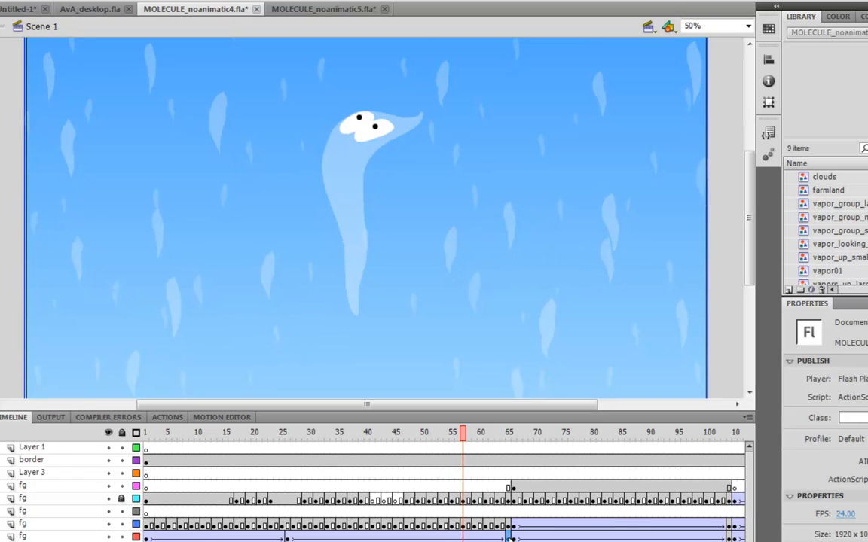
pyautogui.click(214, 146)
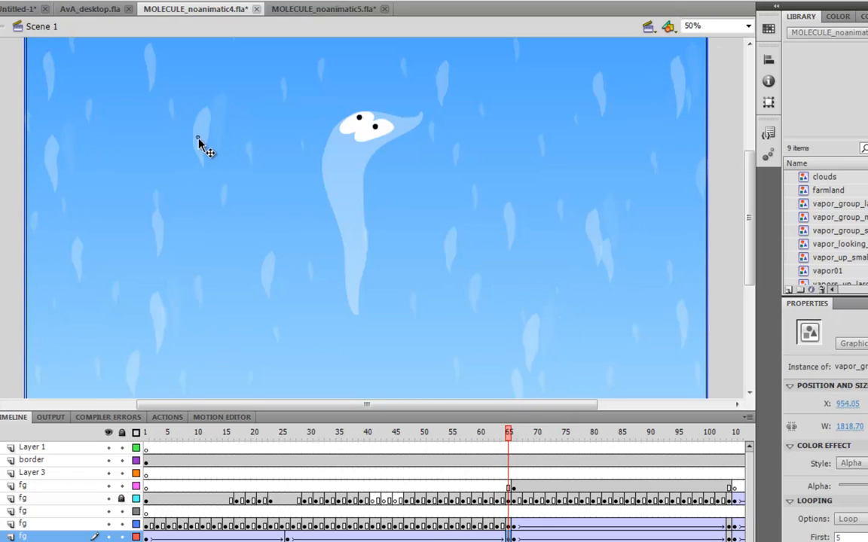
pyautogui.moveTo(198, 139); pyautogui.dragTo(215, 113)
pyautogui.hotkey('shift', 'Down')
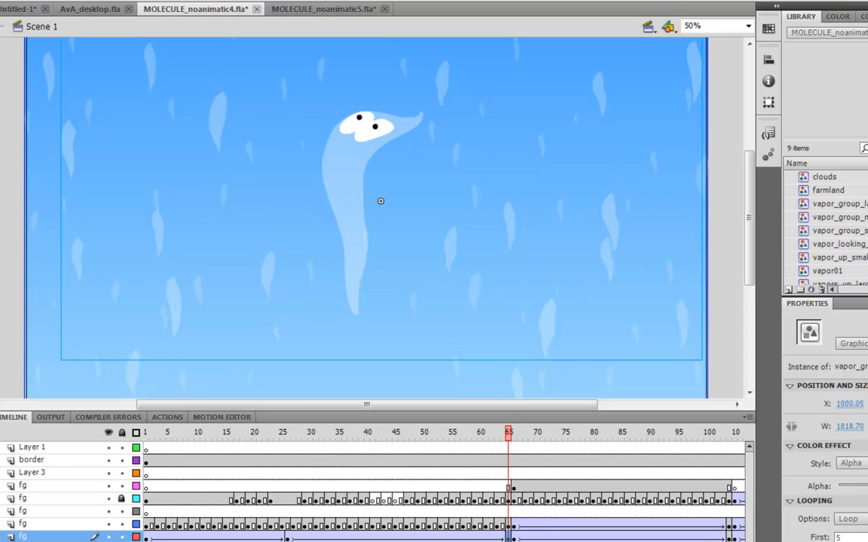
# Shift the other background vapor groups slightly at frame 65 and scrub back to review the vapor motion.
pyautogui.click(507, 541)
pyautogui.scroll(-2, 565, 299)
pyautogui.click(553, 298)
pyautogui.moveTo(549, 277)
pyautogui.mouseDown()
pyautogui.moveTo(563, 283)
pyautogui.moveTo(545, 290)
pyautogui.moveTo(550, 273)
pyautogui.mouseUp()
pyautogui.moveTo(519, 326)
pyautogui.mouseDown()
pyautogui.moveTo(532, 316)
pyautogui.moveTo(506, 330)
pyautogui.moveTo(505, 322)
pyautogui.mouseUp()
pyautogui.moveTo(457, 301); pyautogui.dragTo(446, 311)
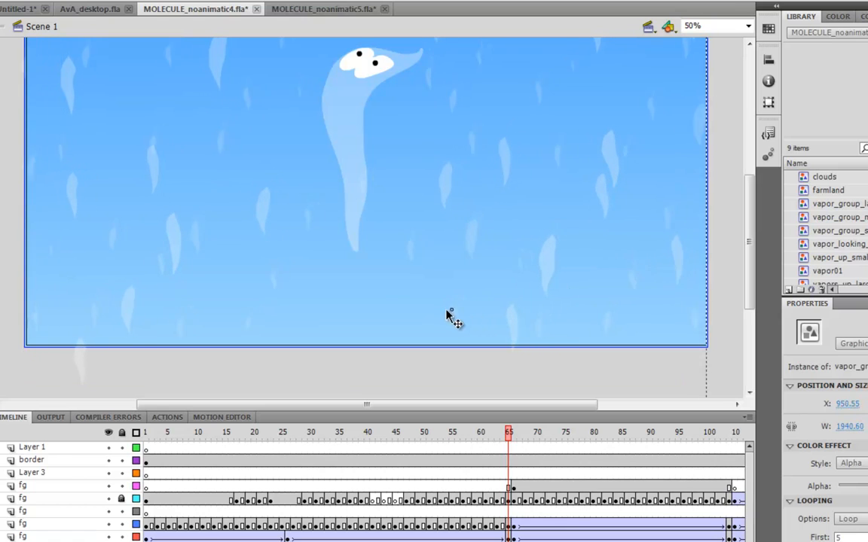
pyautogui.scroll(4, 454, 305)
pyautogui.scroll(-2, 456, 293)
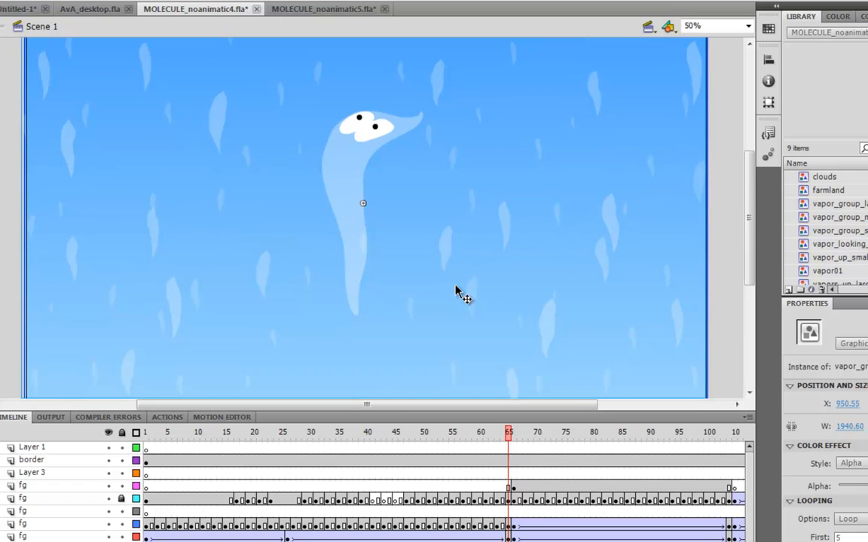
pyautogui.moveTo(511, 438); pyautogui.dragTo(479, 450)
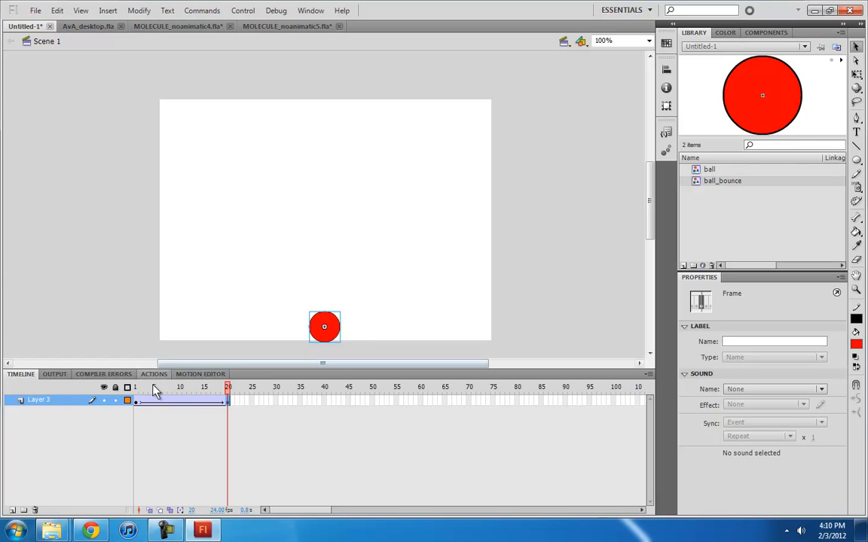
# In Untitled-1, remove all frames after frame 1 on Layer 3 and remove the leftover tween from frame 1.
pyautogui.click(137, 402)
pyautogui.moveTo(143, 408); pyautogui.dragTo(224, 402)
pyautogui.rightClick(223, 401)
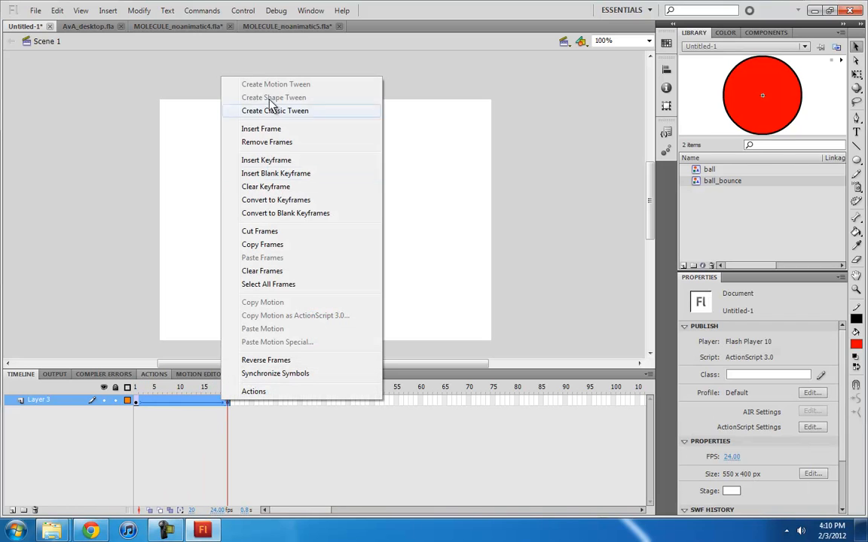
pyautogui.click(267, 143)
pyautogui.rightClick(136, 403)
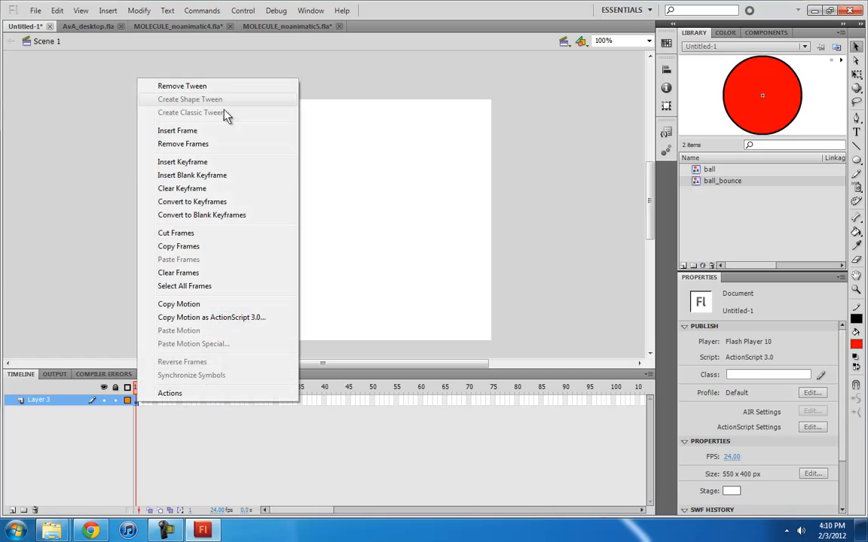
pyautogui.click(220, 89)
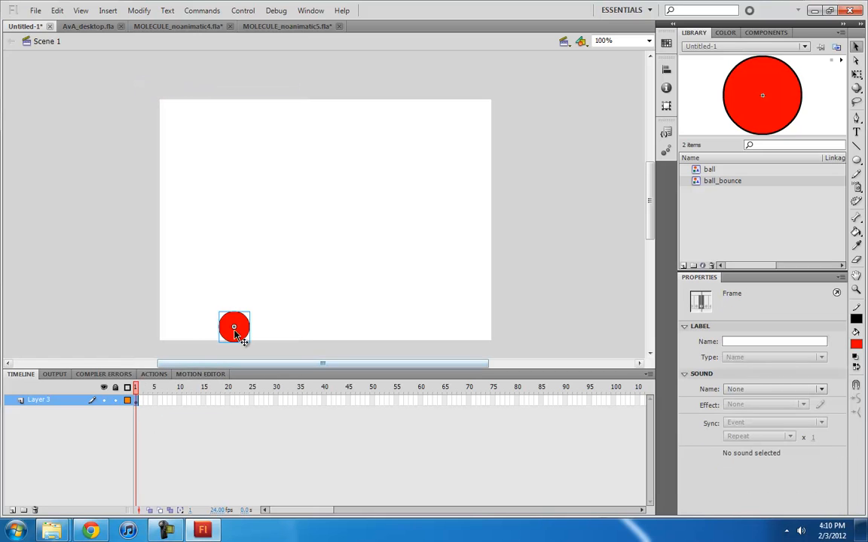
# Duplicate the ball_bounce instance into ten balls scattered across the stage, and move the upper-left and upper-right balls outward.
pyautogui.click(267, 303)
pyautogui.moveTo(243, 329); pyautogui.dragTo(429, 249)
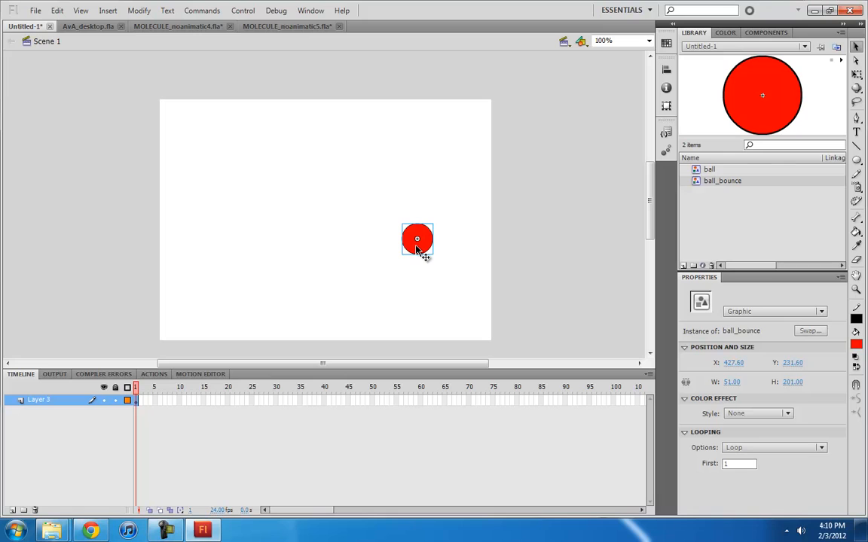
pyautogui.keyDown('alt'); pyautogui.moveTo(419, 252); pyautogui.dragTo(452, 321); pyautogui.keyUp('alt')
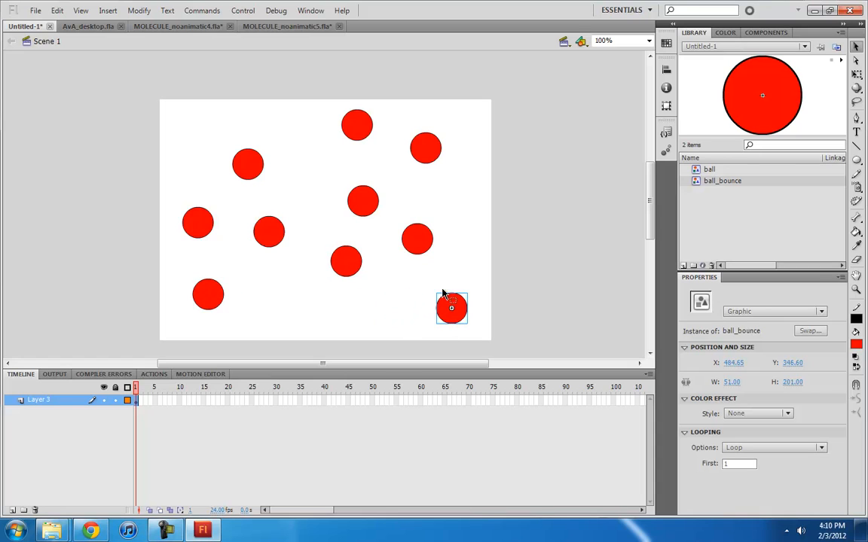
pyautogui.moveTo(256, 173); pyautogui.dragTo(254, 167)
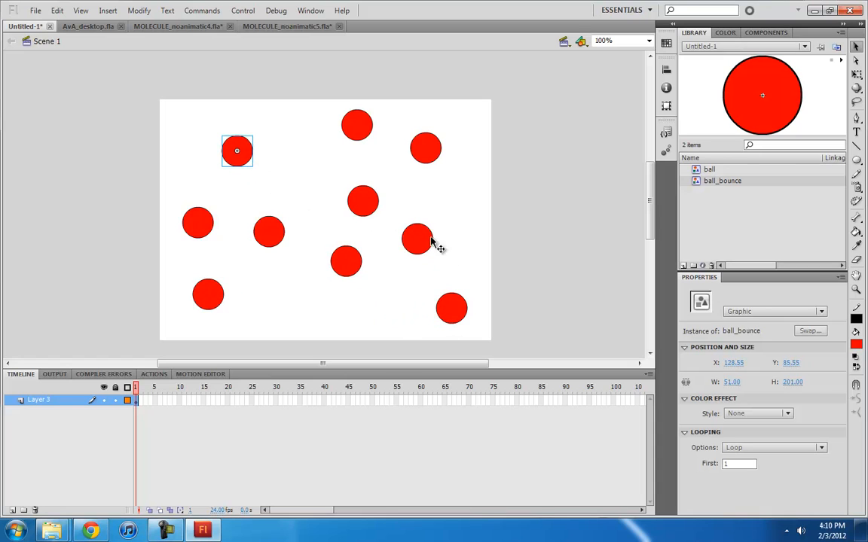
pyautogui.moveTo(422, 163); pyautogui.dragTo(455, 181)
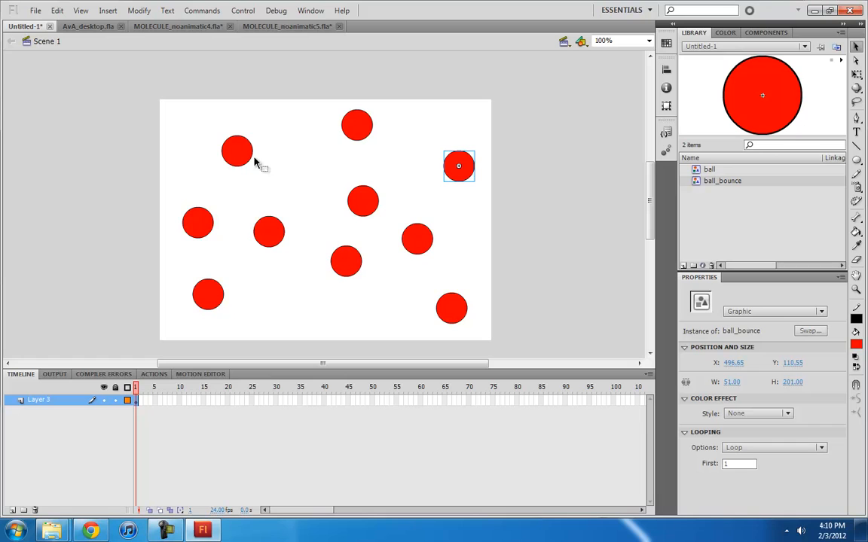
# Convert all ten balls on the stage into one graphic symbol named balls.
pyautogui.hotkey('ctrl', 'a')
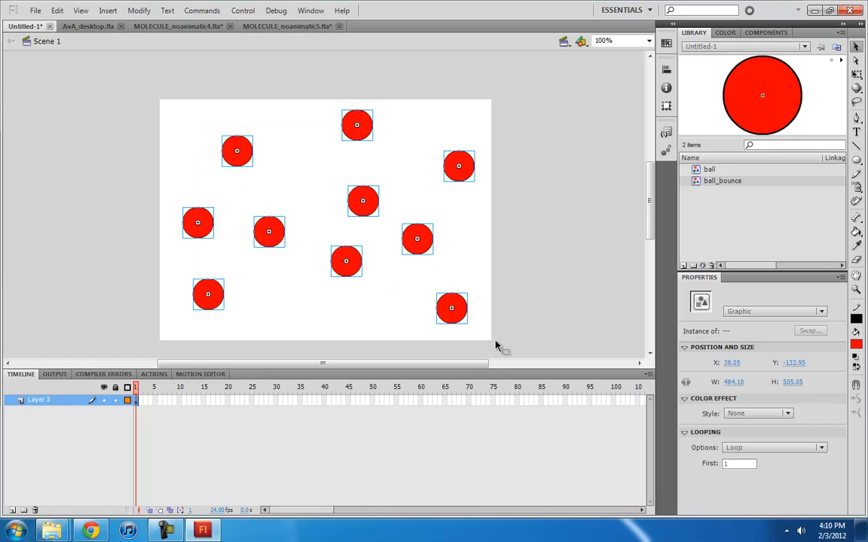
pyautogui.press('F8')
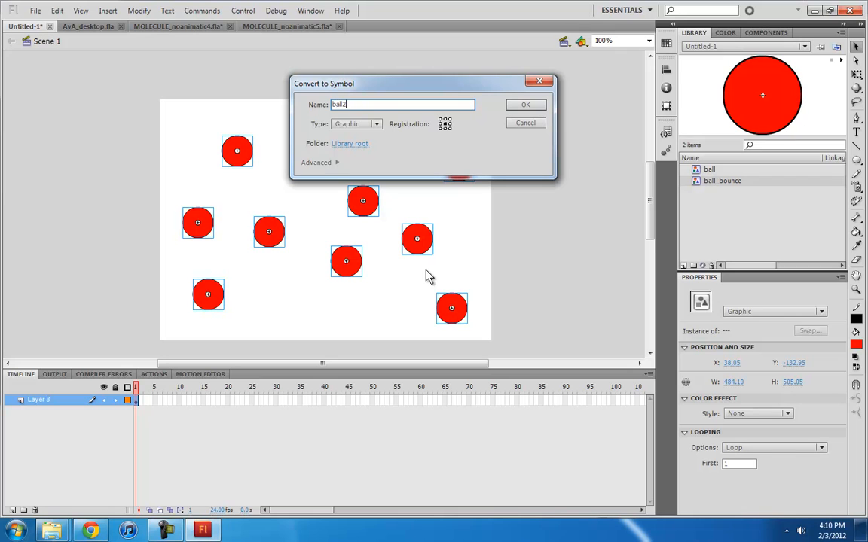
pyautogui.click(525, 105)
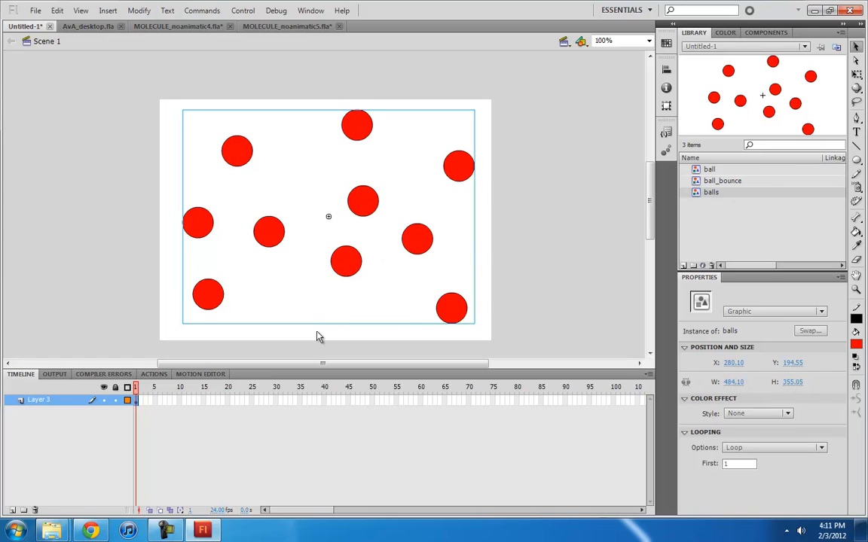
# Add a layer below Layer 3 and place a ball instance on it, scaled down to about 33 px wide.
pyautogui.click(13, 511)
pyautogui.moveTo(46, 409); pyautogui.dragTo(109, 426)
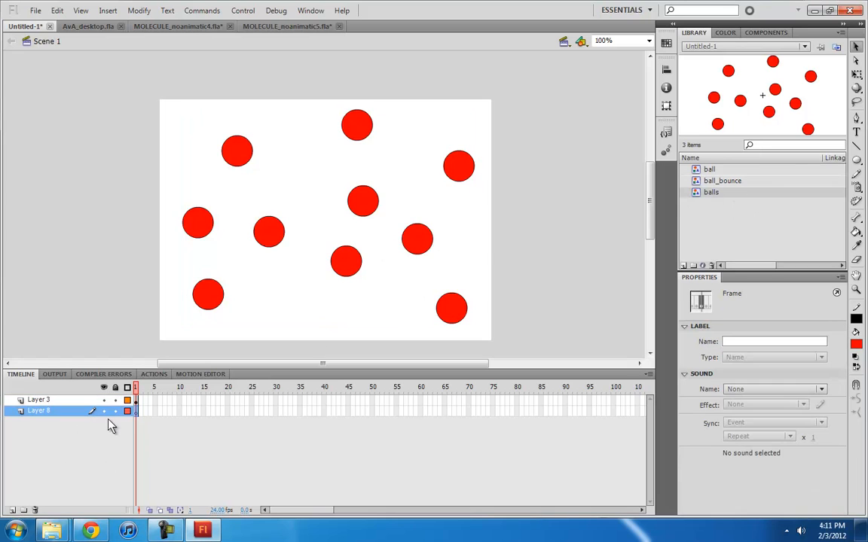
pyautogui.click(707, 172)
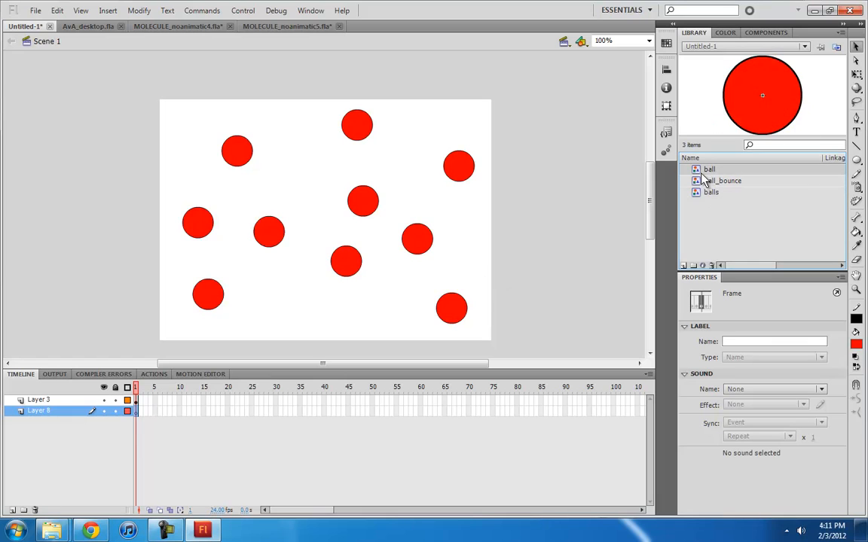
pyautogui.moveTo(702, 170); pyautogui.dragTo(428, 153)
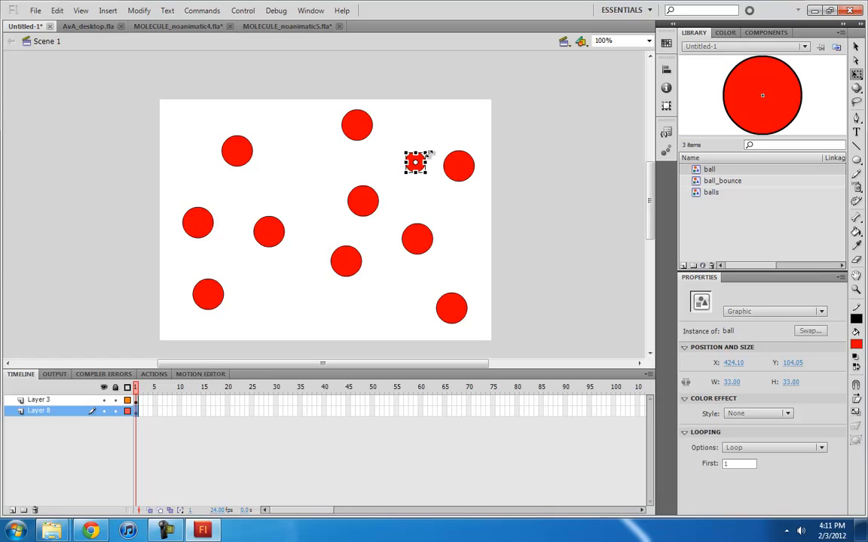
# Duplicate the small ball until twelve copies are scattered across the stage on Layer 8.
pyautogui.click(467, 226)
pyautogui.click(418, 167)
pyautogui.press('v')
pyautogui.click(417, 170)
pyautogui.moveTo(417, 170); pyautogui.dragTo(193, 271)
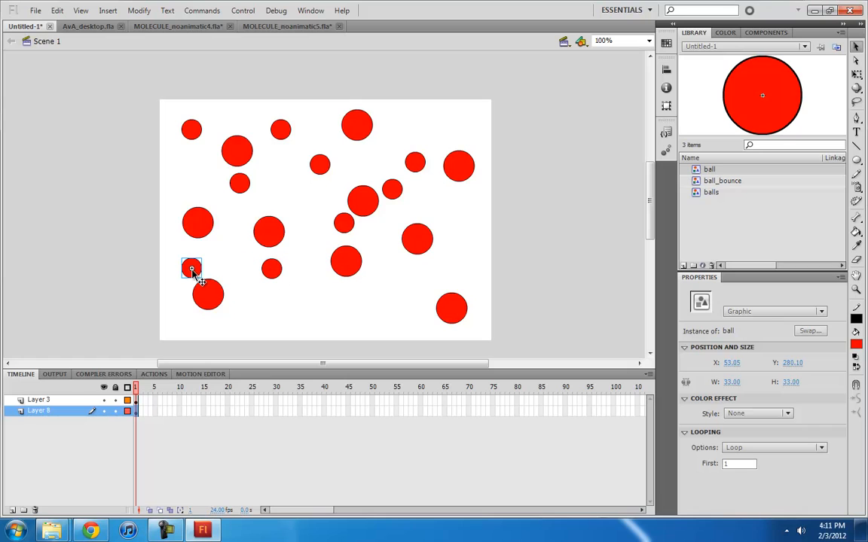
pyautogui.moveTo(211, 310); pyautogui.dragTo(369, 308)
pyautogui.hotkey('ctrl', 'z')
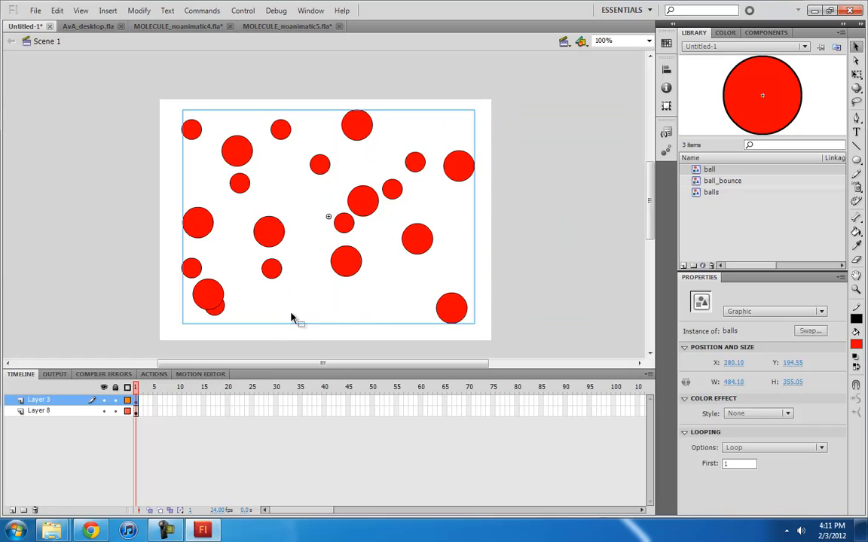
pyautogui.click(275, 337)
pyautogui.moveTo(345, 223); pyautogui.dragTo(375, 308)
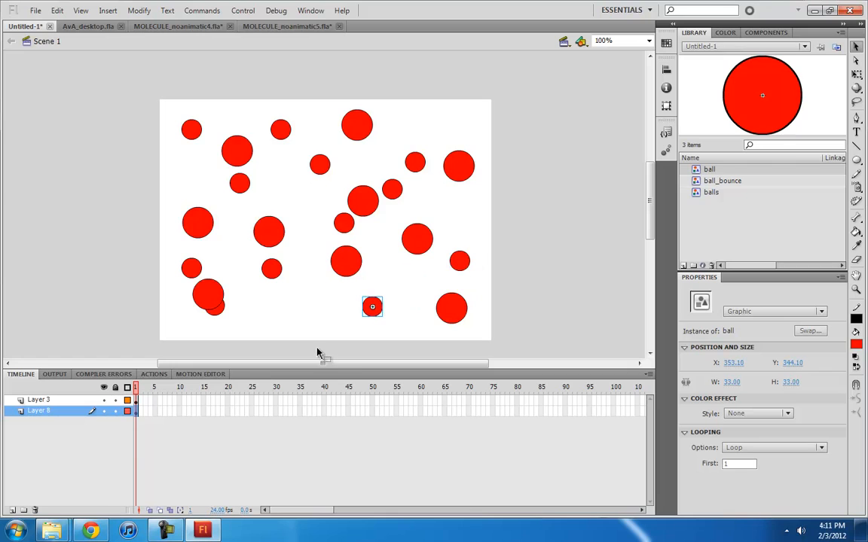
# Convert all the small balls on Layer 8 into a graphic symbol named balls2.
pyautogui.click(138, 413)
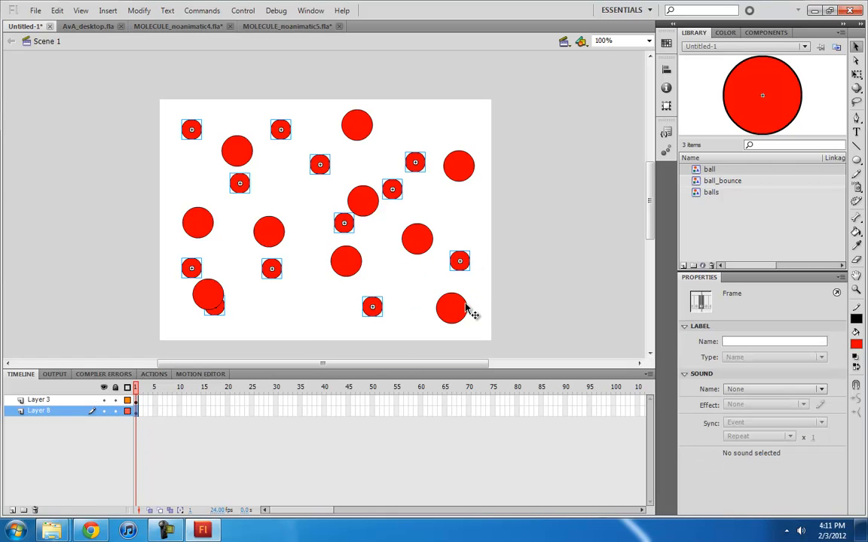
pyautogui.press('F8')
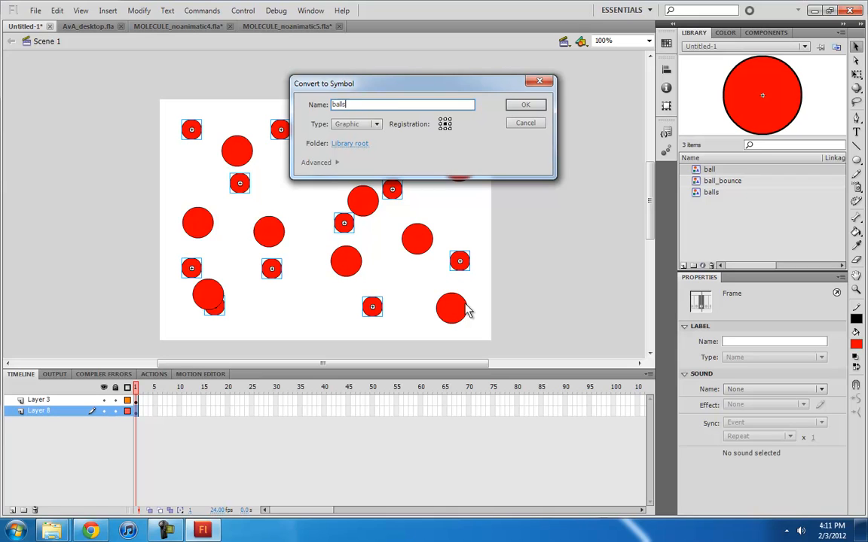
pyautogui.write('balls2')
pyautogui.click(526, 105)
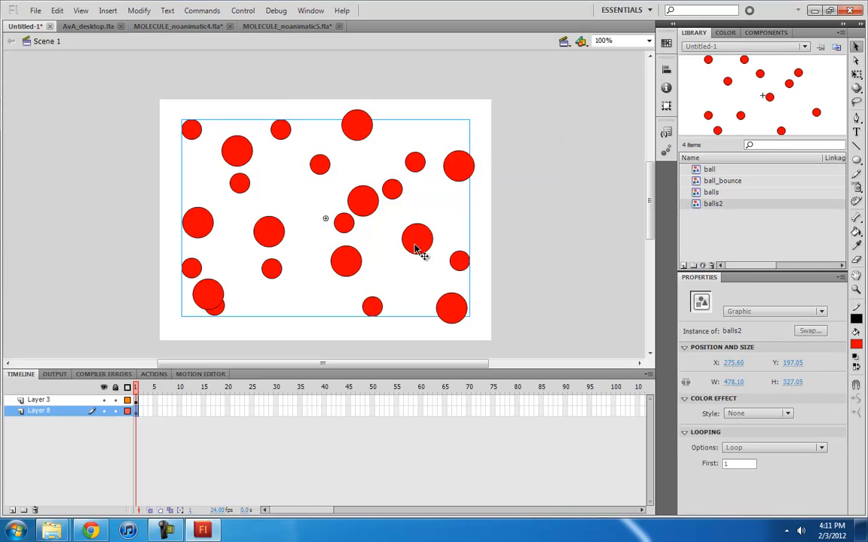
# Add a layer above Layer 3 and place three ball instances on it, each enlarged to about 109 px wide.
pyautogui.click(712, 170)
pyautogui.click(12, 510)
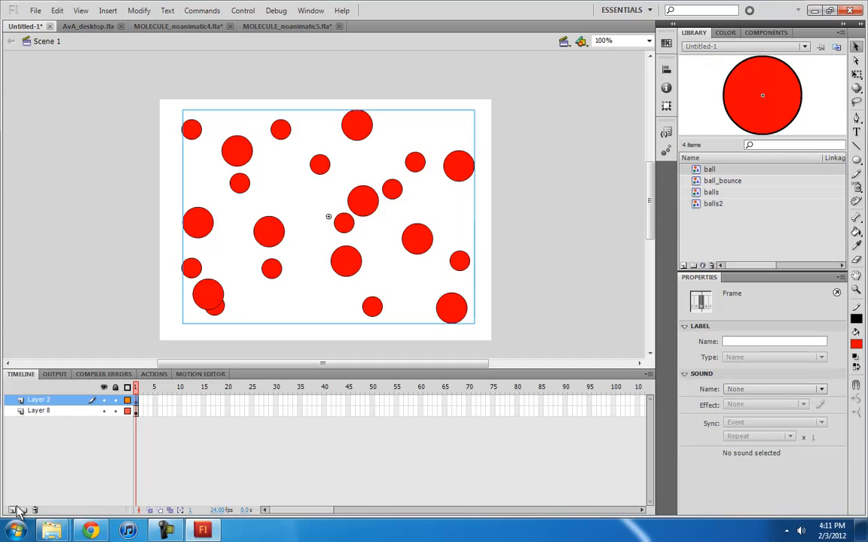
pyautogui.moveTo(705, 171); pyautogui.dragTo(414, 232)
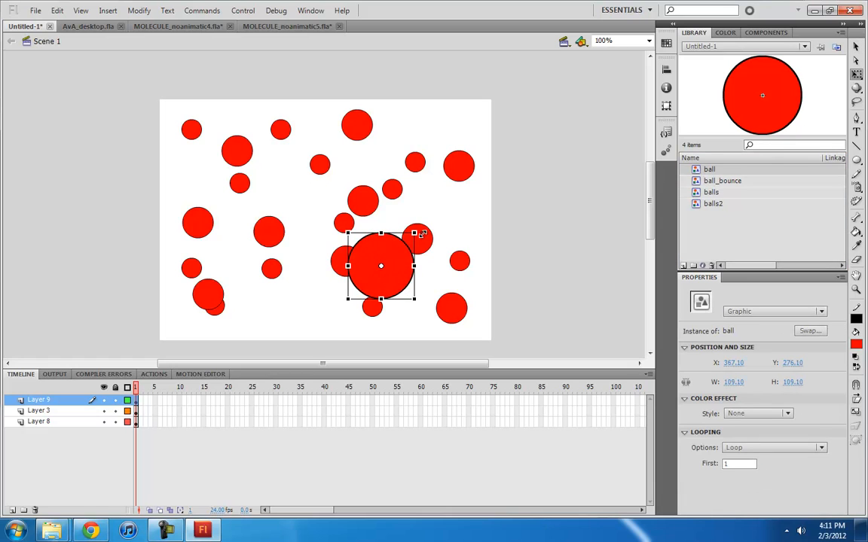
pyautogui.moveTo(396, 280); pyautogui.dragTo(460, 153)
pyautogui.keyDown('shift'); pyautogui.click(388, 240); pyautogui.keyUp('shift')
pyautogui.keyDown('shift'); pyautogui.click(244, 203); pyautogui.keyUp('shift')
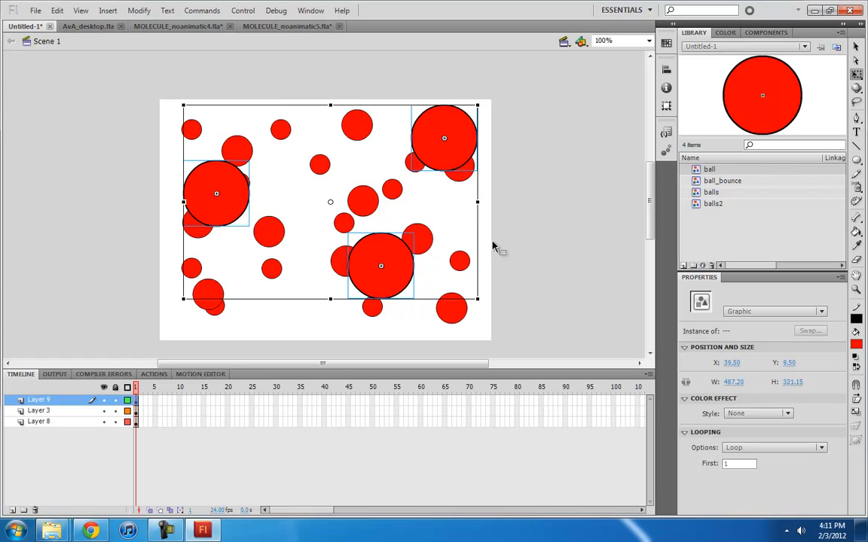
# Convert the three large balls into a graphic symbol named balls3 and shift it slightly down on the stage.
pyautogui.press('F8')
pyautogui.write('balls3')
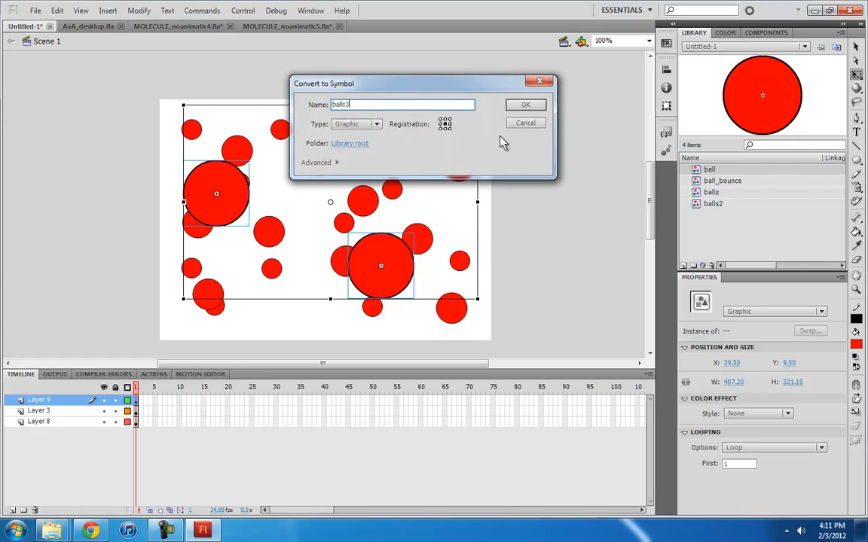
pyautogui.click(525, 105)
pyautogui.moveTo(388, 280); pyautogui.dragTo(383, 295)
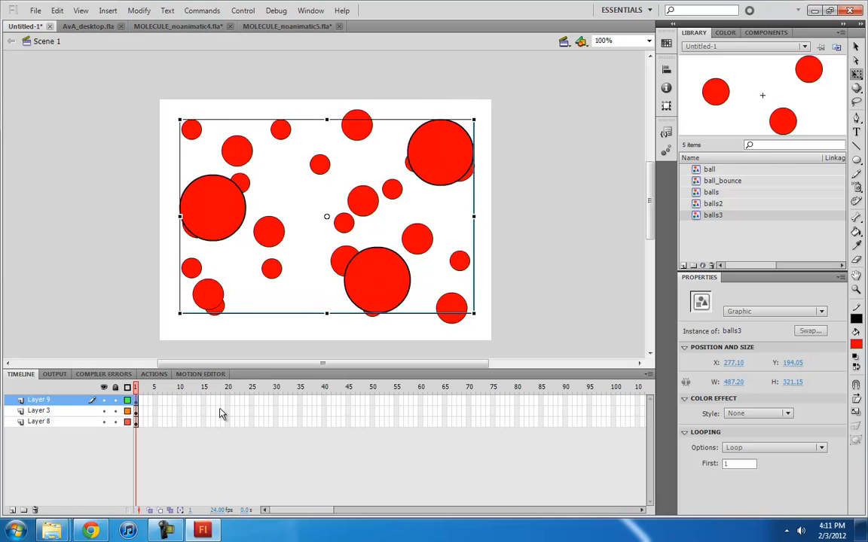
# Insert keyframes at frame 25 on Layer 9, Layer 3 and Layer 8.
pyautogui.click(255, 445)
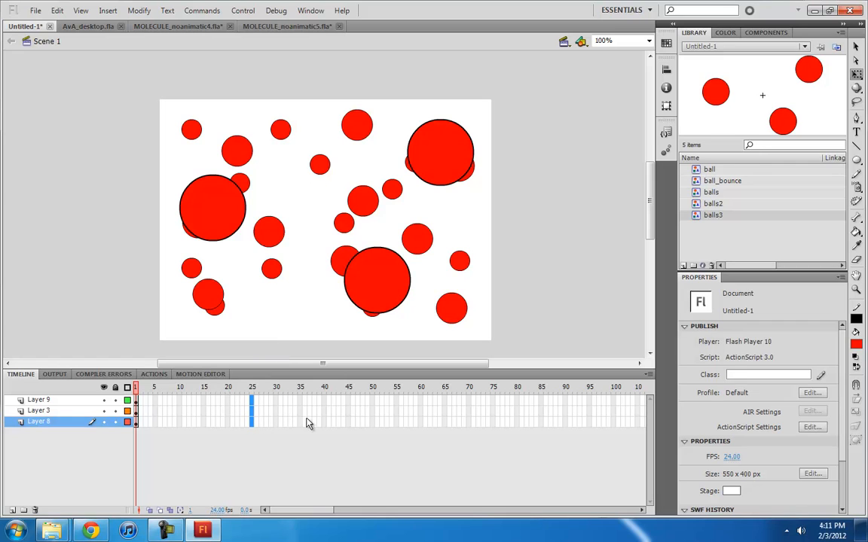
pyautogui.press('F6')
pyautogui.click(503, 242)
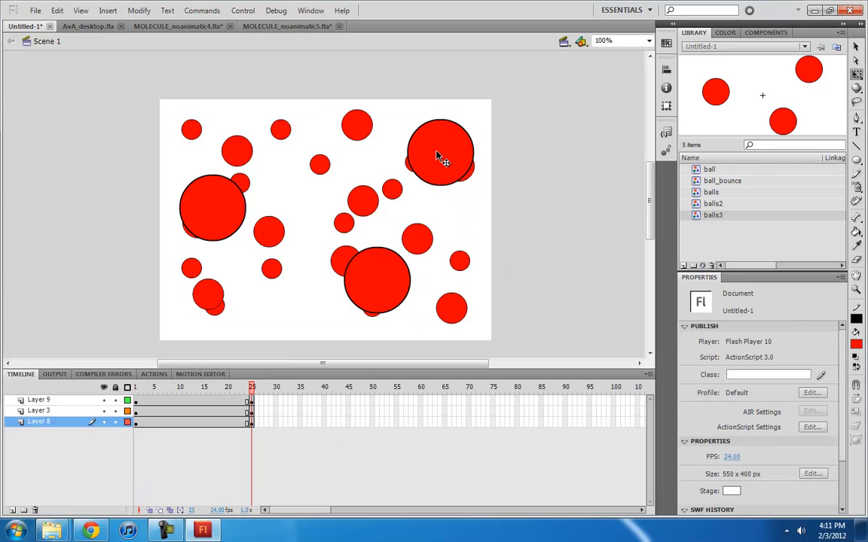
# At frame 25, move balls3 up 90 px, the balls instance up about 20 px and balls2 up about 10 px.
pyautogui.click(427, 242)
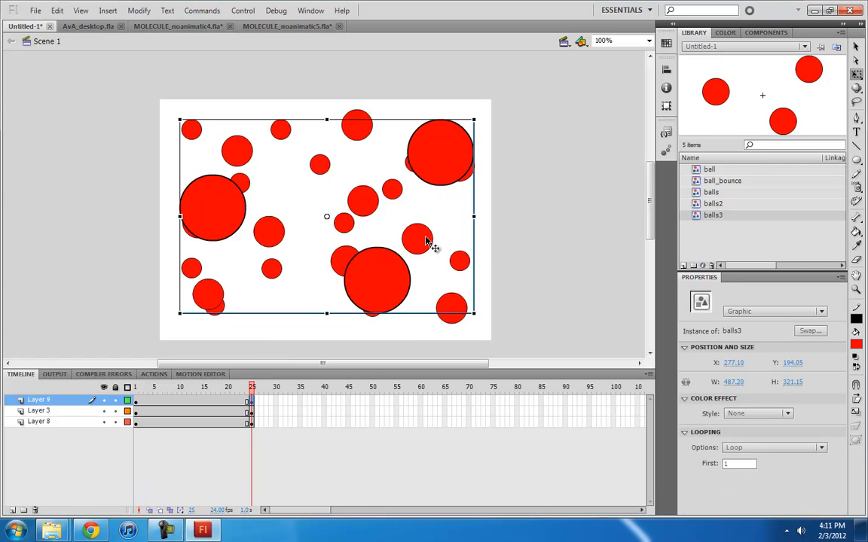
pyautogui.click(255, 407)
pyautogui.click(449, 165)
pyautogui.hotkey('shift', 'Up')
pyautogui.hotkey('shift', 'Up')
pyautogui.hotkey('shift', 'Up')
pyautogui.hotkey('shift', 'Up')
pyautogui.hotkey('shift', 'Up')
pyautogui.hotkey('shift', 'Up')
pyautogui.hotkey('shift', 'Up')
pyautogui.hotkey('shift', 'Up')
pyautogui.hotkey('shift', 'Up')
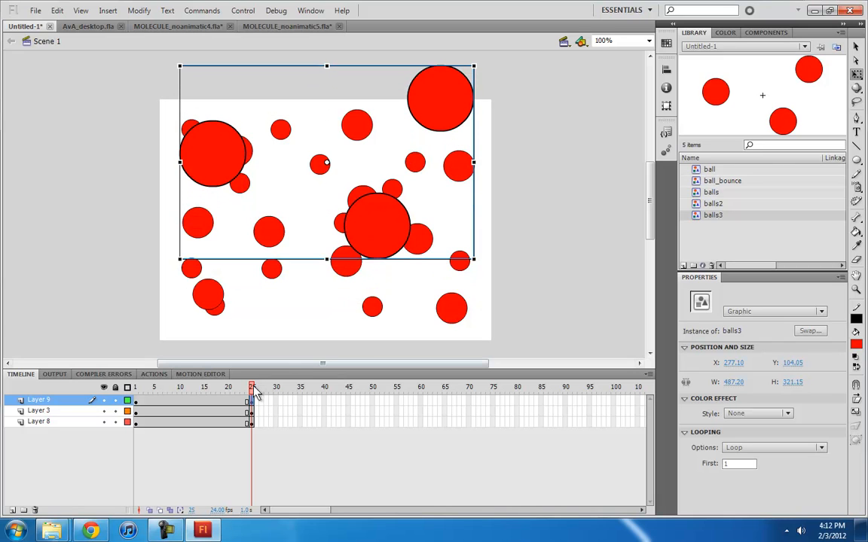
pyautogui.click(254, 411)
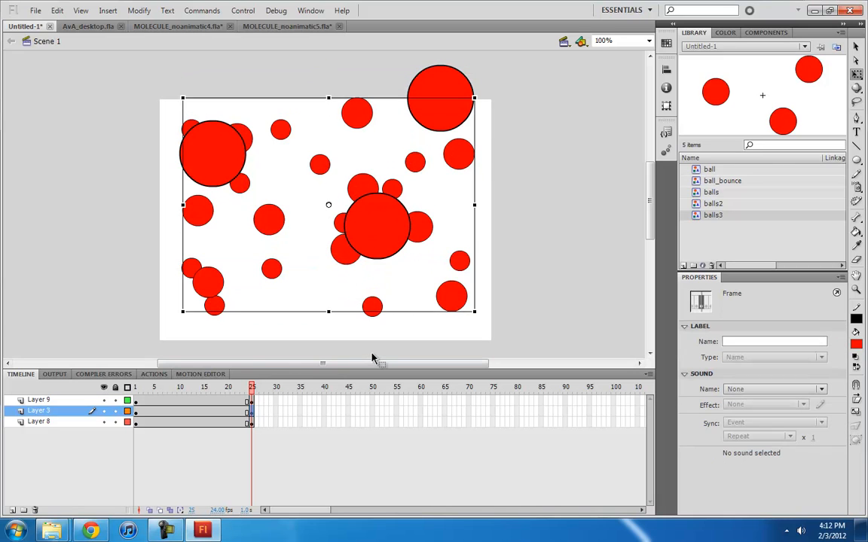
pyautogui.click(255, 422)
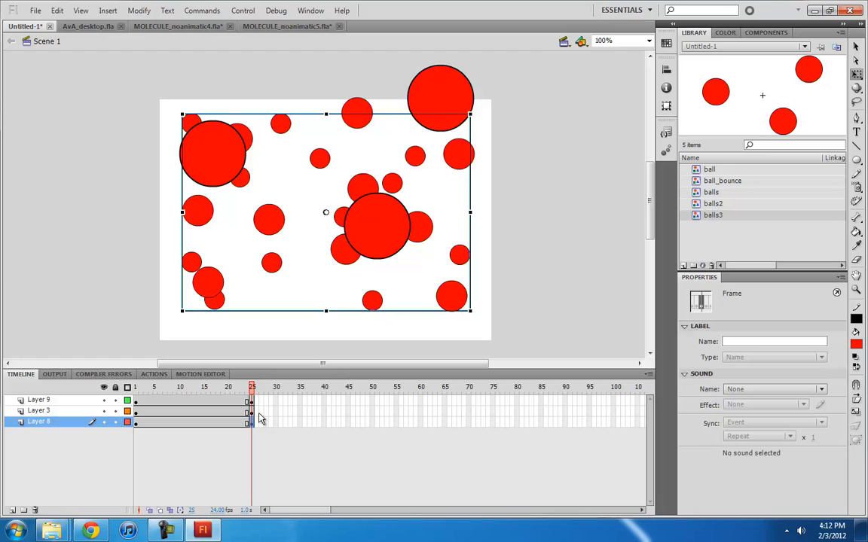
# Create classic tweens between frames 1 and 25 on all three layers and play the animation.
pyautogui.click(185, 422)
pyautogui.rightClick(184, 422)
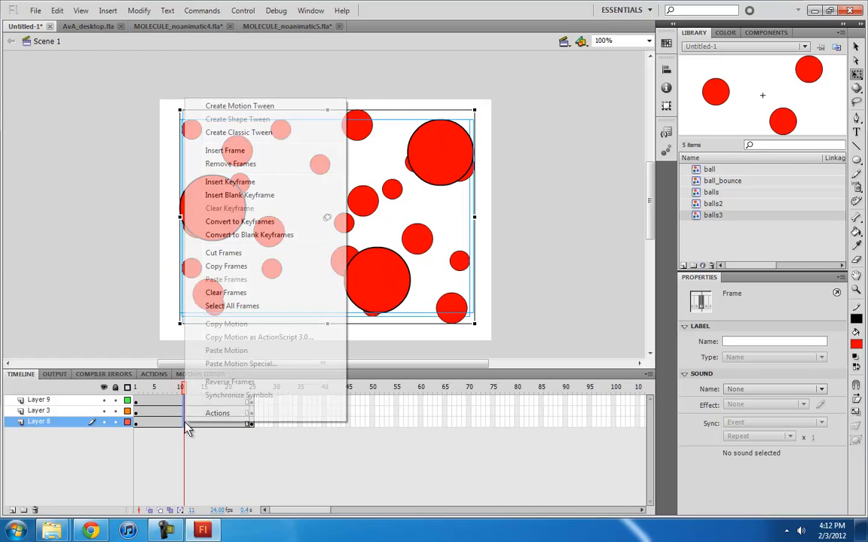
pyautogui.click(229, 133)
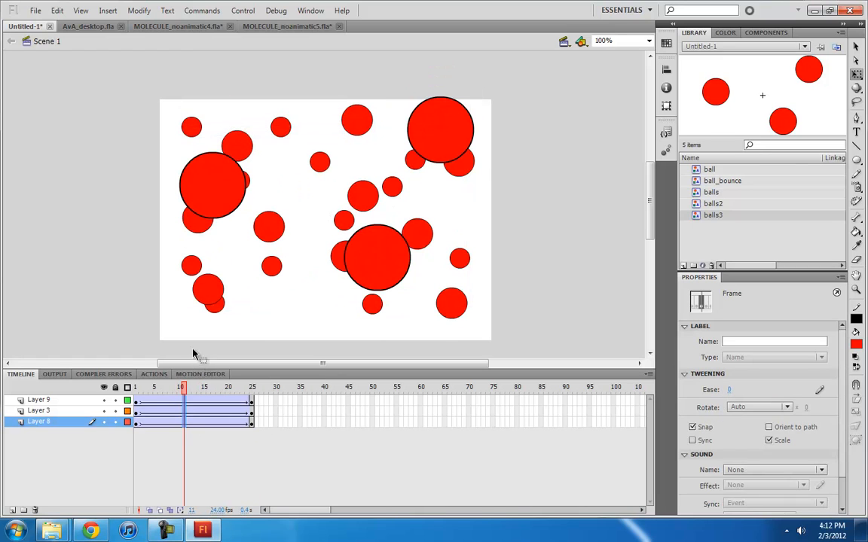
pyautogui.click(136, 411)
pyautogui.press('Return')
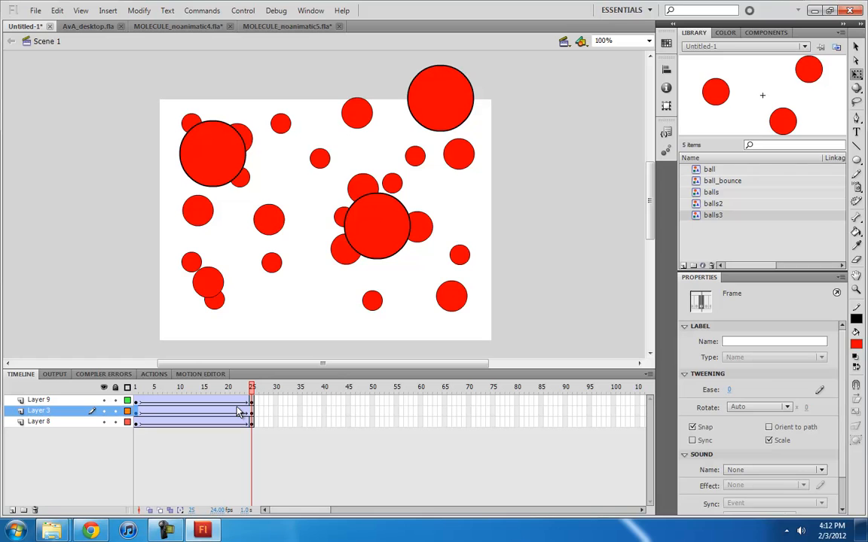
# In MOLECULE_noanimatic4.fla, open vapor_group_large from frame 65 and go into one of its nested vapor01 instances.
pyautogui.click(172, 26)
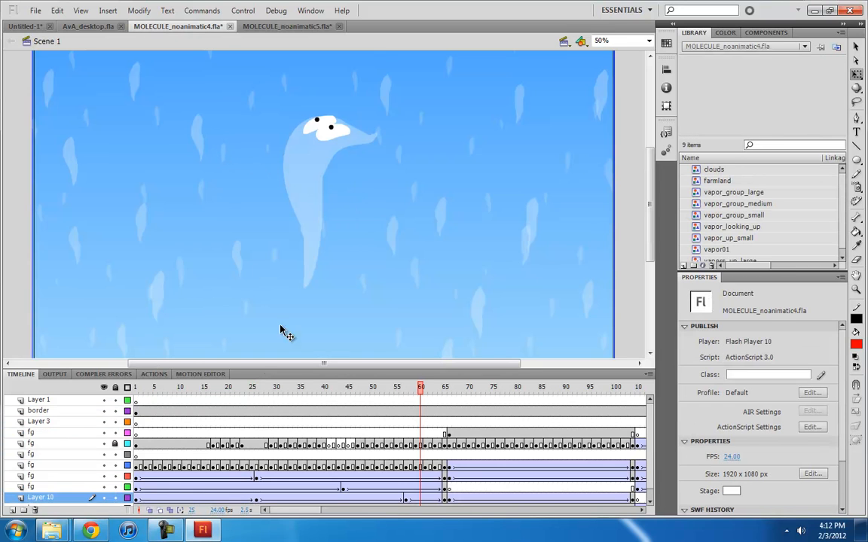
pyautogui.click(446, 477)
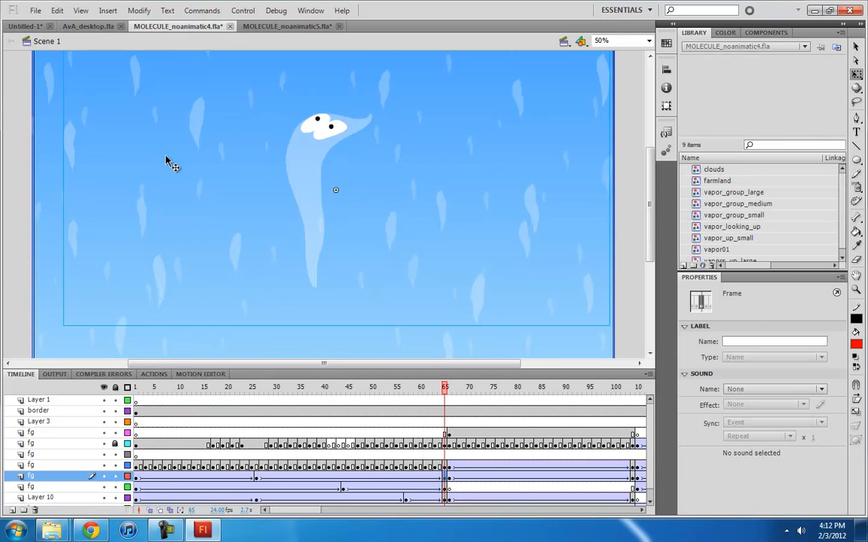
pyautogui.doubleClick(199, 127)
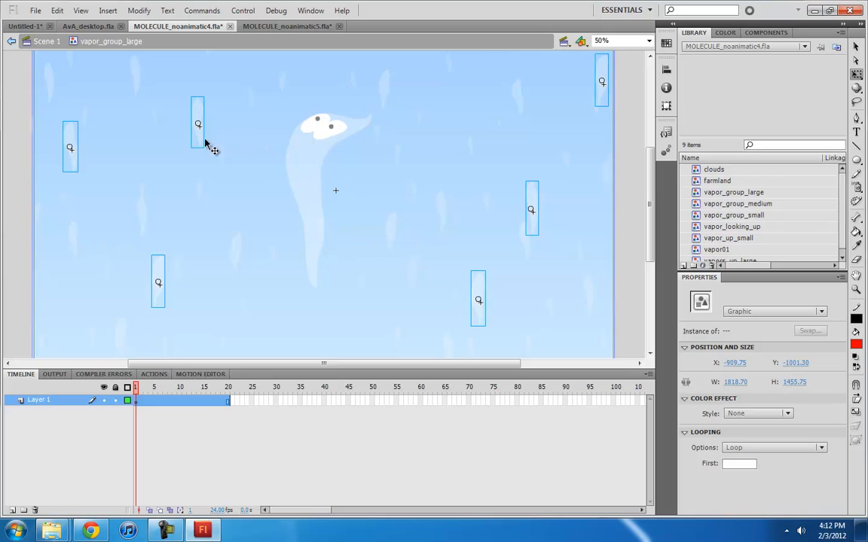
pyautogui.click(209, 147)
pyautogui.doubleClick(200, 122)
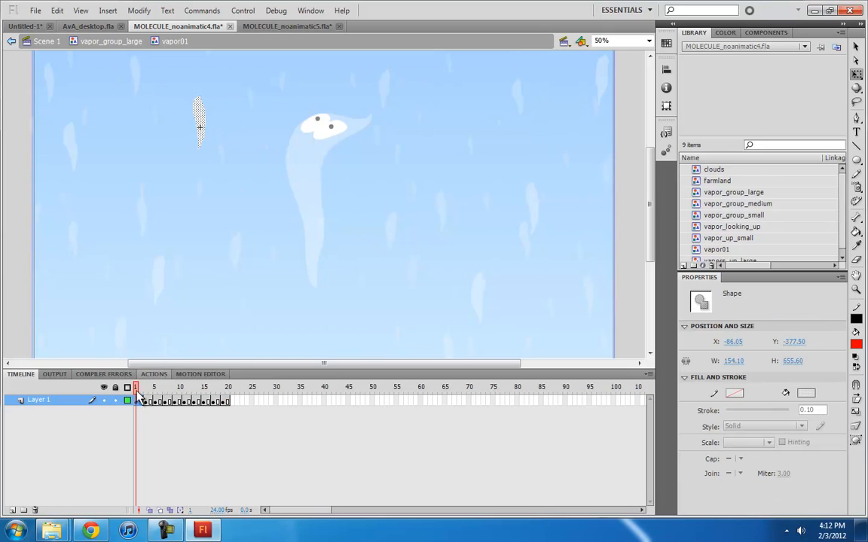
# Scrub through frames 1 to 20 of vapor01 to review its frame-by-frame animation.
pyautogui.moveTo(137, 391); pyautogui.dragTo(228, 391)
pyautogui.click(209, 207)
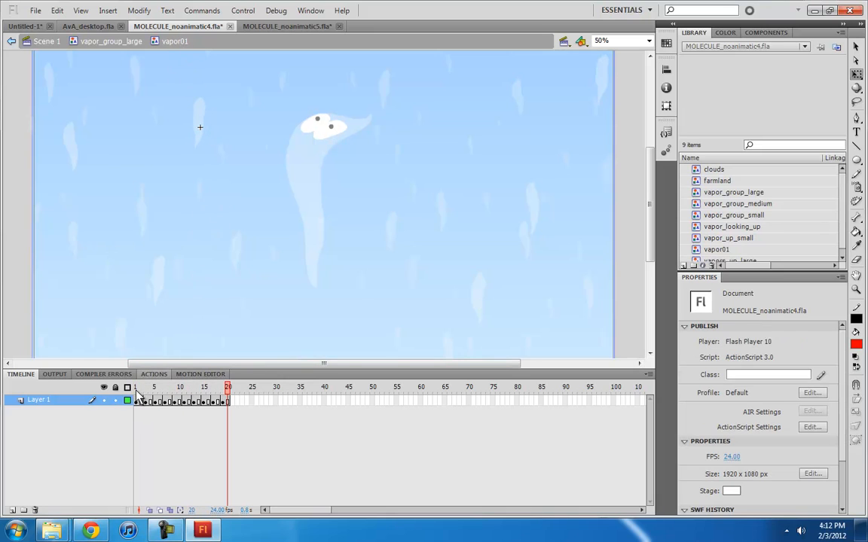
pyautogui.moveTo(137, 391); pyautogui.dragTo(229, 392)
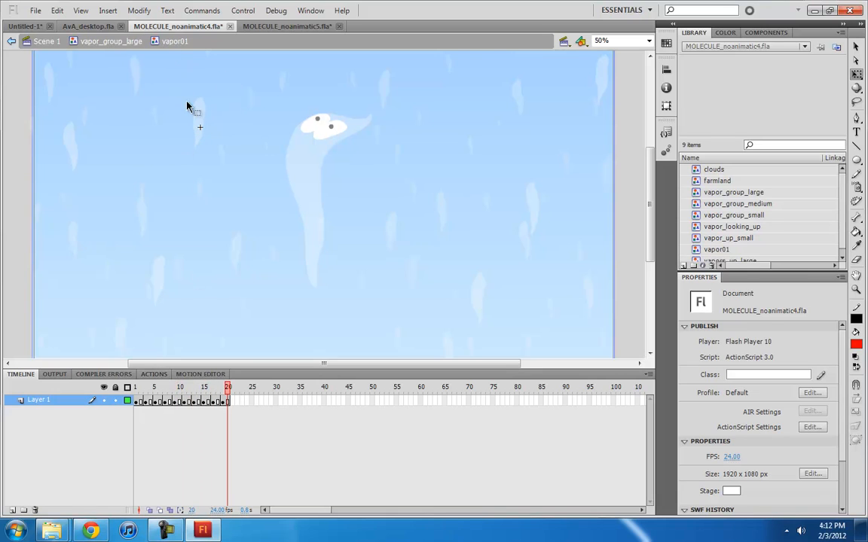
# Return to vapor_group_large and select its individual vapor01 instances to compare their looping start frames.
pyautogui.click(103, 43)
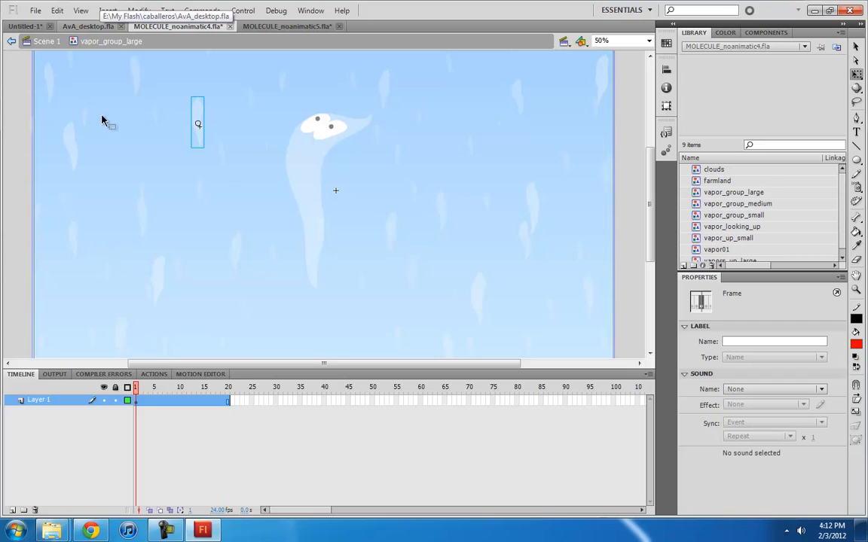
pyautogui.click(72, 138)
pyautogui.click(152, 284)
pyautogui.click(198, 131)
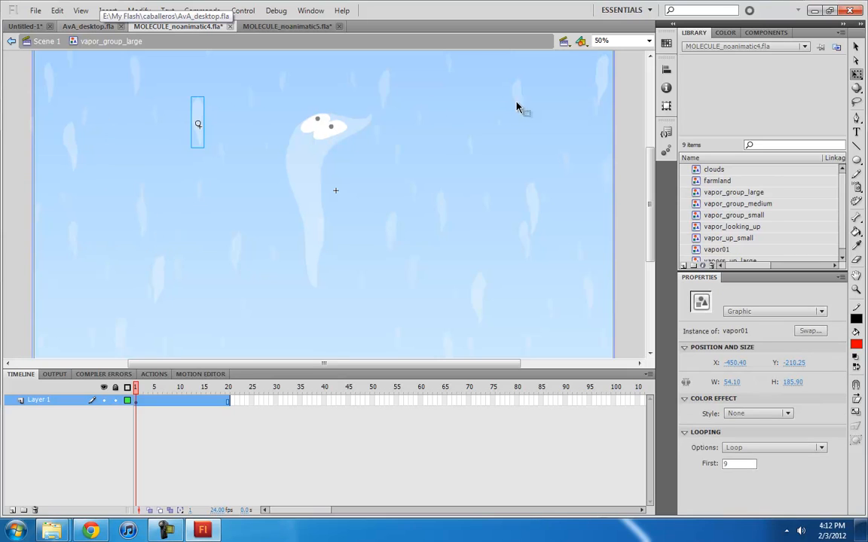
pyautogui.click(534, 127)
pyautogui.click(532, 195)
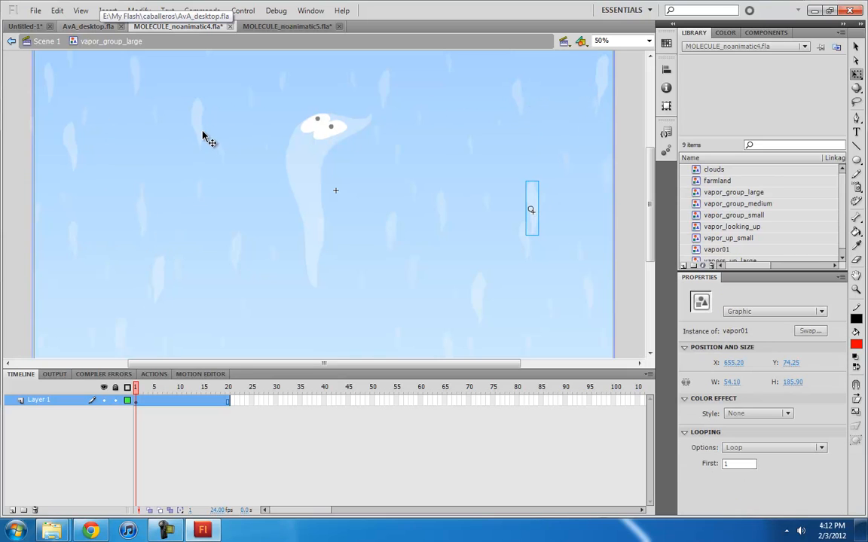
# Scrub through vapor_group_large, return to Scene 1, and reposition the vapor_group_large instance to X 986.05, Y 469.35.
pyautogui.moveTo(150, 397); pyautogui.dragTo(227, 391)
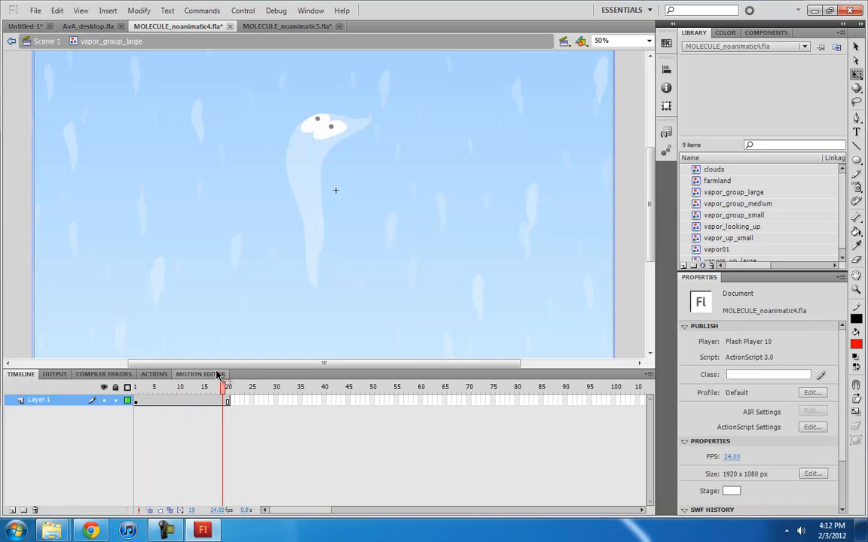
pyautogui.click(45, 42)
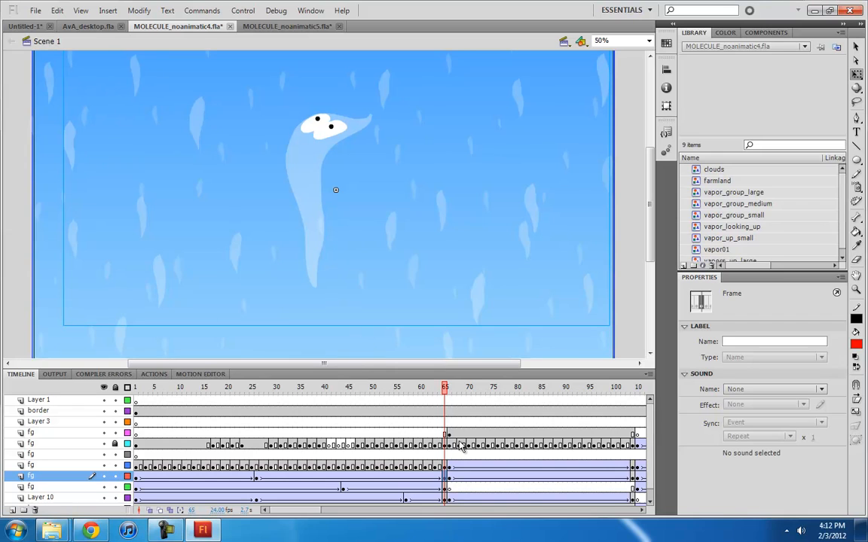
pyautogui.click(203, 135)
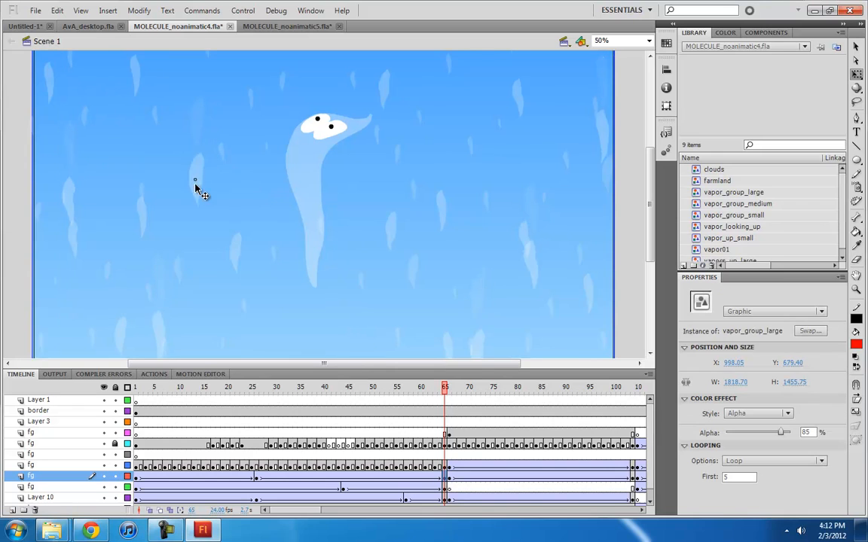
pyautogui.moveTo(192, 164); pyautogui.dragTo(191, 105)
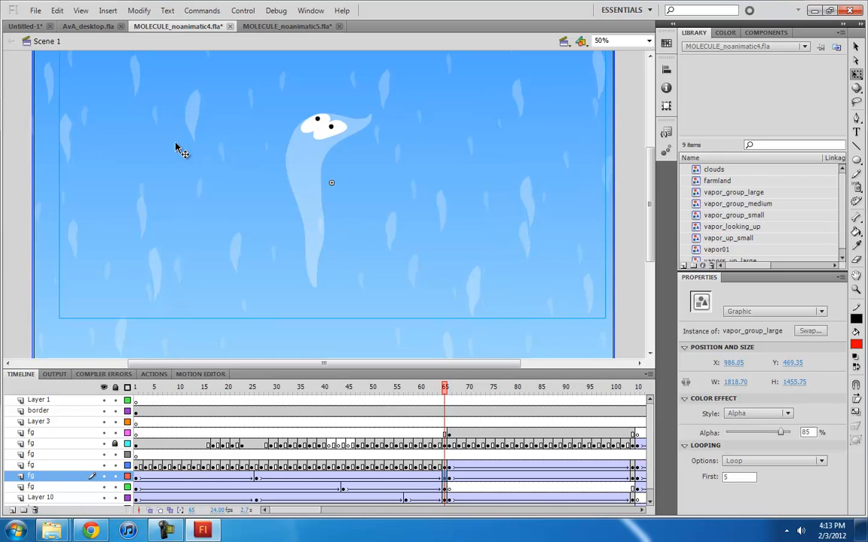
# Switch to the Untitled-1 document and go into the ball symbol nested inside the balls3 instance.
pyautogui.click(29, 26)
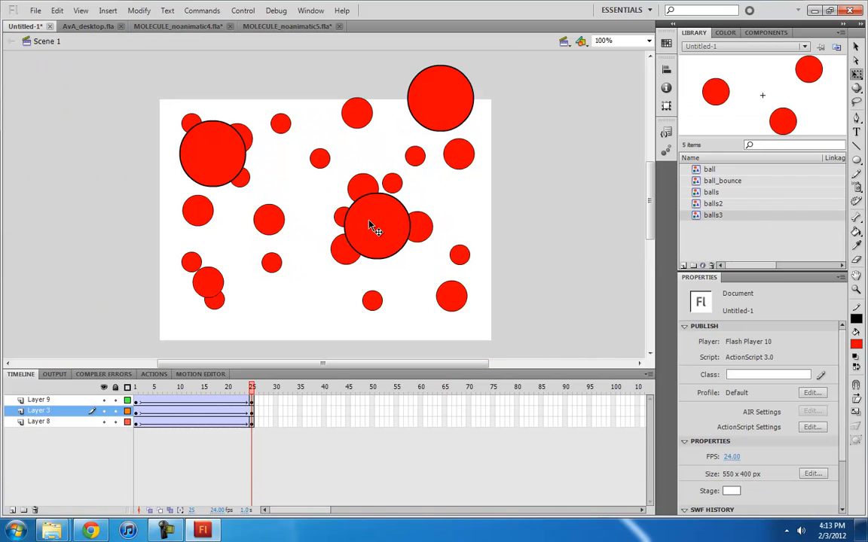
pyautogui.click(389, 240)
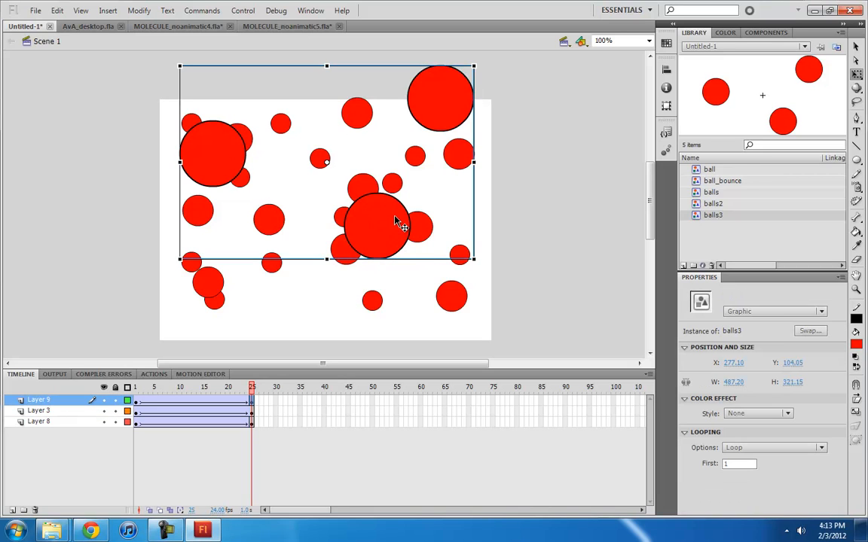
pyautogui.doubleClick(397, 224)
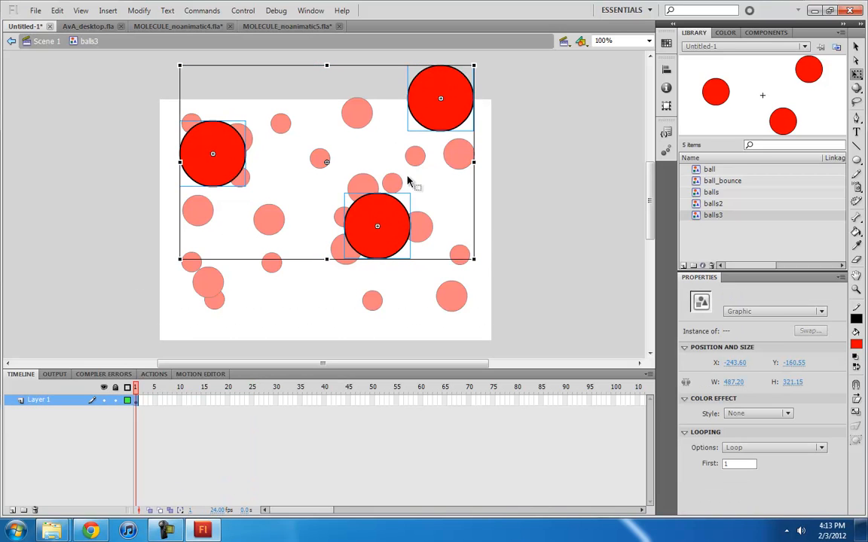
pyautogui.doubleClick(392, 238)
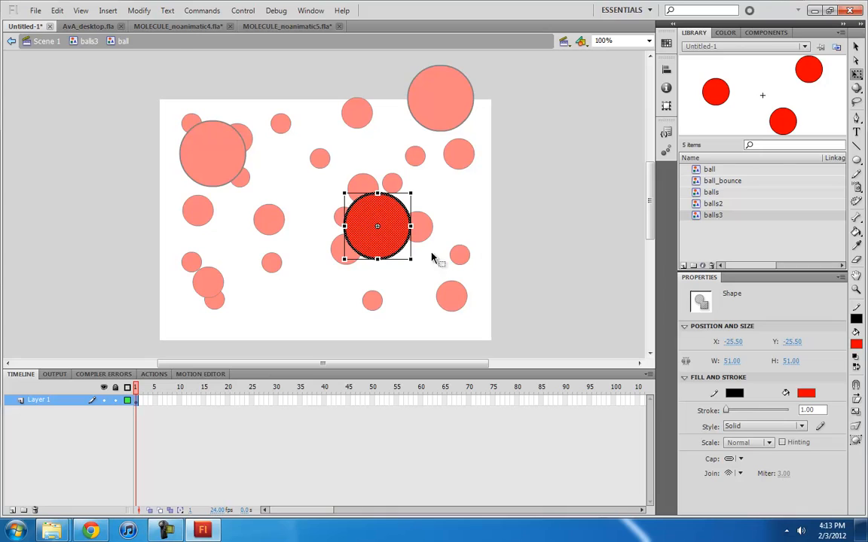
# Extend the ball symbol's Layer 1 to frame 10 and add a new layer above it.
pyautogui.click(179, 401)
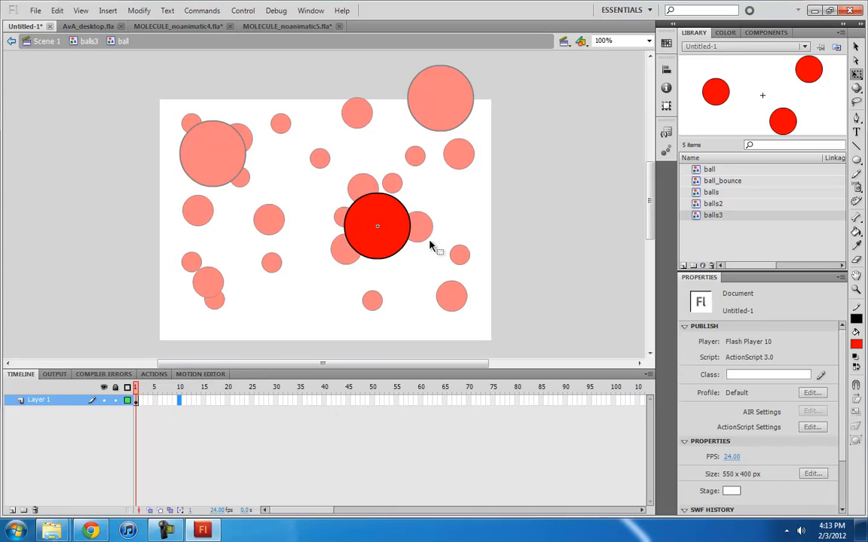
pyautogui.press('F6')
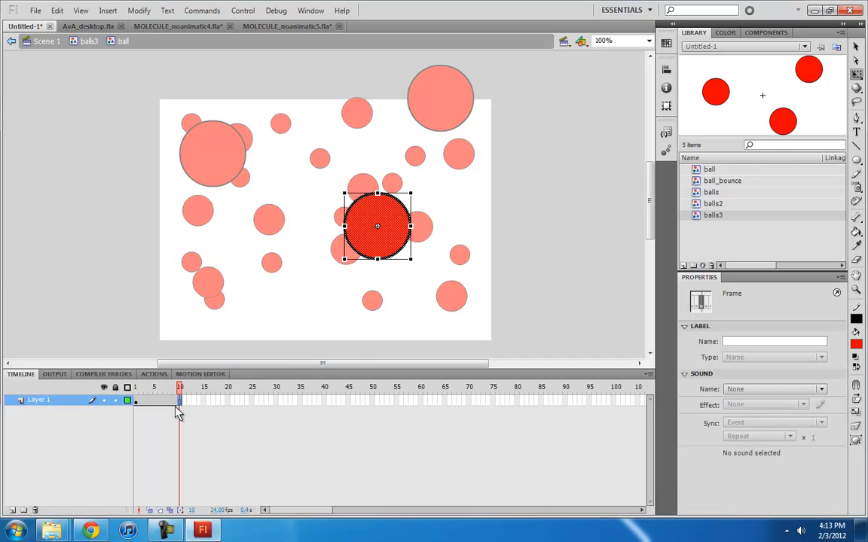
pyautogui.click(12, 509)
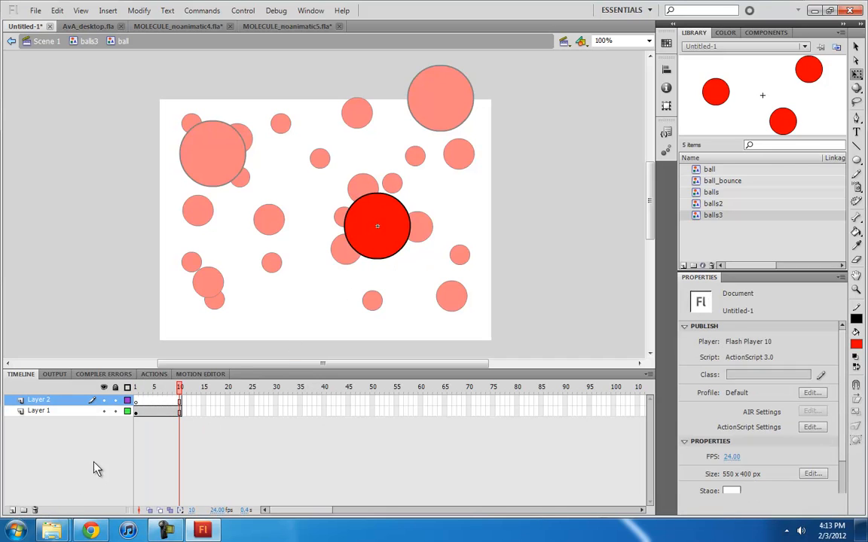
# Paint a small white highlight near the ball's right edge on frame 1 of Layer 2 with the Brush tool.
pyautogui.click(138, 402)
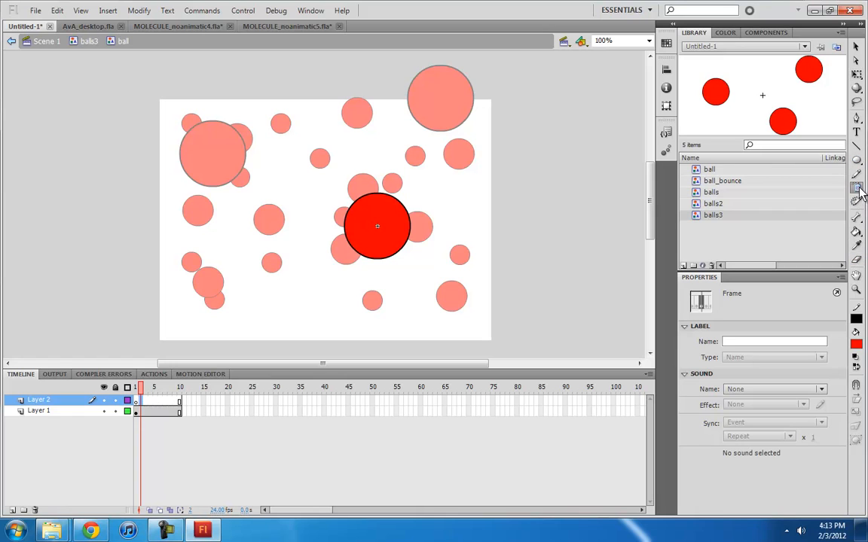
pyautogui.moveTo(856, 187); pyautogui.dragTo(791, 187)
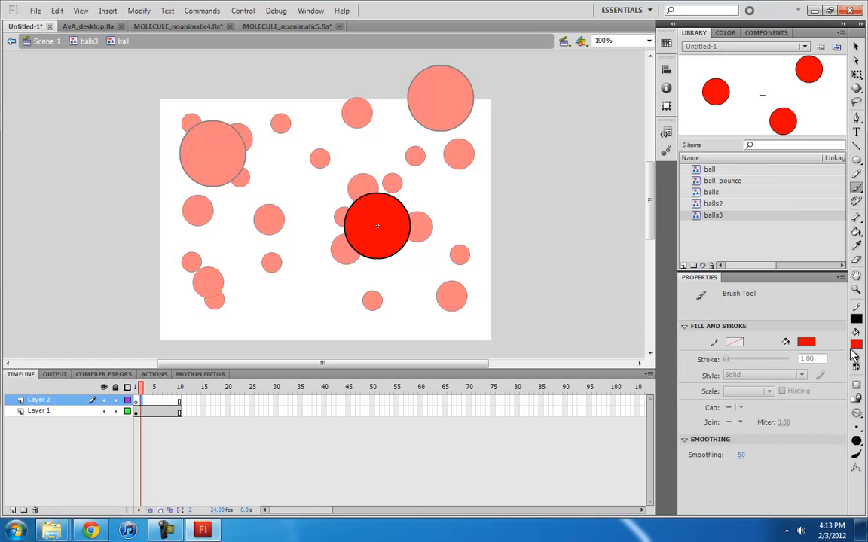
pyautogui.click(854, 345)
pyautogui.click(615, 375)
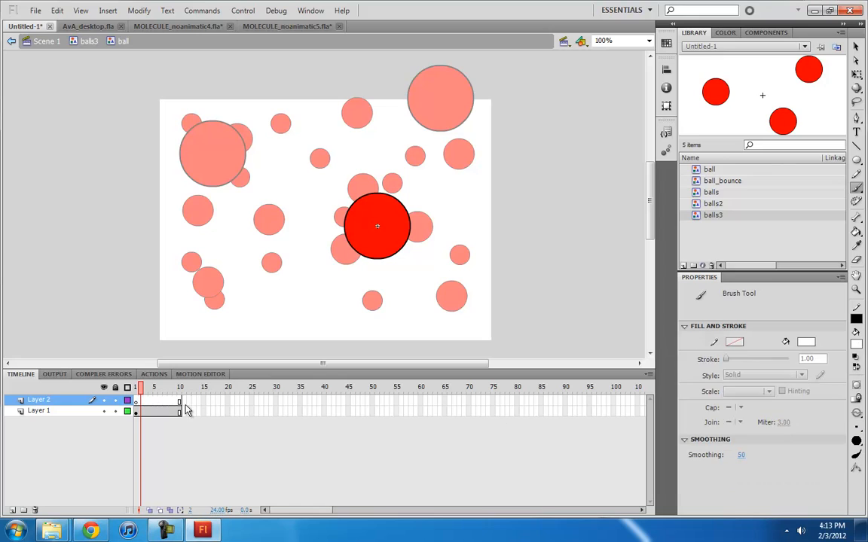
pyautogui.click(136, 401)
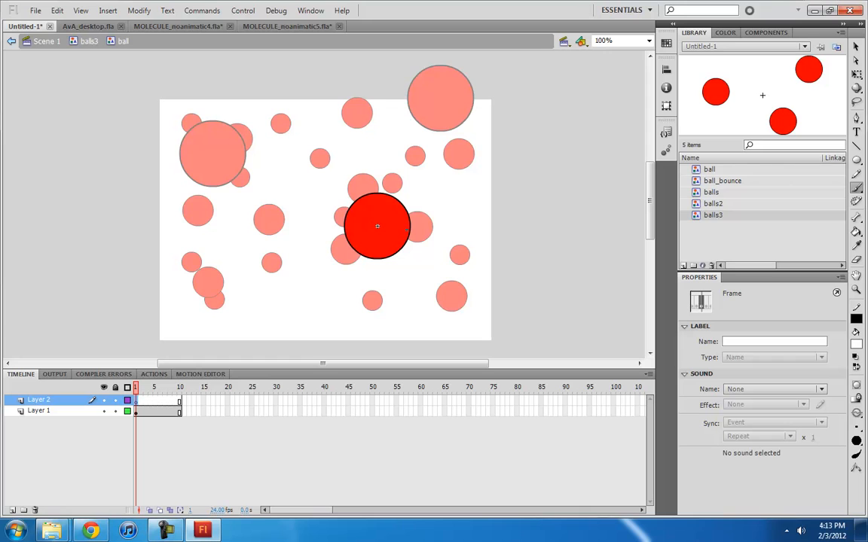
pyautogui.click(404, 230)
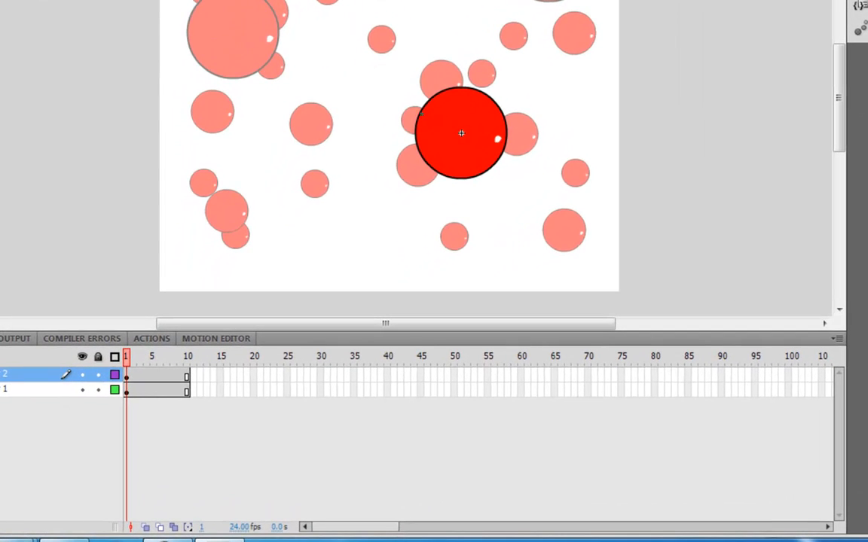
# Paint a slightly higher highlight on a blank keyframe at frame 2, and enable onion skinning and outline display for Layer 2.
pyautogui.press('F7')
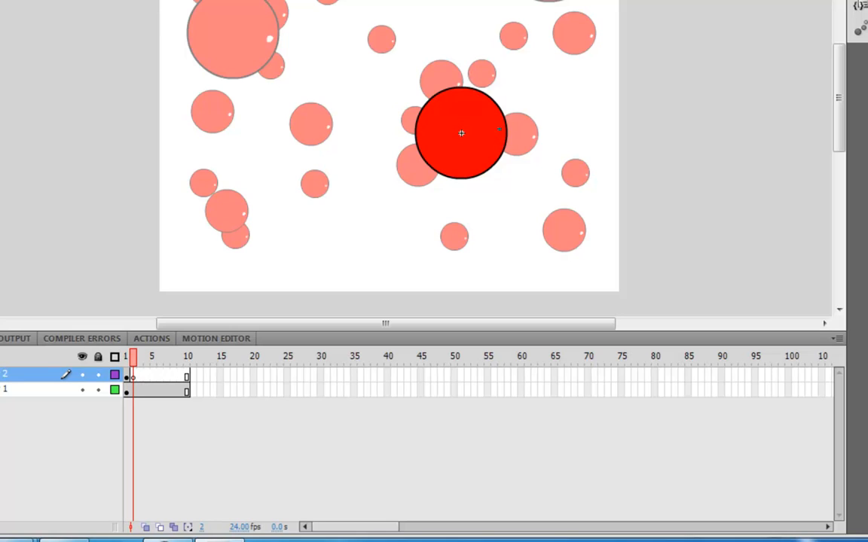
pyautogui.click(498, 132)
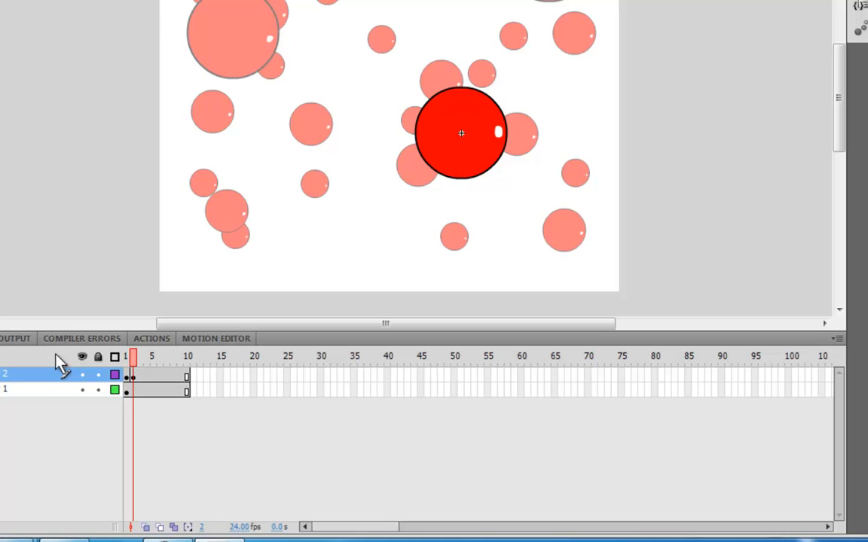
pyautogui.click(146, 526)
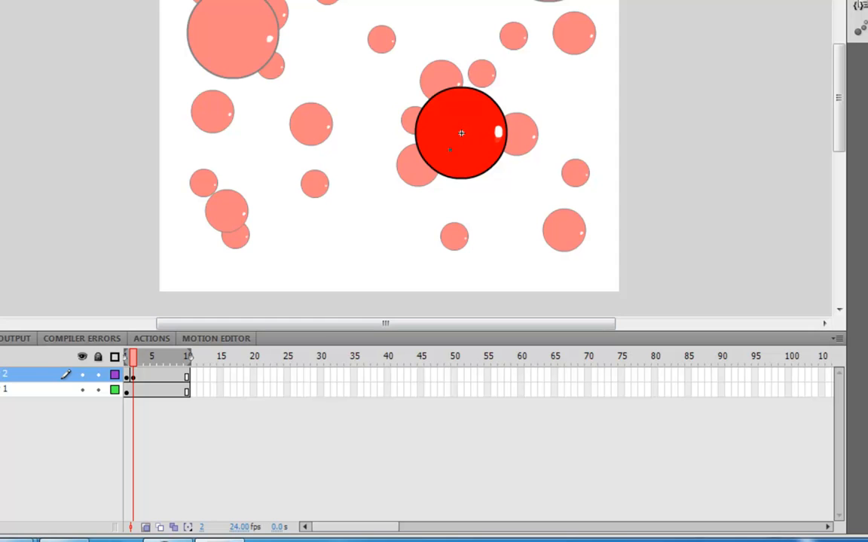
pyautogui.click(114, 374)
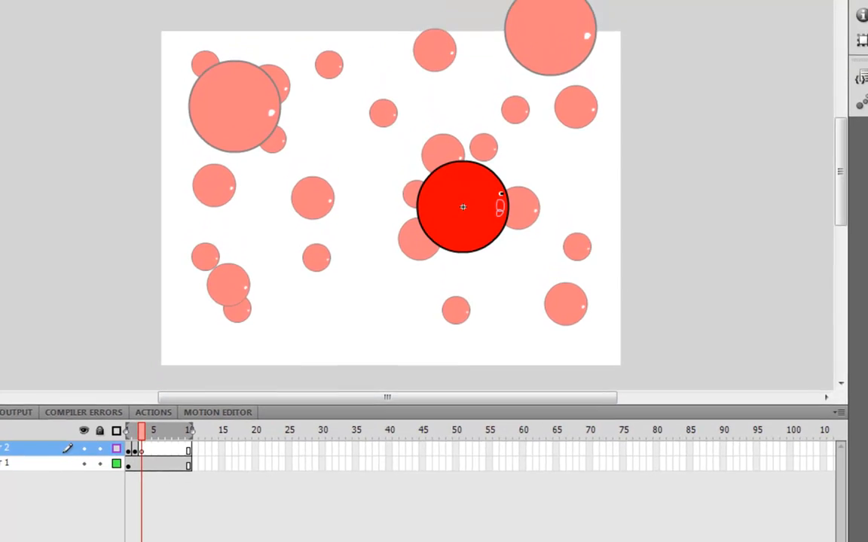
# Paint the highlight on new blank keyframes from frame 3 to 10 of Layer 2, shifting it around the ball's upper edge toward the left.
pyautogui.press('F6')
pyautogui.press('Delete')
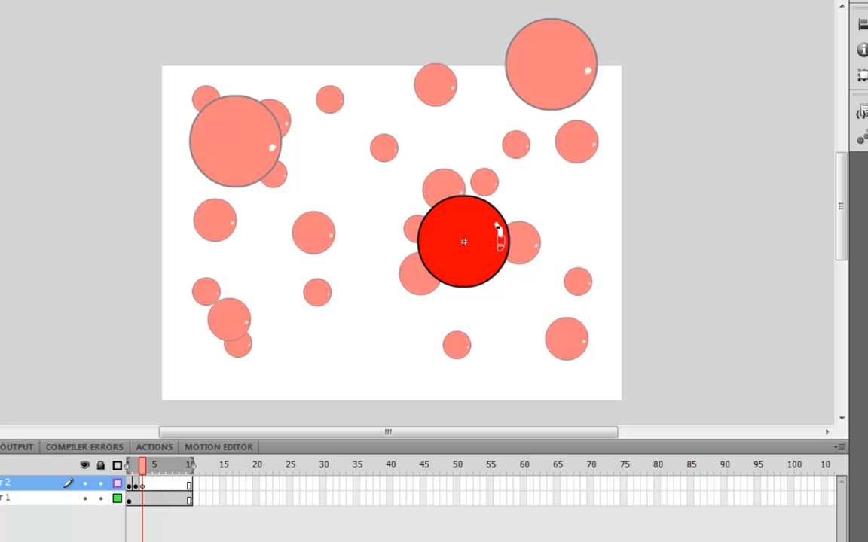
pyautogui.moveTo(499, 233); pyautogui.dragTo(500, 235)
pyautogui.press('F7')
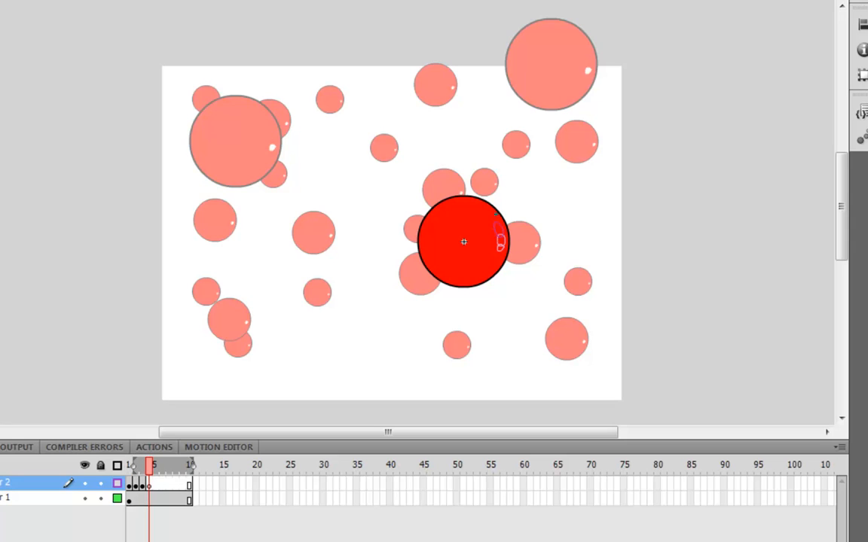
pyautogui.press('F7')
pyautogui.moveTo(496, 226); pyautogui.dragTo(486, 211)
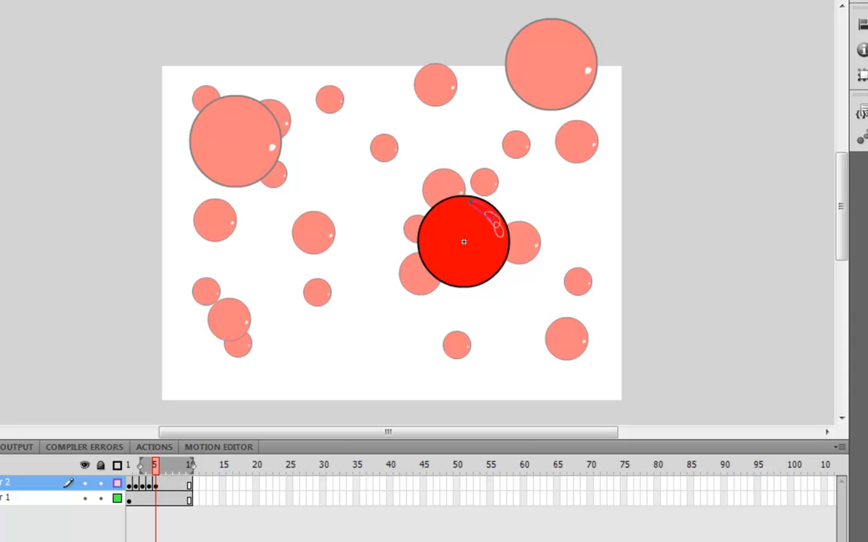
pyautogui.press('F7')
pyautogui.press('F7')
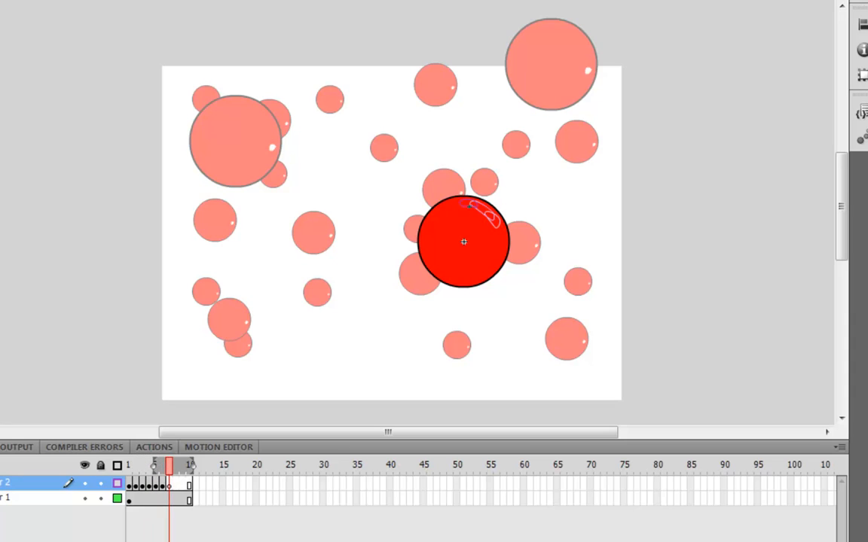
pyautogui.moveTo(454, 205); pyautogui.dragTo(450, 205)
pyautogui.press('F7')
pyautogui.press('F7')
pyautogui.press('F7')
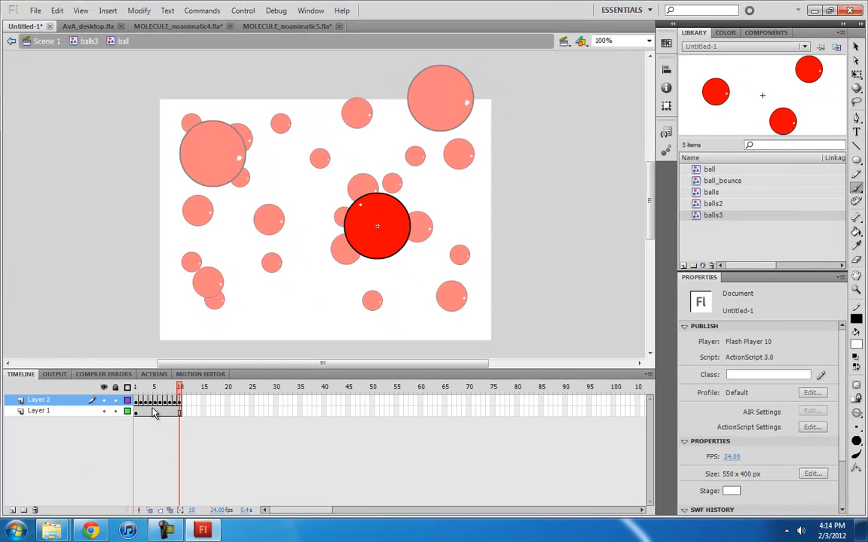
# Play the ball symbol's highlight animation and compare its length with the balls3 timeline.
pyautogui.press('Return')
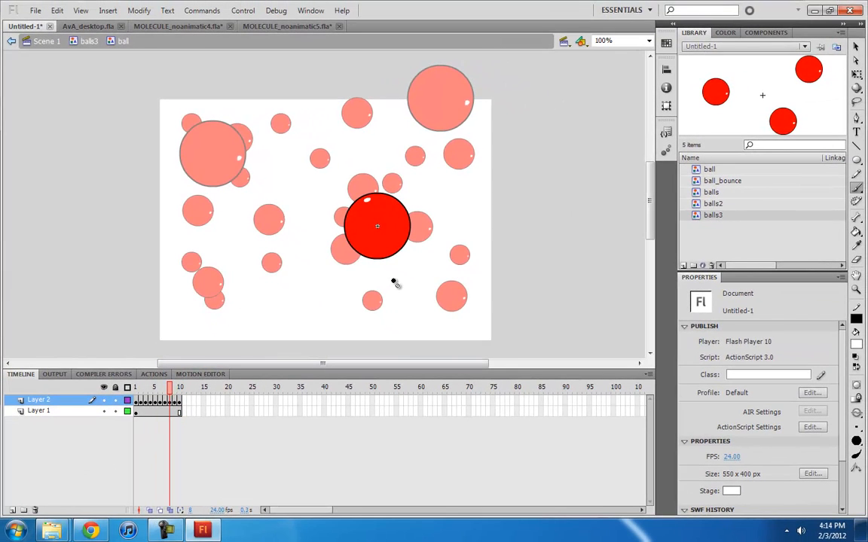
pyautogui.click(83, 41)
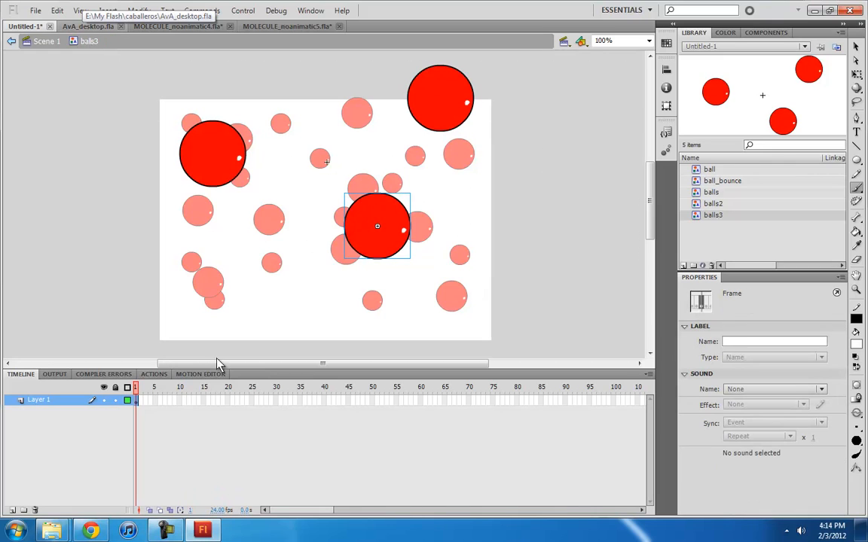
pyautogui.click(855, 47)
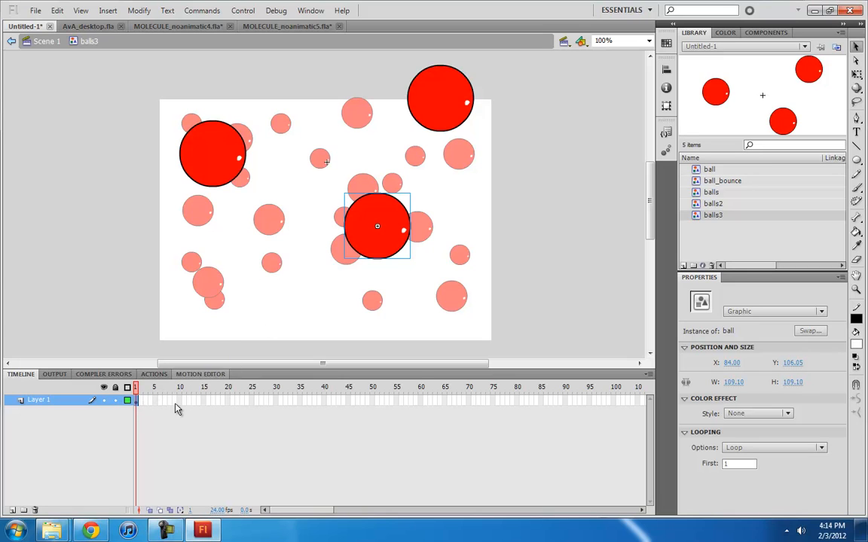
pyautogui.doubleClick(381, 225)
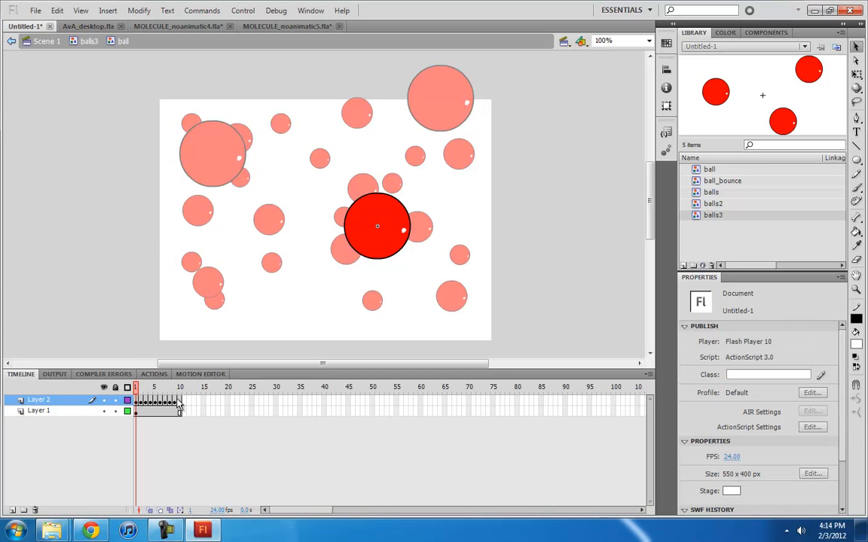
pyautogui.click(180, 402)
pyautogui.click(88, 43)
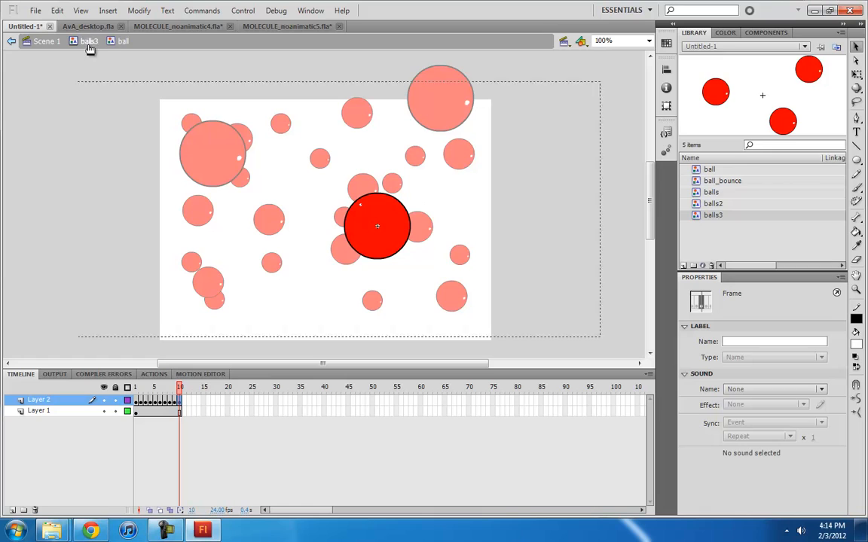
# Extend Layer 1 of balls3 to frame 10 and scrub through its frames.
pyautogui.click(179, 400)
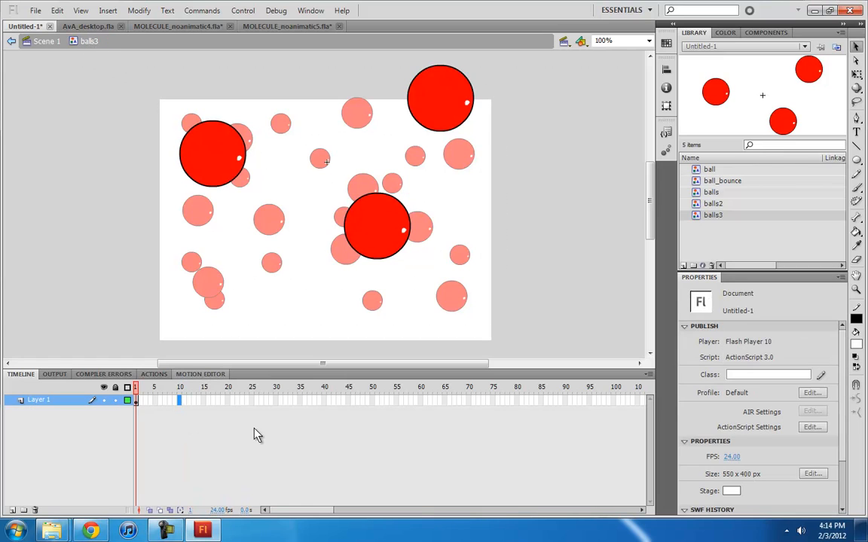
pyautogui.press('F5')
pyautogui.moveTo(141, 387); pyautogui.dragTo(190, 385)
# Return to Scene 1 and play the tweened animation to review the moving highlights.
pyautogui.click(59, 42)
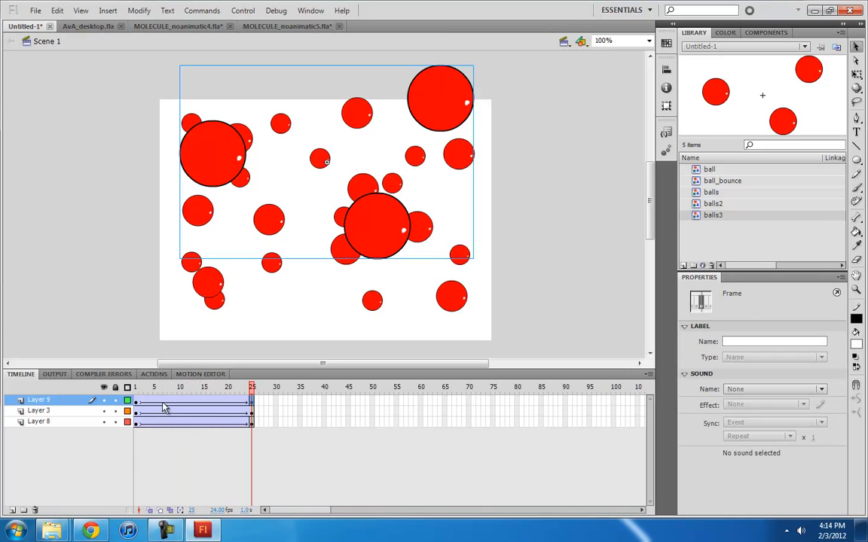
pyautogui.press('Return')
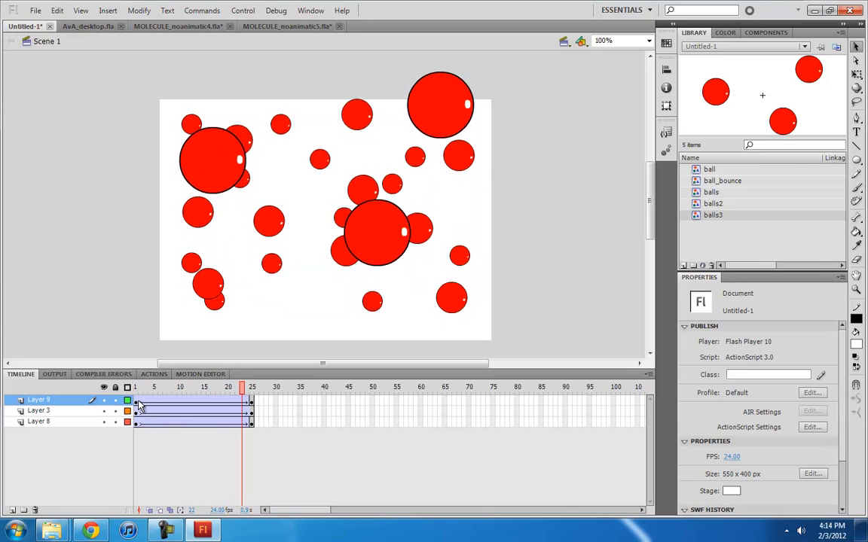
pyautogui.press('Return')
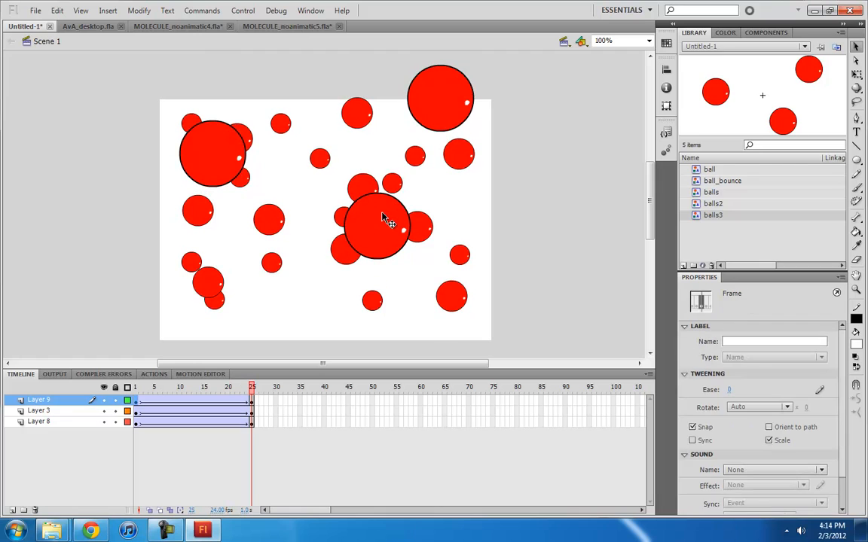
# Open the balls symbol, extend its Layer 1 to frame 10, and scrub back to frame 1.
pyautogui.doubleClick(360, 180)
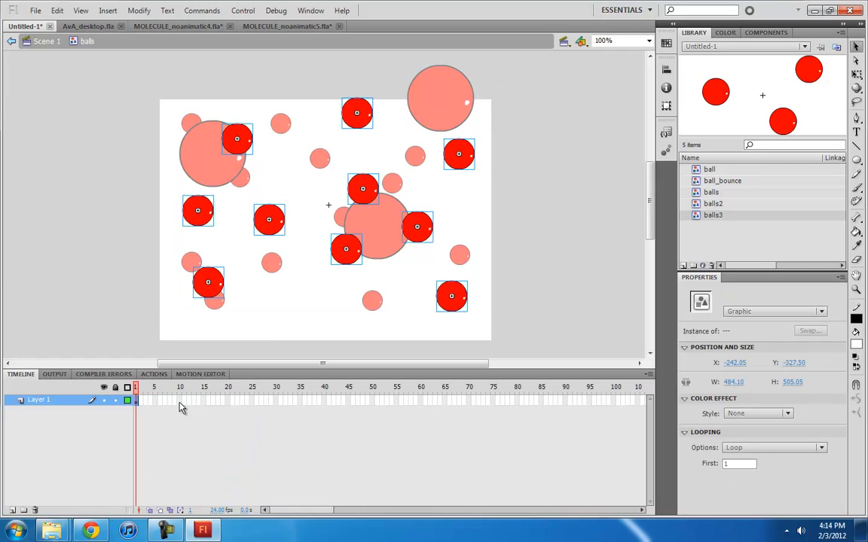
pyautogui.click(180, 402)
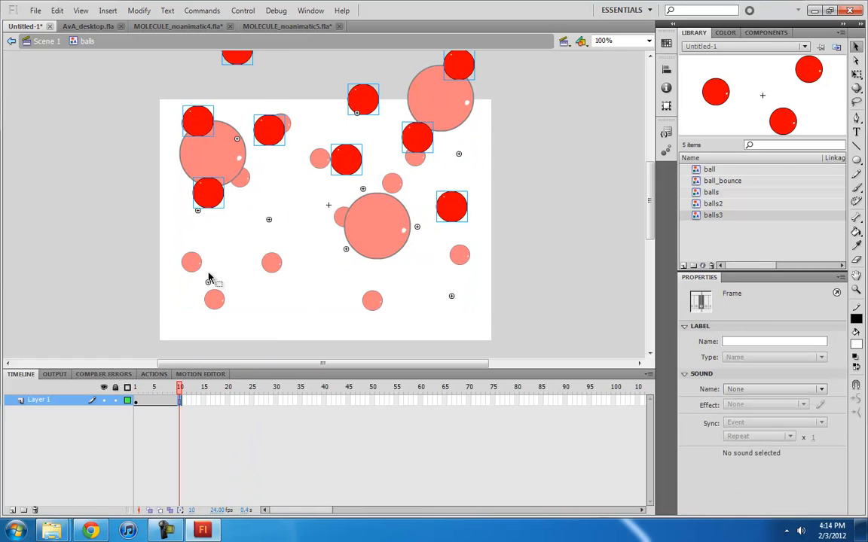
pyautogui.hotkey('ctrl', 'z')
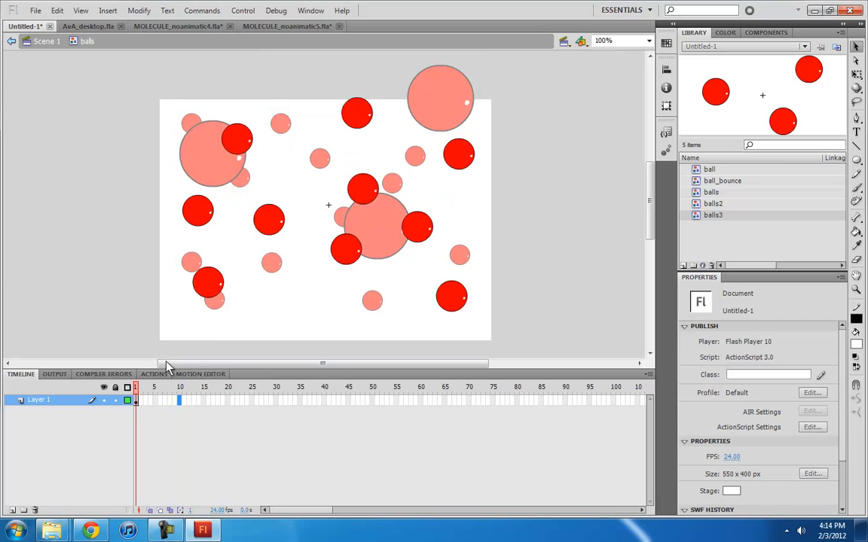
pyautogui.press('F5')
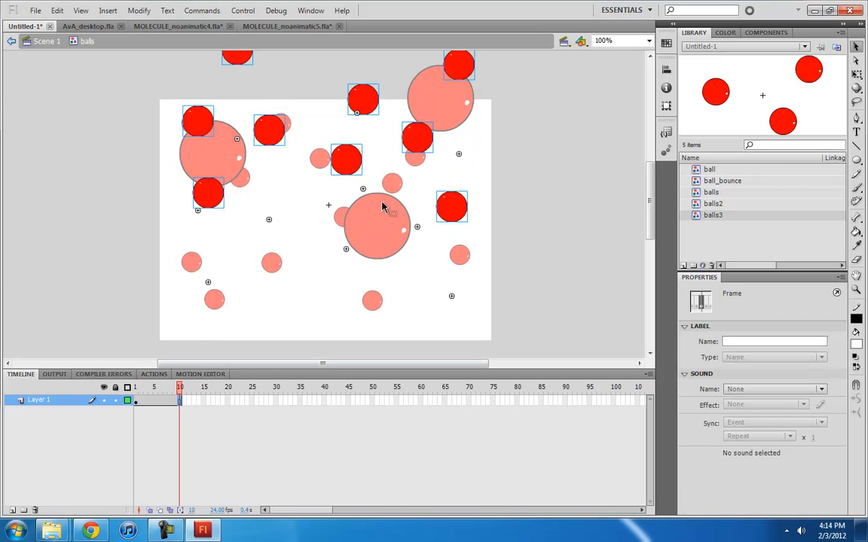
pyautogui.moveTo(194, 386); pyautogui.dragTo(137, 392)
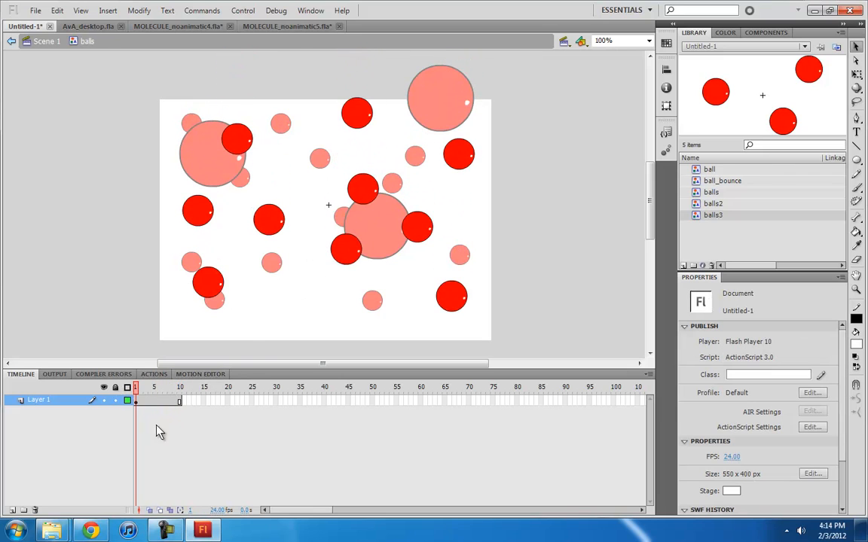
# Break apart all the ball_bounce instances inside balls and play its timeline.
pyautogui.click(364, 203)
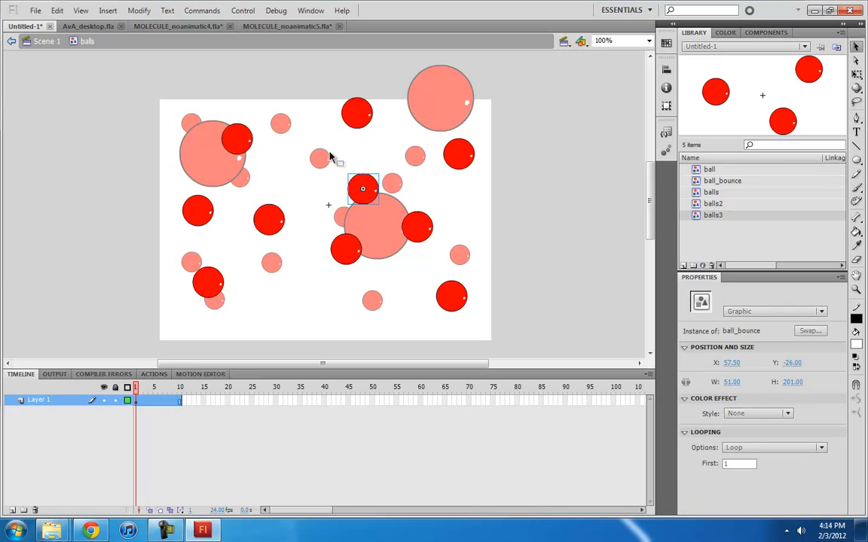
pyautogui.hotkey('ctrl', 'a')
pyautogui.rightClick(458, 151)
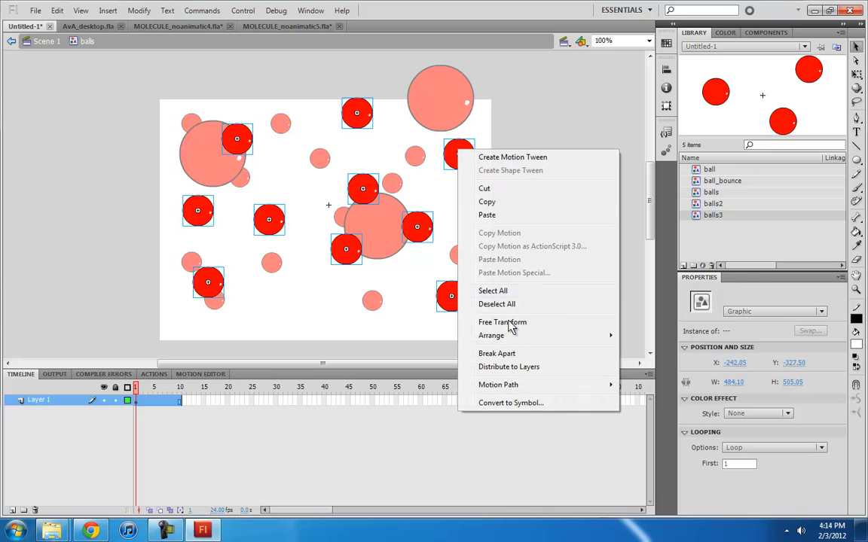
pyautogui.click(506, 357)
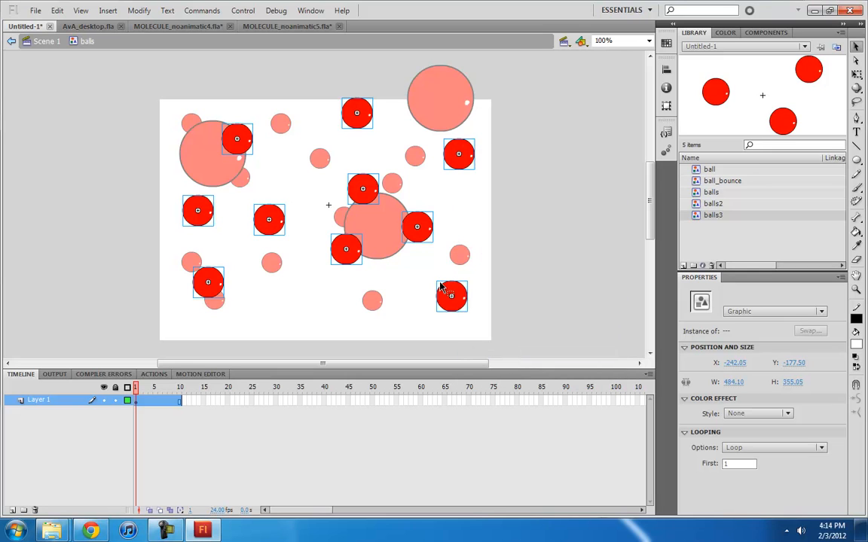
pyautogui.click(140, 404)
pyautogui.press('Return')
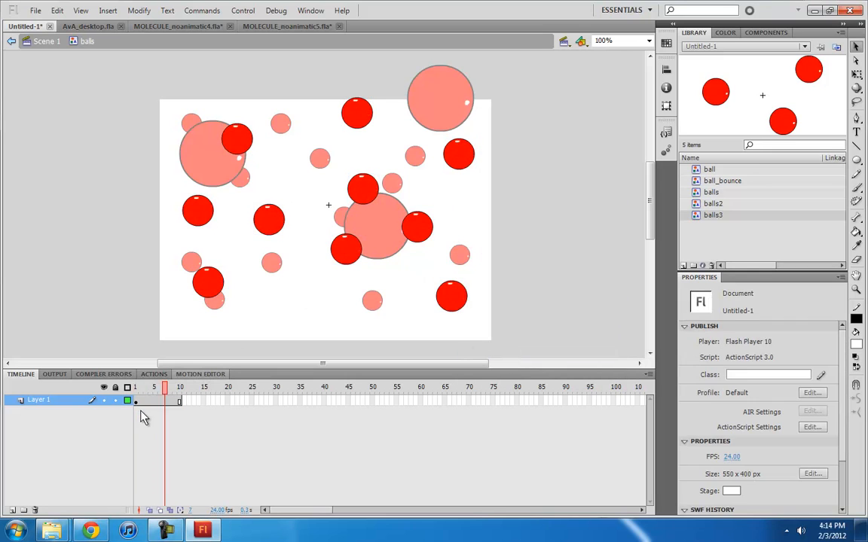
# Open the balls2 symbol from Scene 1 and extend its Layer 1 to frame 10.
pyautogui.click(46, 43)
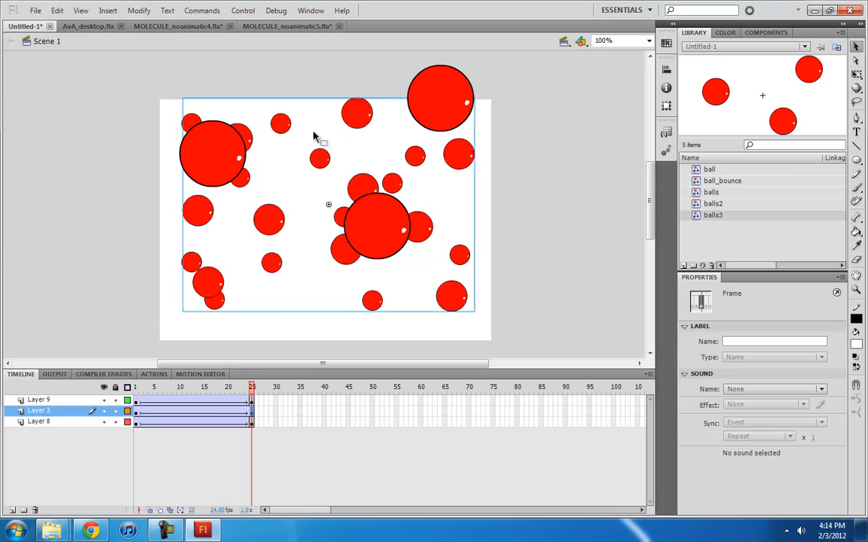
pyautogui.doubleClick(285, 123)
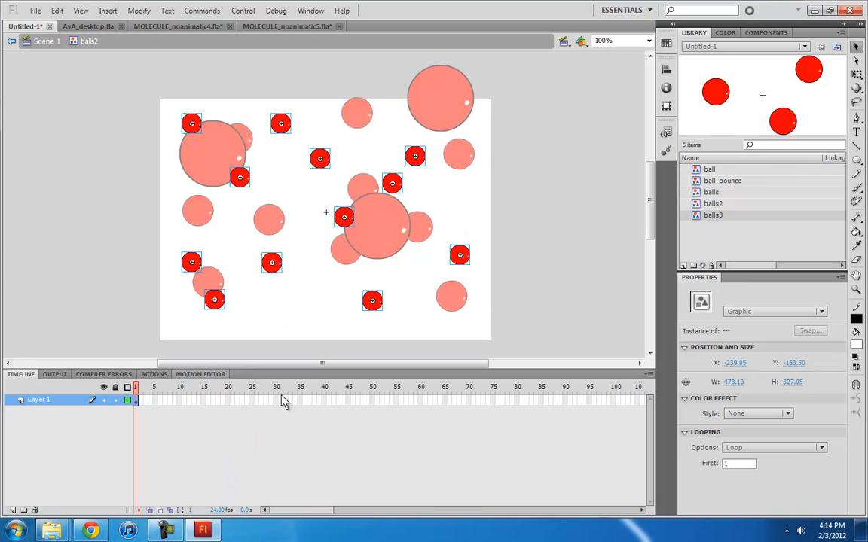
pyautogui.click(252, 191)
pyautogui.click(240, 185)
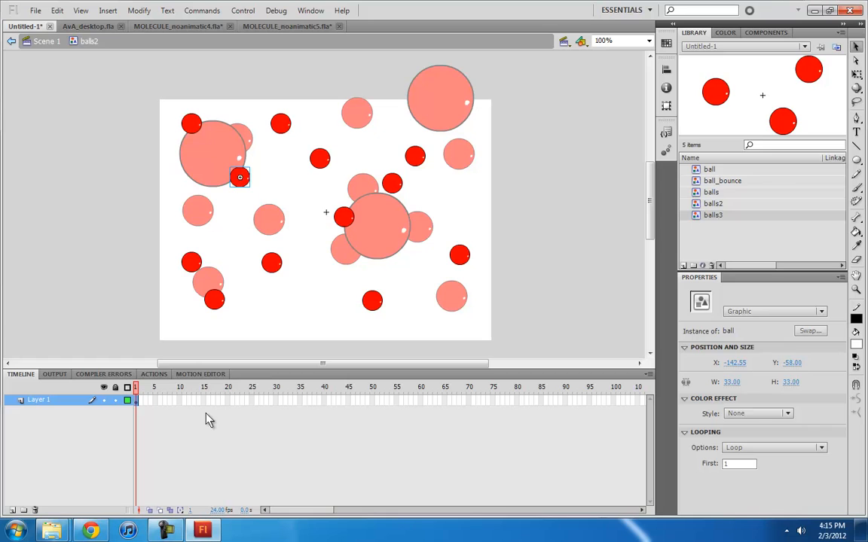
pyautogui.click(180, 401)
pyautogui.press('F6')
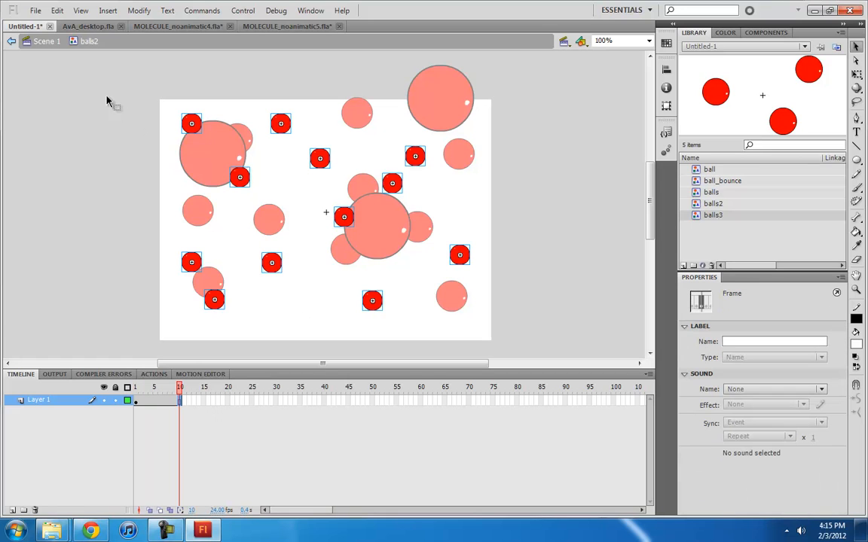
# Return to Scene 1 and play the animation repeatedly to review the highlights on all three groups of balls.
pyautogui.click(46, 41)
pyautogui.press('Return')
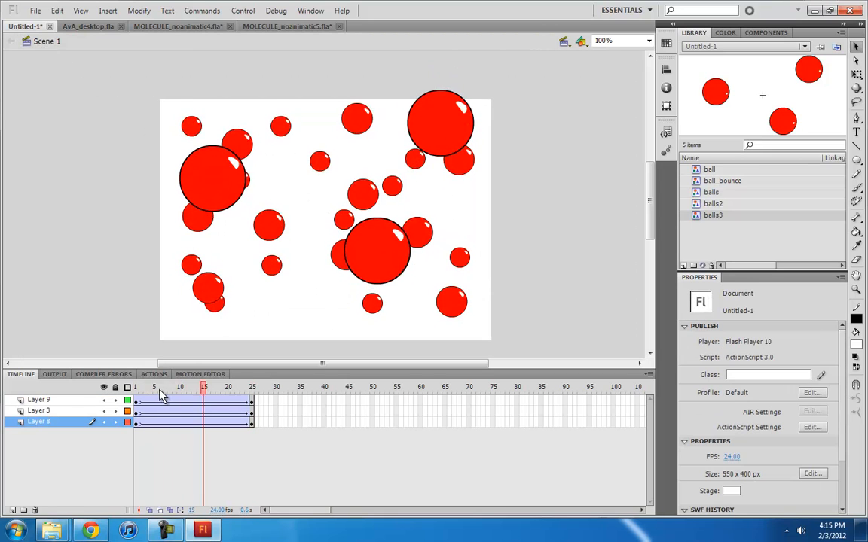
pyautogui.press('Return')
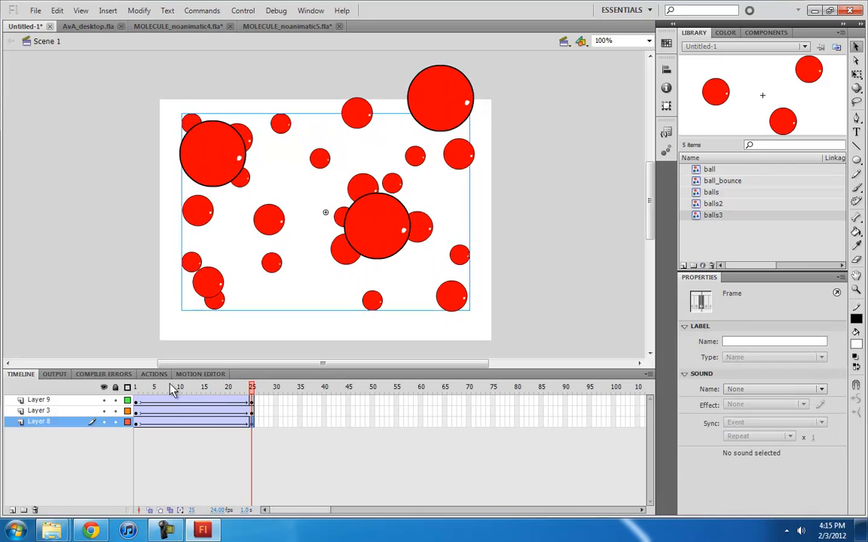
pyautogui.press('Return')
pyautogui.press('Return')
pyautogui.press('Return')
pyautogui.press('Return')
pyautogui.press('Return')
# Switch to the MOLECULE_noanimatic5.fla document and examine the floating blobs around frame 61.
pyautogui.click(287, 26)
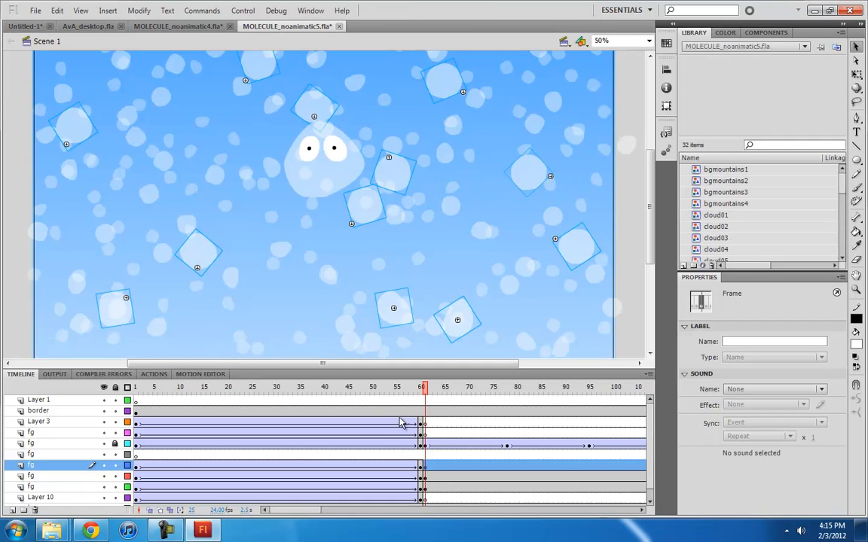
pyautogui.moveTo(429, 398)
pyautogui.mouseDown()
pyautogui.moveTo(492, 394)
pyautogui.moveTo(428, 396)
pyautogui.mouseUp()
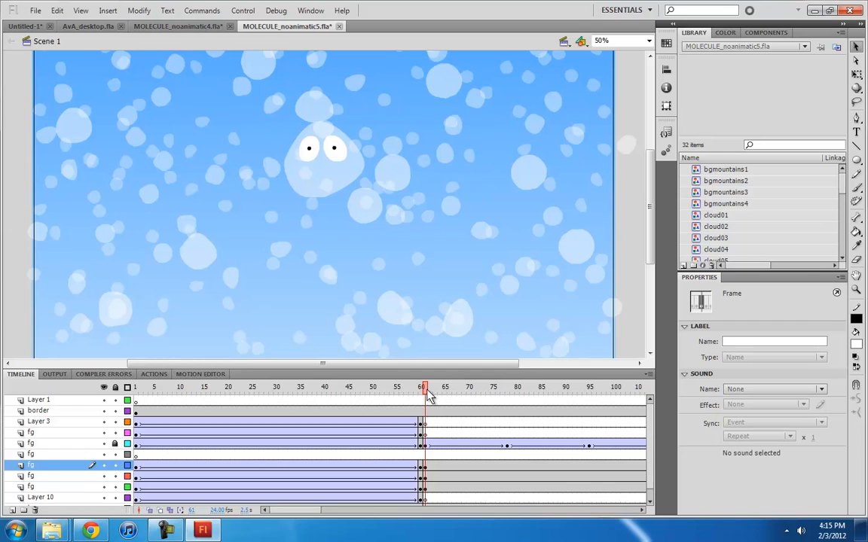
pyautogui.click(388, 302)
# Return to the Untitled-1 document, hide Layers 9, 3 and 8, and add a new layer above them.
pyautogui.click(26, 26)
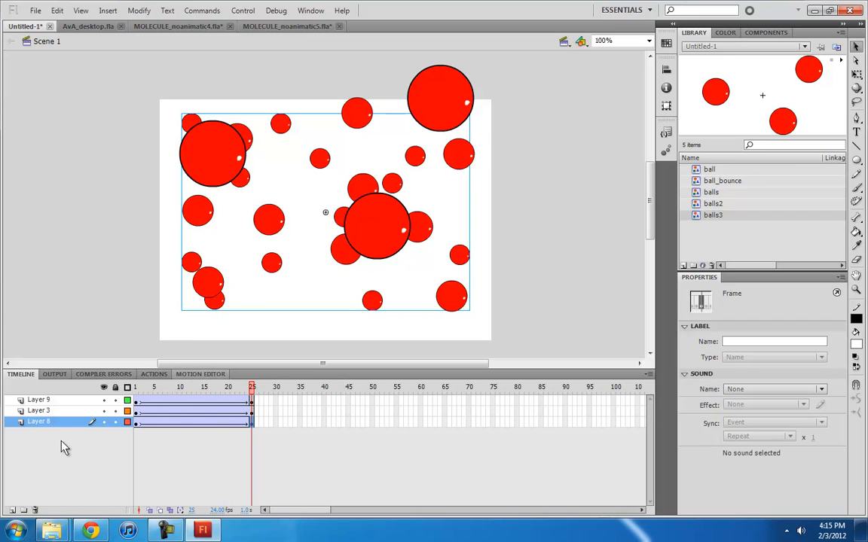
pyautogui.moveTo(104, 410); pyautogui.dragTo(52, 396)
pyautogui.click(12, 510)
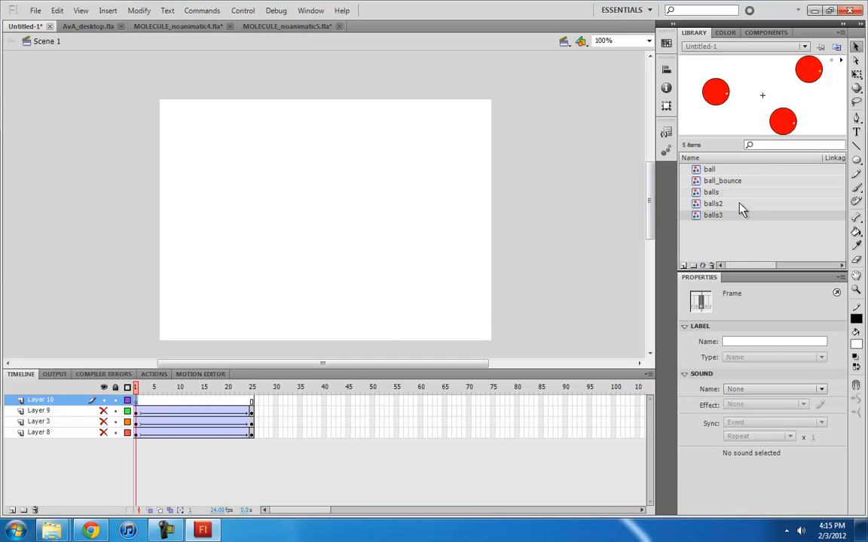
# Draw a small upright rectangle about 27 by 50 px in the right half of the stage on Layer 10.
pyautogui.click(856, 165)
pyautogui.click(761, 159)
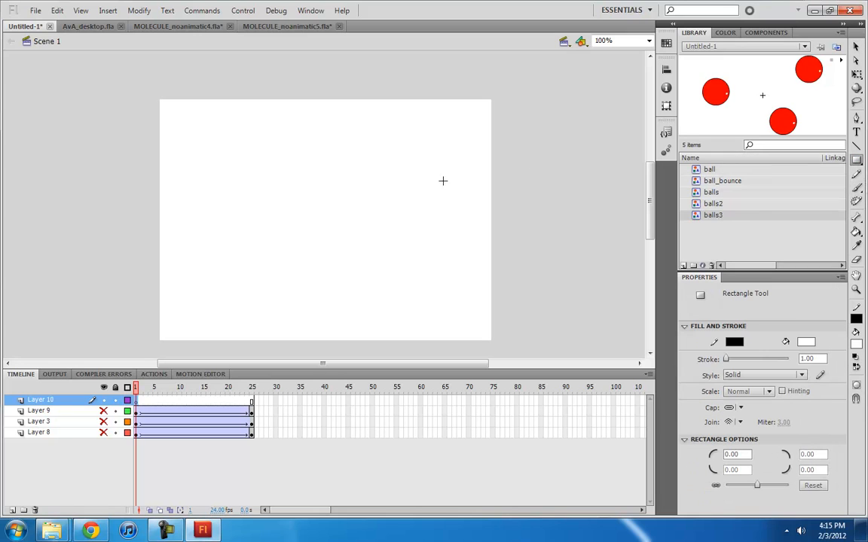
pyautogui.moveTo(439, 201); pyautogui.dragTo(442, 203)
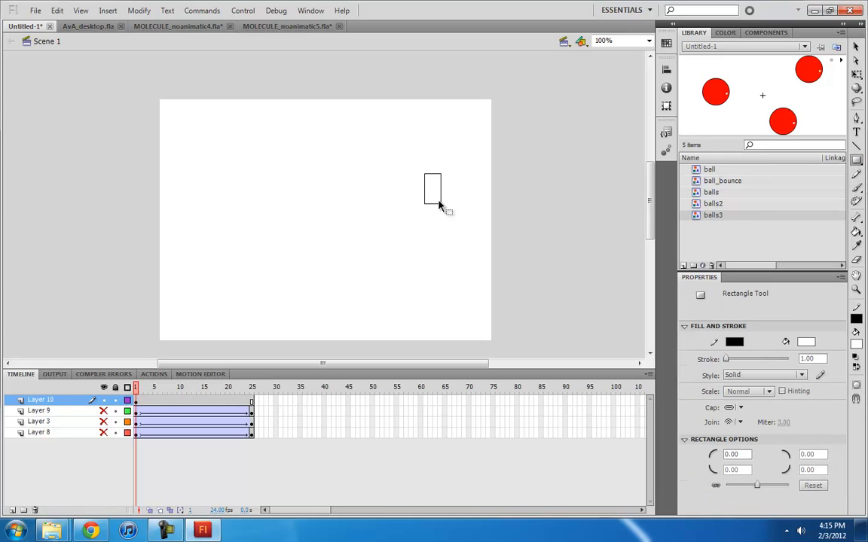
# Change the rectangle's fill colour to green.
pyautogui.press('v')
pyautogui.click(434, 191)
pyautogui.click(806, 393)
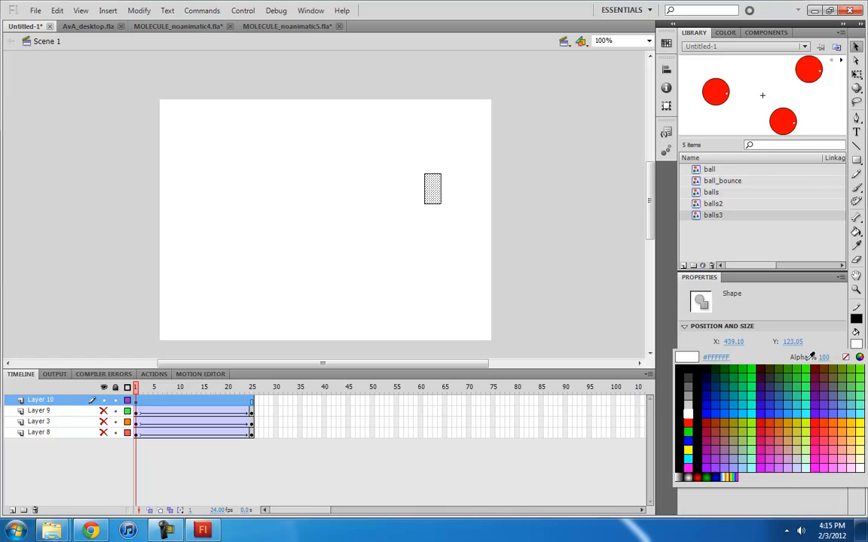
pyautogui.click(739, 386)
pyautogui.click(467, 226)
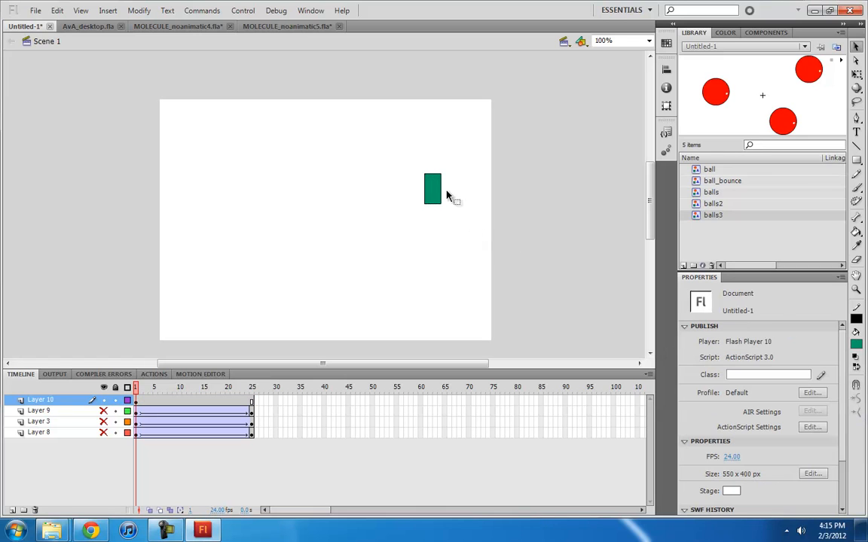
# Remove the rectangle's outline and convert its fill into a graphic symbol named green.
pyautogui.click(440, 193)
pyautogui.click(442, 197)
pyautogui.click(438, 194)
pyautogui.press('F8')
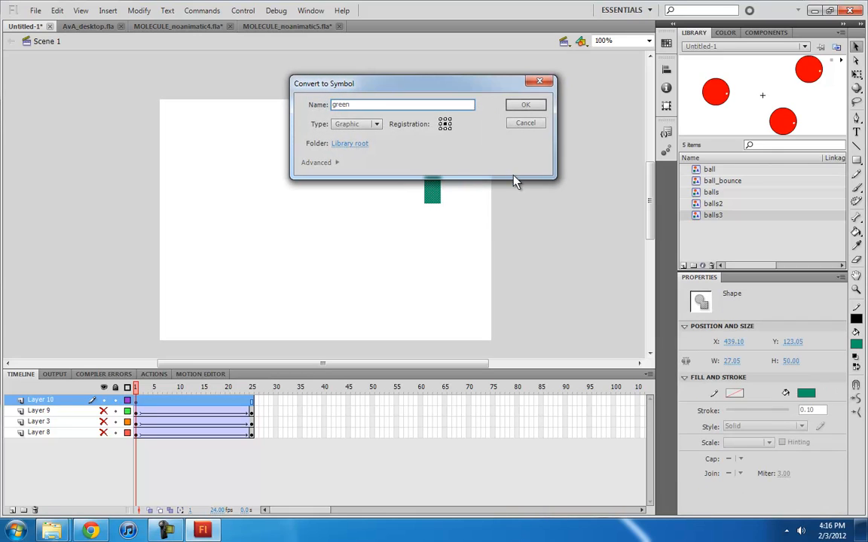
pyautogui.click(526, 105)
# Inside the green symbol, add a keyframe at frame 2, brush a bulge along the right edge with a larger brush, and curve the left edge inward.
pyautogui.doubleClick(434, 188)
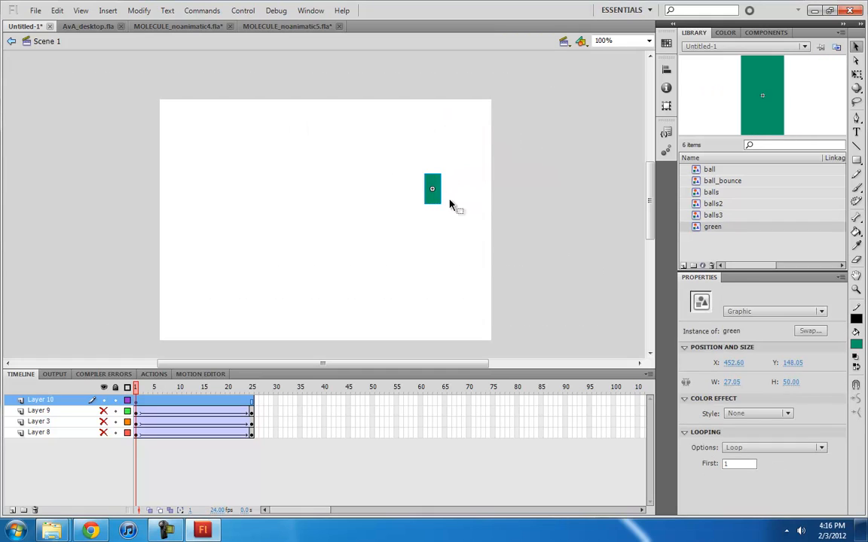
pyautogui.hotkey('ctrl', '=')
pyautogui.hotkey('ctrl', '=')
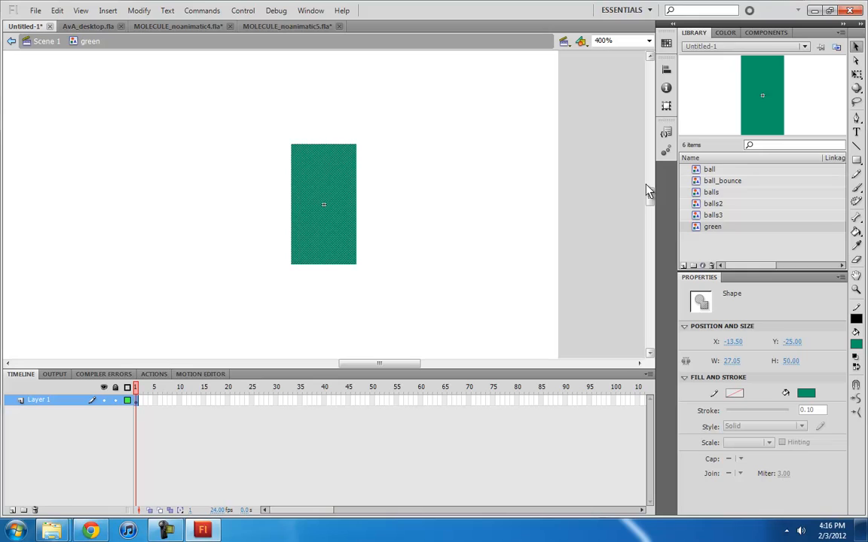
pyautogui.press('F6')
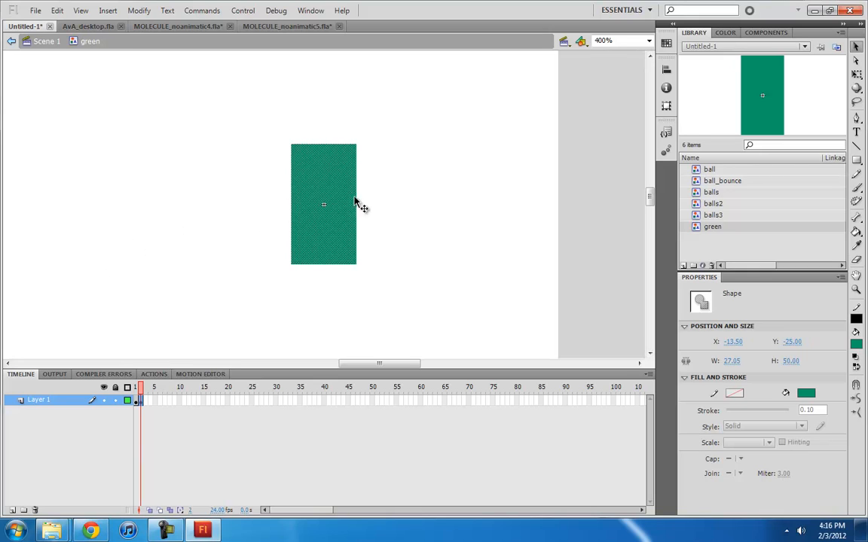
pyautogui.press('b')
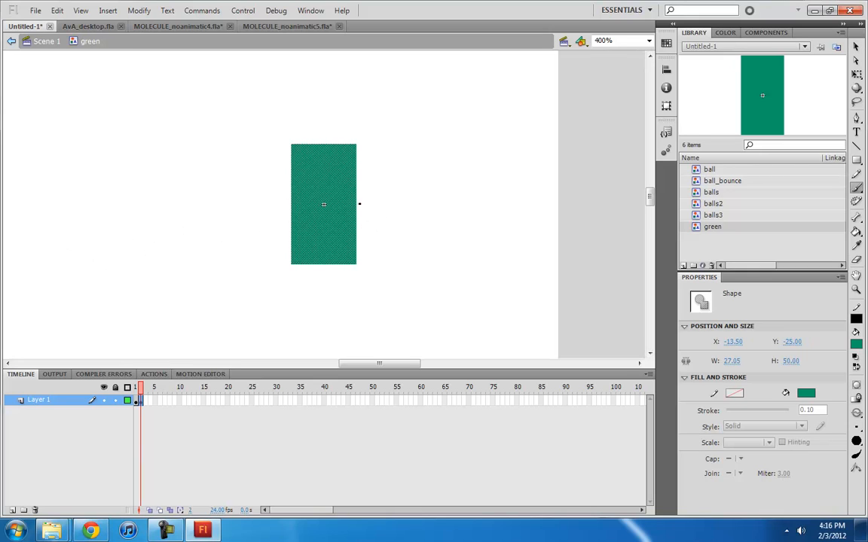
pyautogui.click(856, 426)
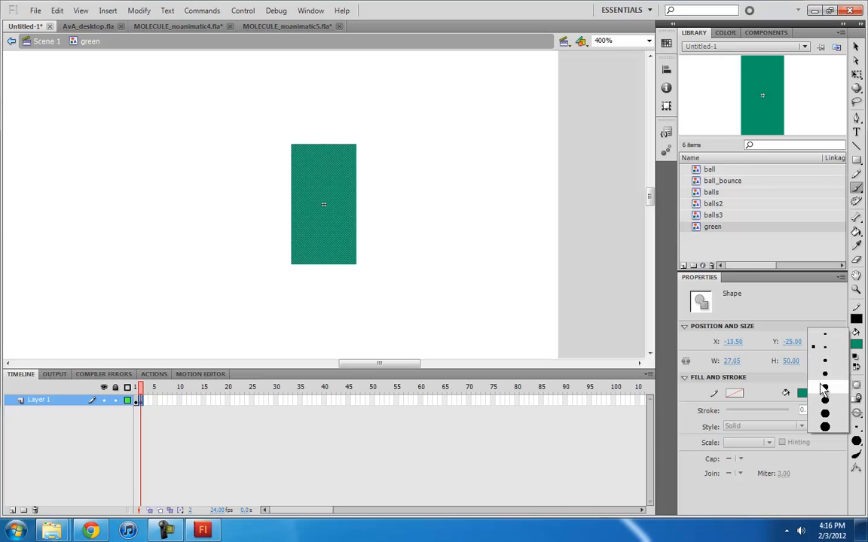
pyautogui.click(822, 387)
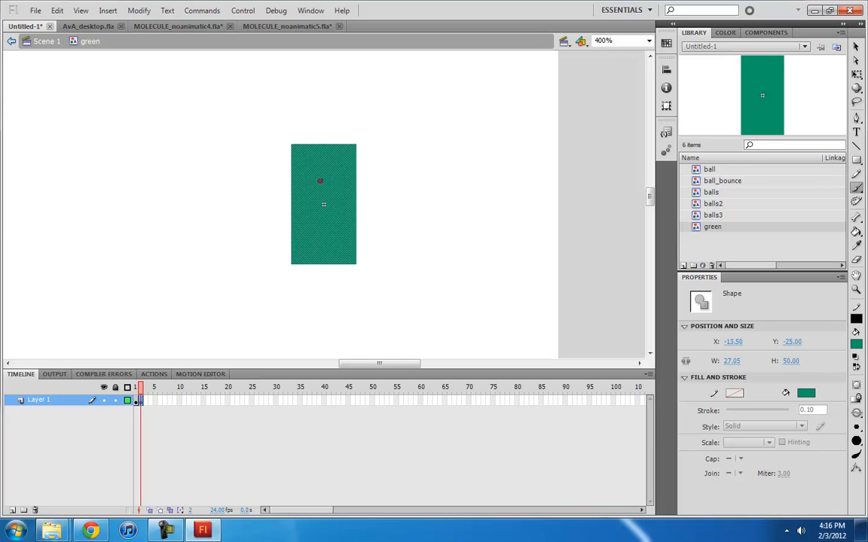
pyautogui.moveTo(355, 173); pyautogui.dragTo(356, 259)
pyautogui.press('v')
pyautogui.moveTo(291, 196); pyautogui.dragTo(299, 195)
# Add a keyframe at frame 3 and reshape the green shape by lowering its upper-left corner, raising its upper-right corner and adjusting its right edge.
pyautogui.press('F6')
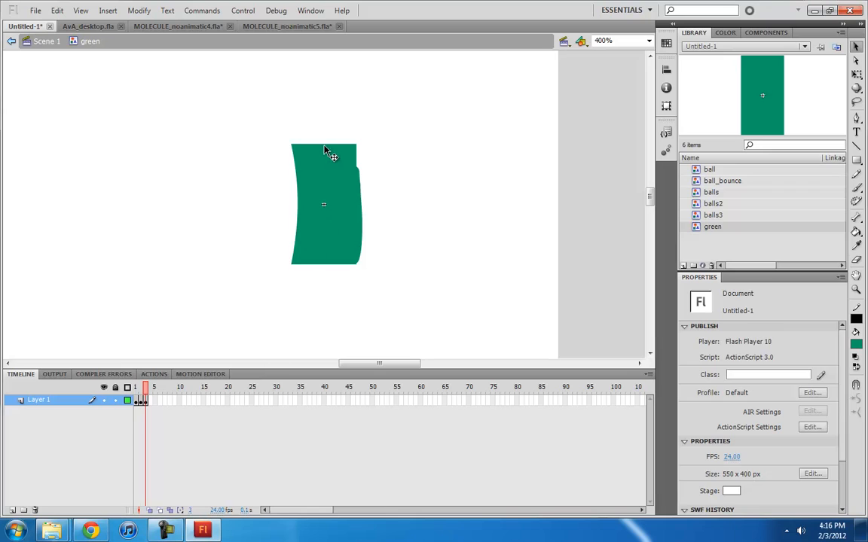
pyautogui.click(314, 133)
pyautogui.moveTo(291, 145); pyautogui.dragTo(296, 152)
pyautogui.moveTo(354, 145); pyautogui.dragTo(351, 138)
pyautogui.moveTo(360, 190); pyautogui.dragTo(363, 189)
# Add a keyframe at frame 4 and reshape the green shape's bottom, left and top edges, arching the top upward.
pyautogui.press('F6')
pyautogui.moveTo(327, 265); pyautogui.dragTo(327, 262)
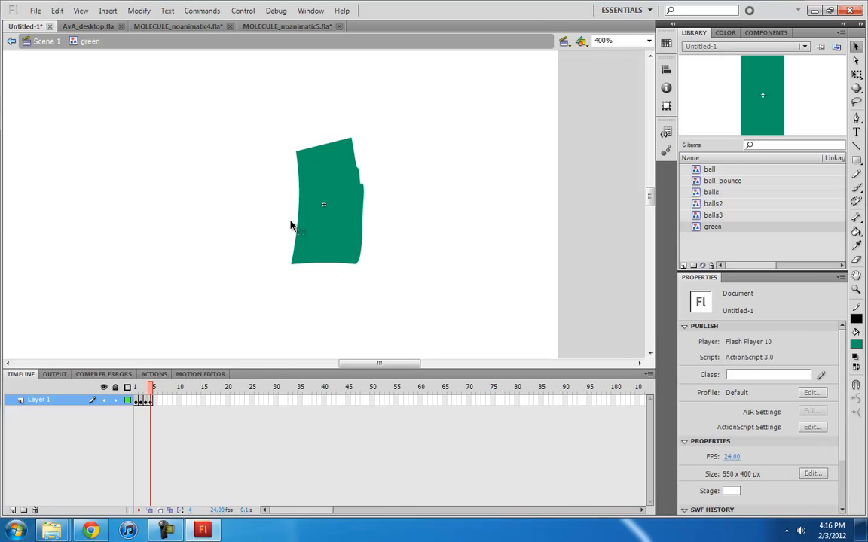
pyautogui.moveTo(298, 220); pyautogui.dragTo(292, 219)
pyautogui.moveTo(329, 143); pyautogui.dragTo(332, 136)
# Add a keyframe at frame 5, pull the green shape's upper-left corner outward, and adjust the notch on its right edge.
pyautogui.press('F6')
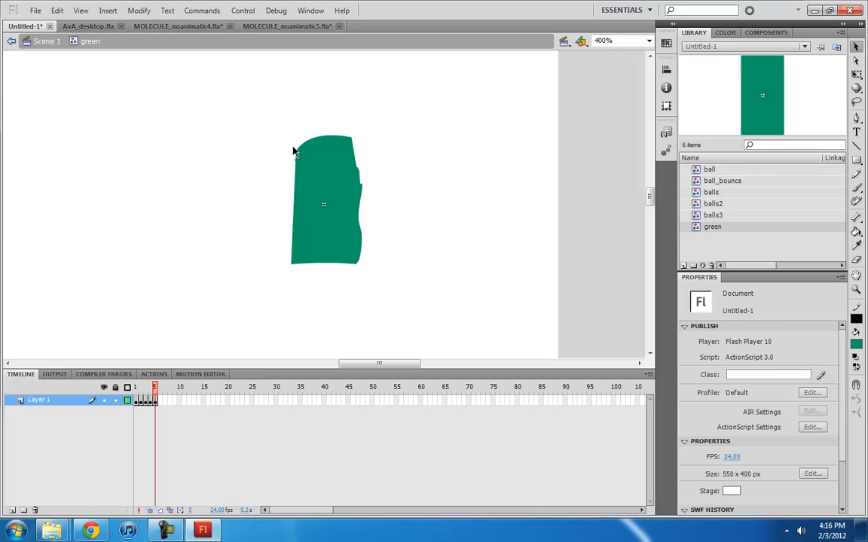
pyautogui.moveTo(293, 151); pyautogui.dragTo(291, 143)
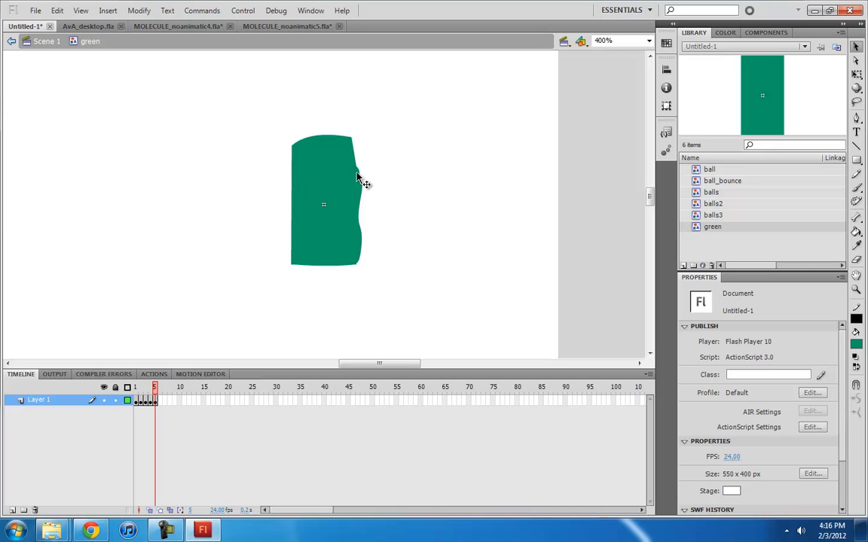
pyautogui.moveTo(357, 169); pyautogui.dragTo(352, 167)
# Add a keyframe at frame 6, pull the green shape's upper-left corner outward, and bulge its left and top edges.
pyautogui.press('F6')
pyautogui.moveTo(292, 145); pyautogui.dragTo(284, 147)
pyautogui.moveTo(289, 198); pyautogui.dragTo(280, 194)
pyautogui.moveTo(319, 136); pyautogui.dragTo(317, 129)
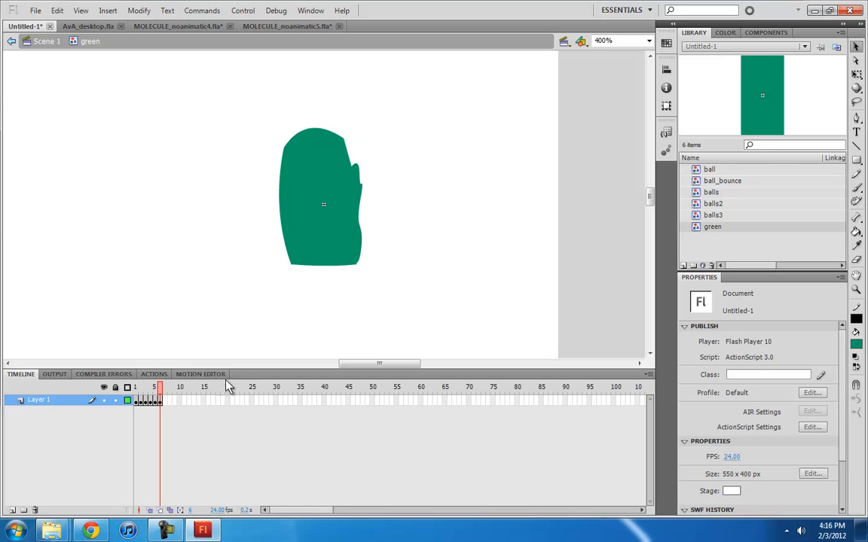
# Play the green shape animation and remove all six frames from Layer 1 of the green symbol.
pyautogui.press('Return')
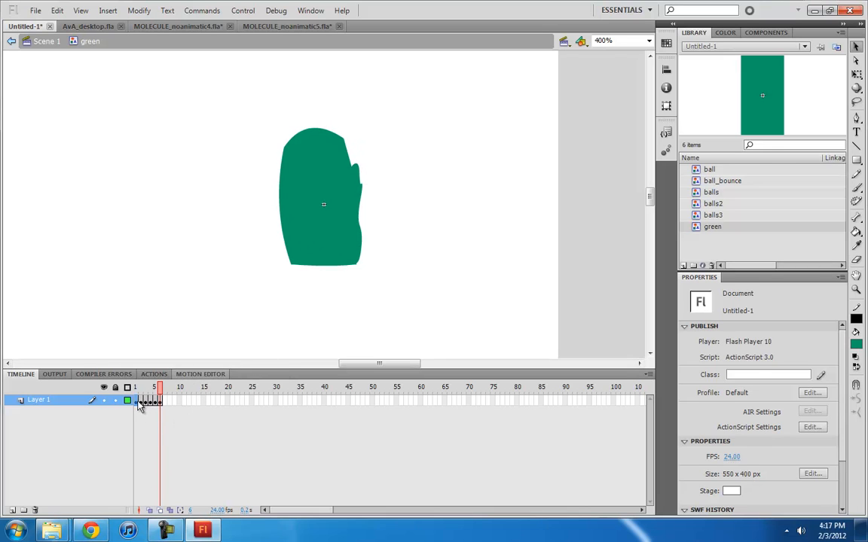
pyautogui.moveTo(137, 402); pyautogui.dragTo(161, 403)
pyautogui.rightClick(140, 403)
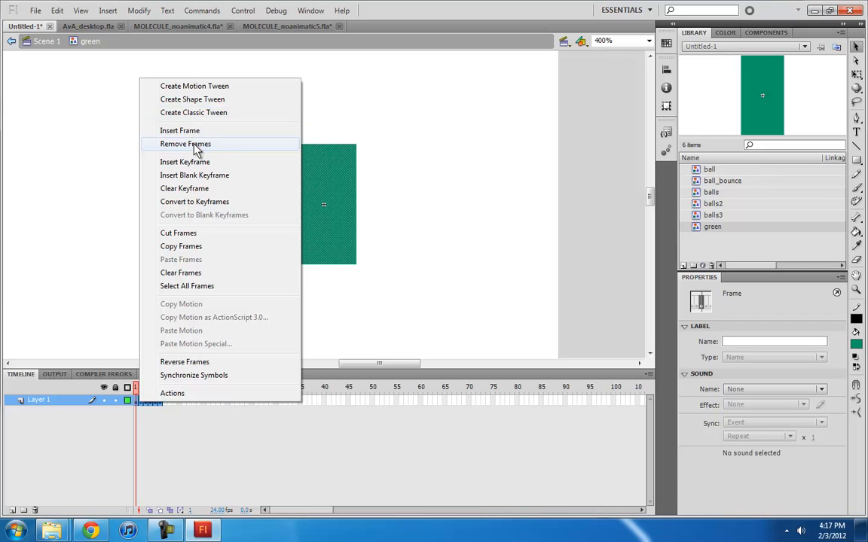
pyautogui.click(195, 144)
pyautogui.click(138, 401)
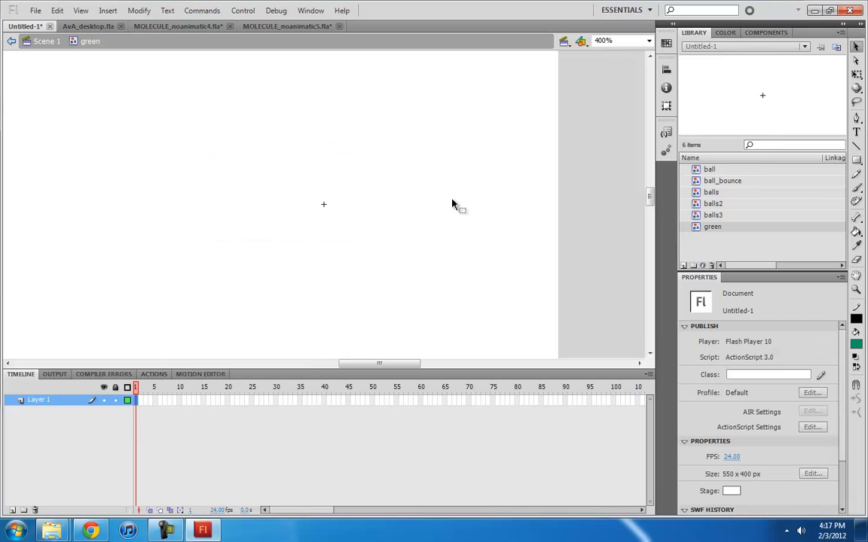
pyautogui.click(857, 189)
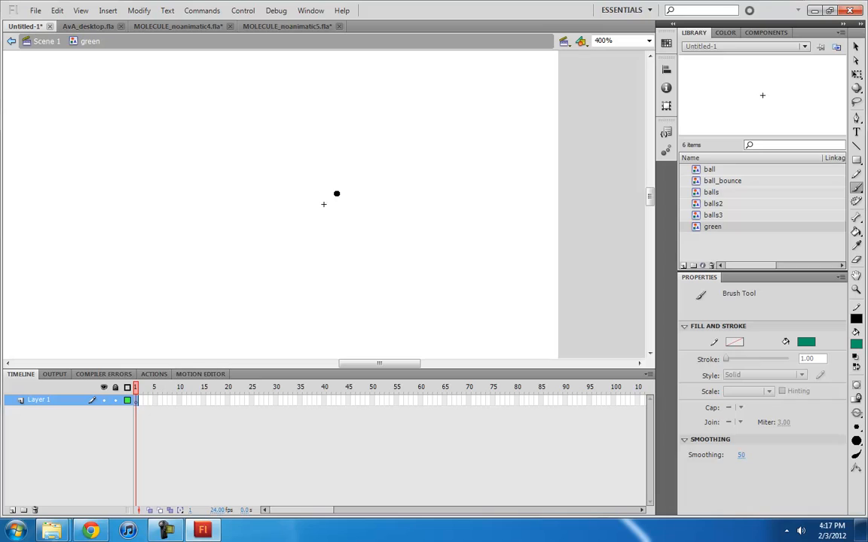
pyautogui.moveTo(338, 160)
pyautogui.mouseDown()
pyautogui.moveTo(324, 202)
pyautogui.moveTo(328, 186)
pyautogui.moveTo(350, 195)
pyautogui.moveTo(313, 260)
pyautogui.moveTo(326, 172)
pyautogui.moveTo(337, 165)
pyautogui.moveTo(318, 151)
pyautogui.mouseUp()
pyautogui.hotkey('ctrl', 'z')
# Draw a curved teardrop outline with the Pencil tool on frame 1 and varied versions on blank keyframes through frame 5.
pyautogui.click(857, 174)
pyautogui.press('F7')
pyautogui.press('F7')
pyautogui.moveTo(334, 134)
pyautogui.mouseDown()
pyautogui.moveTo(321, 210)
pyautogui.moveTo(324, 131)
pyautogui.moveTo(333, 161)
pyautogui.moveTo(336, 135)
pyautogui.mouseUp()
pyautogui.press('F7')
pyautogui.press('F7')
pyautogui.moveTo(344, 155)
pyautogui.mouseDown()
pyautogui.moveTo(306, 147)
pyautogui.moveTo(342, 150)
pyautogui.moveTo(358, 190)
pyautogui.moveTo(341, 152)
pyautogui.mouseUp()
pyautogui.hotkey('ctrl', 'z')
pyautogui.click(137, 401)
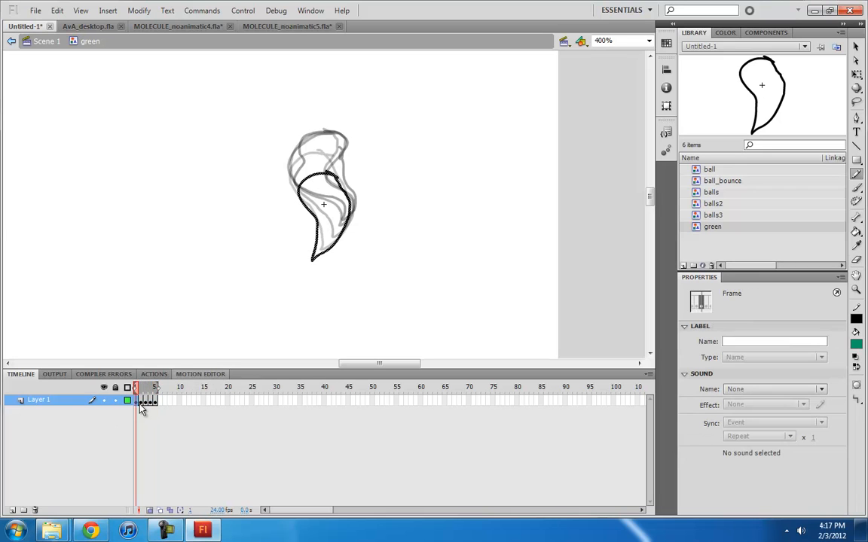
# Extend the sequence to frame 8 with blank keyframes and pencil outlines, ending on the same teardrop as frame 1.
pyautogui.click(160, 401)
pyautogui.press('F7')
pyautogui.moveTo(139, 401)
pyautogui.mouseDown()
pyautogui.moveTo(165, 402)
pyautogui.moveTo(155, 387)
pyautogui.mouseUp()
pyautogui.moveTo(342, 156)
pyautogui.mouseDown()
pyautogui.moveTo(355, 185)
pyautogui.moveTo(340, 152)
pyautogui.moveTo(311, 158)
pyautogui.moveTo(338, 164)
pyautogui.mouseUp()
pyautogui.click(160, 402)
pyautogui.press('F5')
pyautogui.click(165, 403)
pyautogui.press('F7')
pyautogui.click(169, 402)
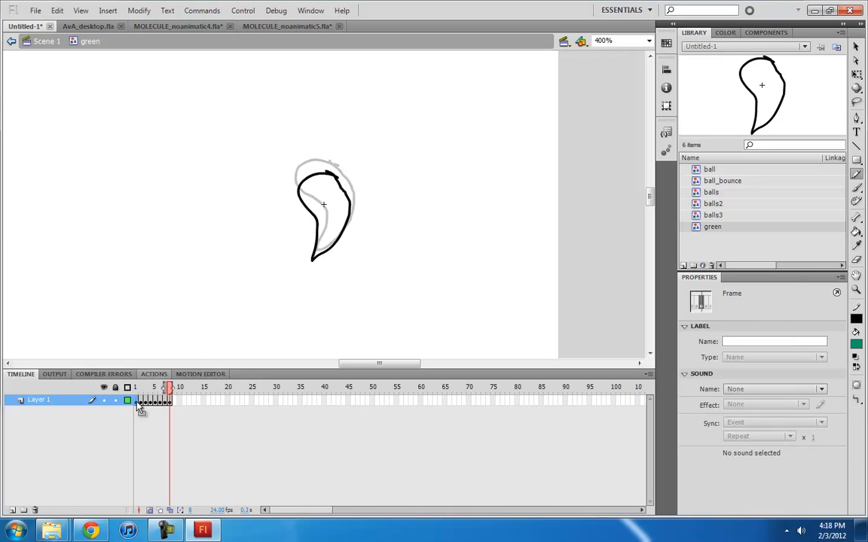
# Insert an in-between keyframe with its own pencil outline to make nine frames, and play the animation.
pyautogui.moveTo(138, 387)
pyautogui.mouseDown()
pyautogui.moveTo(172, 402)
pyautogui.moveTo(160, 389)
pyautogui.mouseUp()
pyautogui.click(156, 403)
pyautogui.press('F7')
pyautogui.click(152, 402)
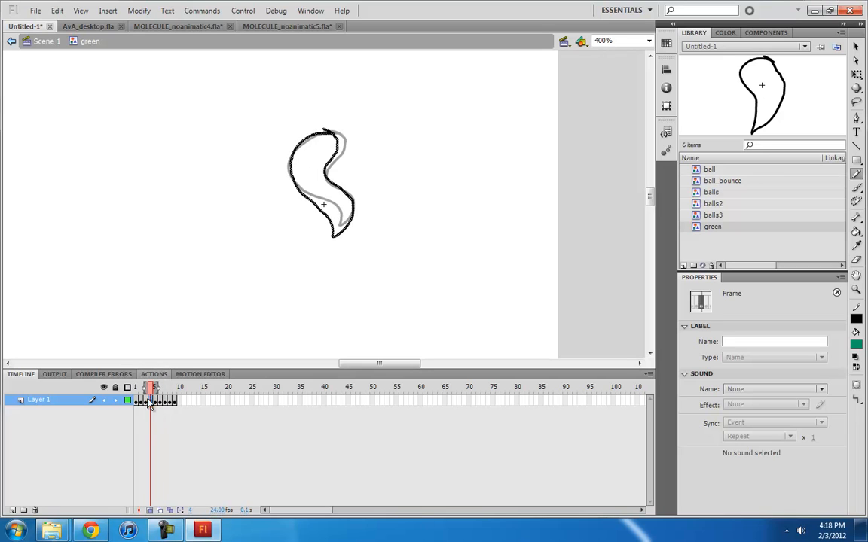
pyautogui.click(150, 403)
pyautogui.press('F7')
pyautogui.moveTo(330, 140)
pyautogui.mouseDown()
pyautogui.moveTo(328, 235)
pyautogui.moveTo(328, 148)
pyautogui.mouseUp()
pyautogui.press('v')
pyautogui.press('Return')
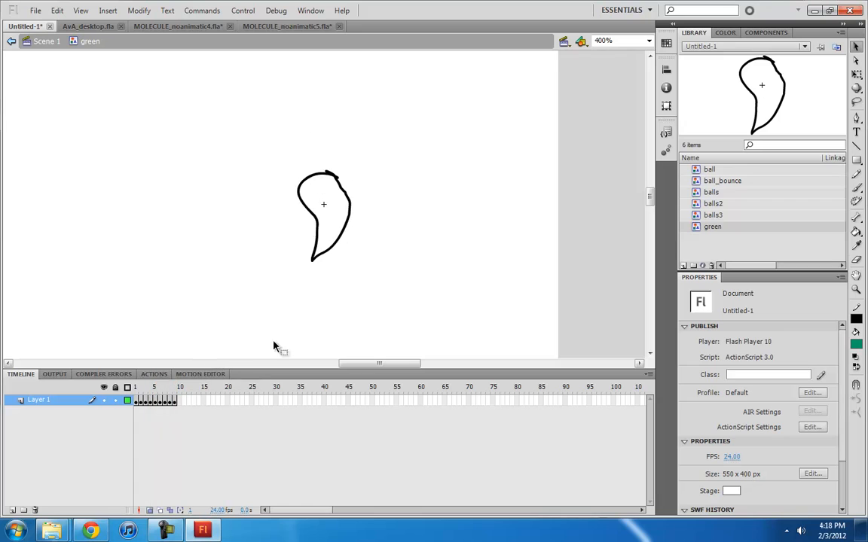
pyautogui.click(137, 401)
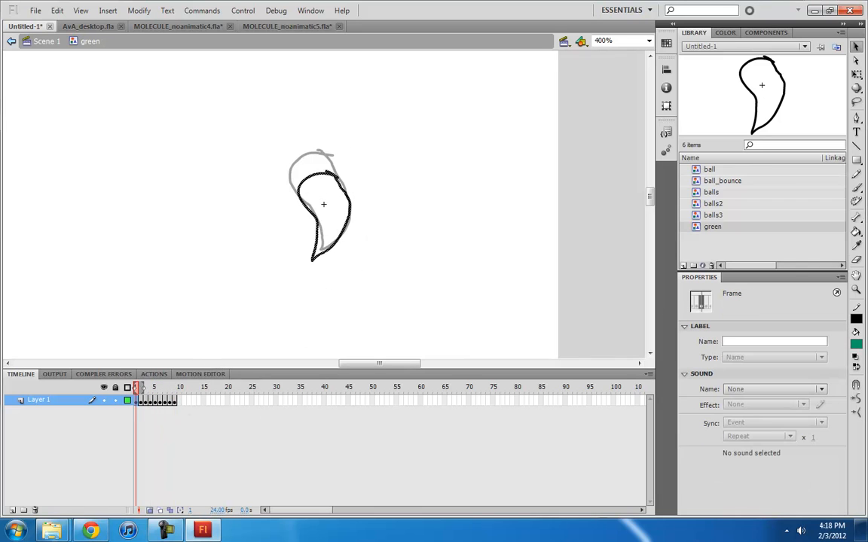
# Fill the teardrop outline on each frame from 1 to 9 with green using the Paint Bucket tool.
pyautogui.click(856, 232)
pyautogui.click(328, 194)
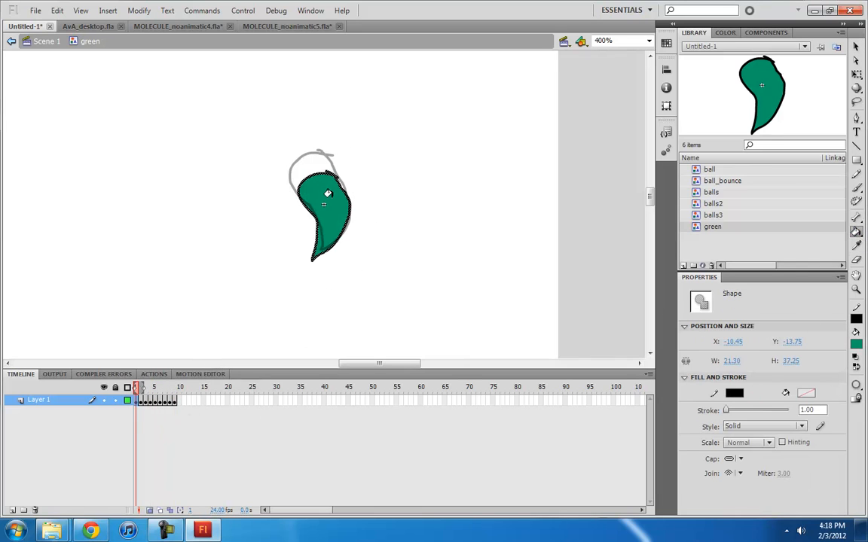
pyautogui.press('.')
pyautogui.press('.')
pyautogui.press('.')
pyautogui.press('.')
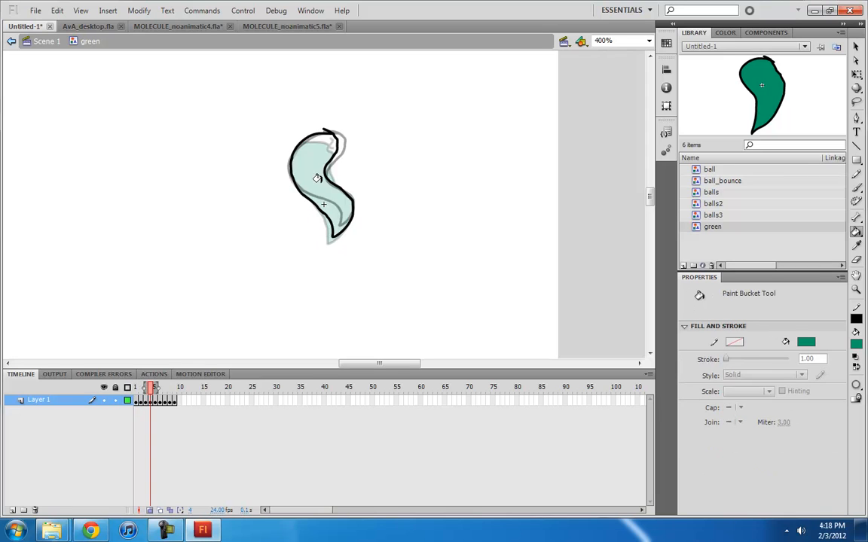
pyautogui.press('.')
pyautogui.press('.')
pyautogui.click(332, 213)
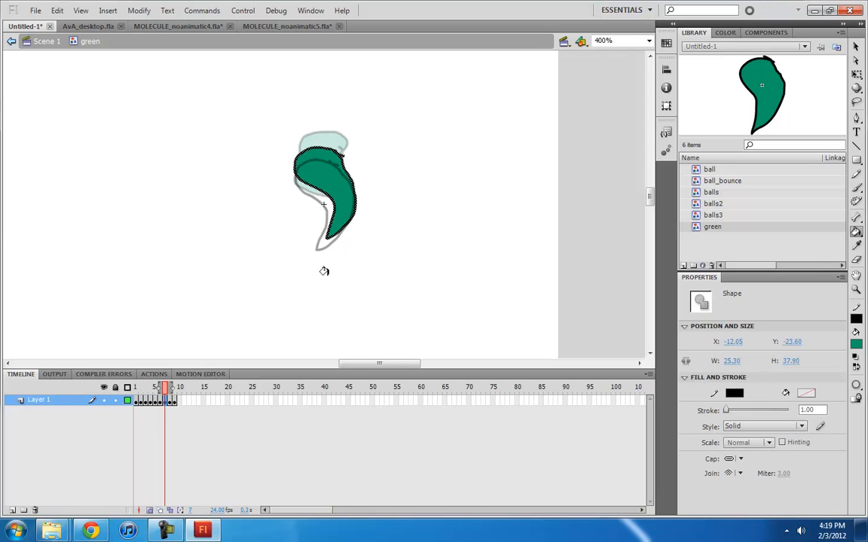
pyautogui.press('.')
pyautogui.press('.')
pyautogui.click(323, 215)
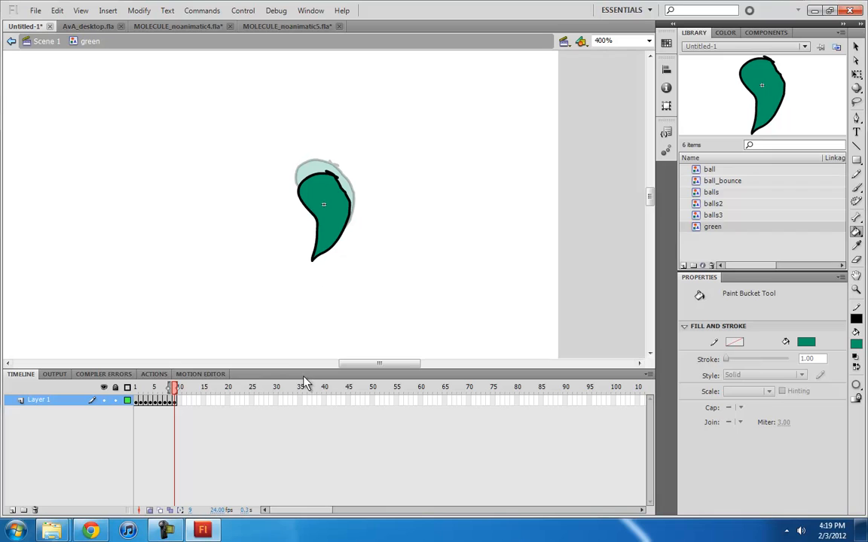
# Remove the black stroke from the drawings on all nine frames at once with Edit Multiple Frames, and play the animation.
pyautogui.click(171, 511)
pyautogui.moveTo(167, 387); pyautogui.dragTo(104, 388)
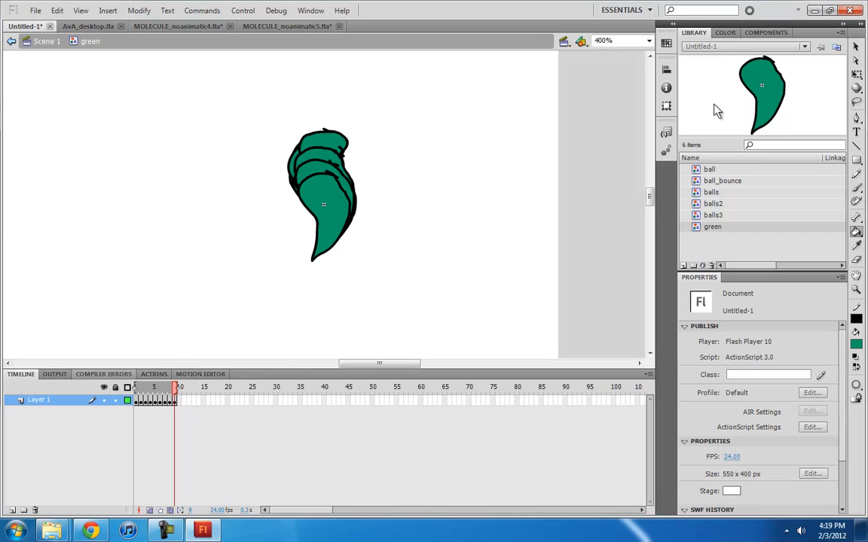
pyautogui.click(857, 50)
pyautogui.moveTo(226, 115); pyautogui.dragTo(406, 299)
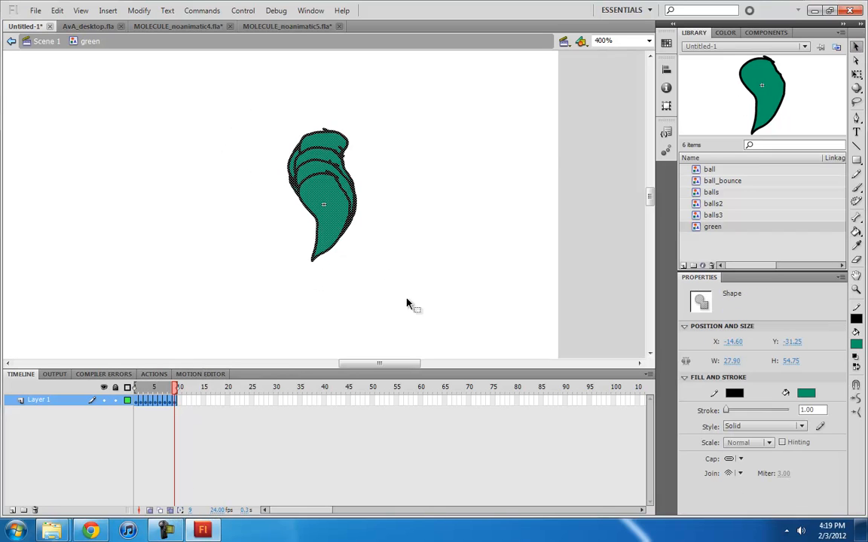
pyautogui.click(855, 318)
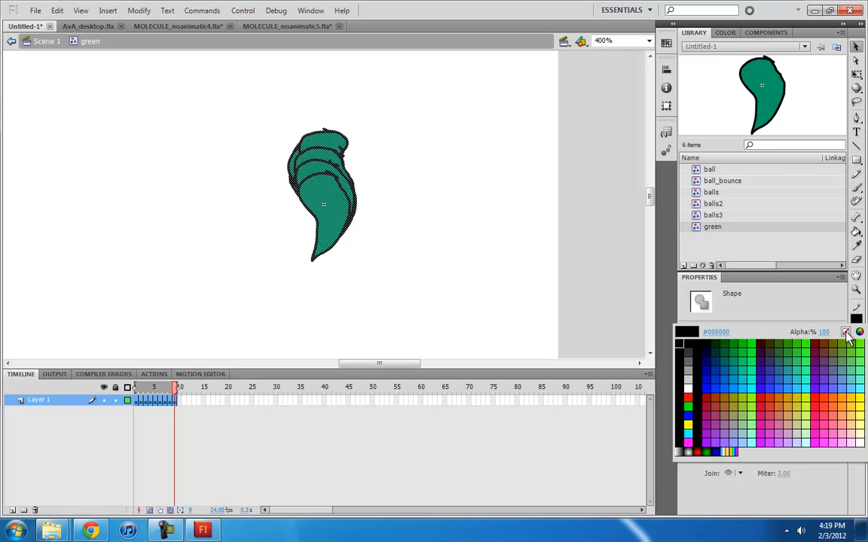
pyautogui.click(845, 332)
pyautogui.click(137, 401)
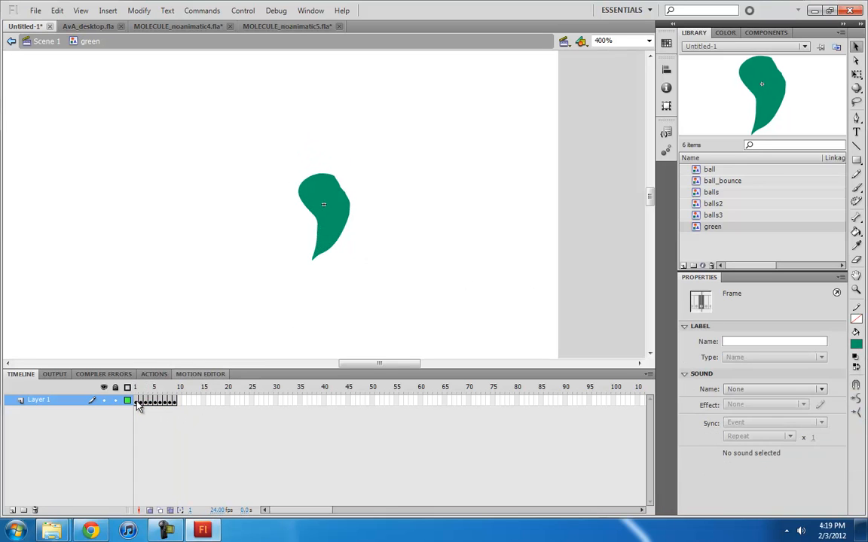
pyautogui.press('Return')
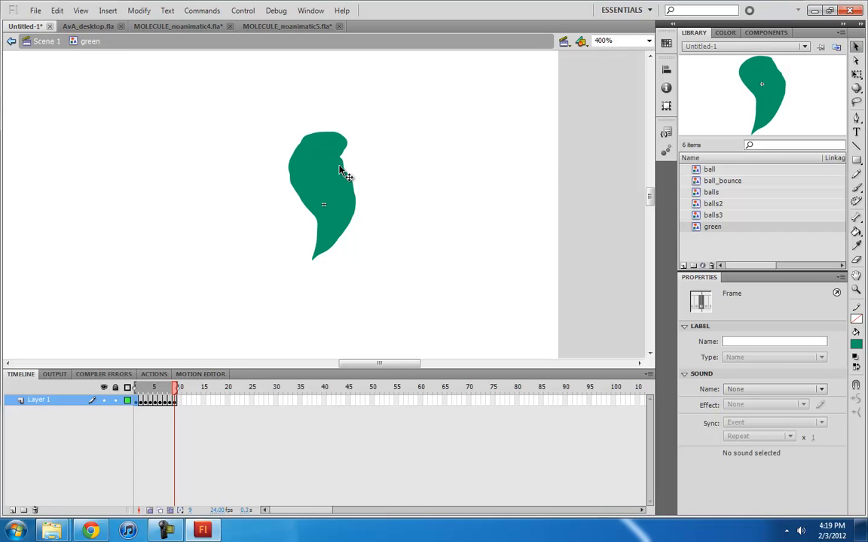
# Return to Scene 1, select the green instance on Layer 10, and view the stage at 100%.
pyautogui.click(45, 41)
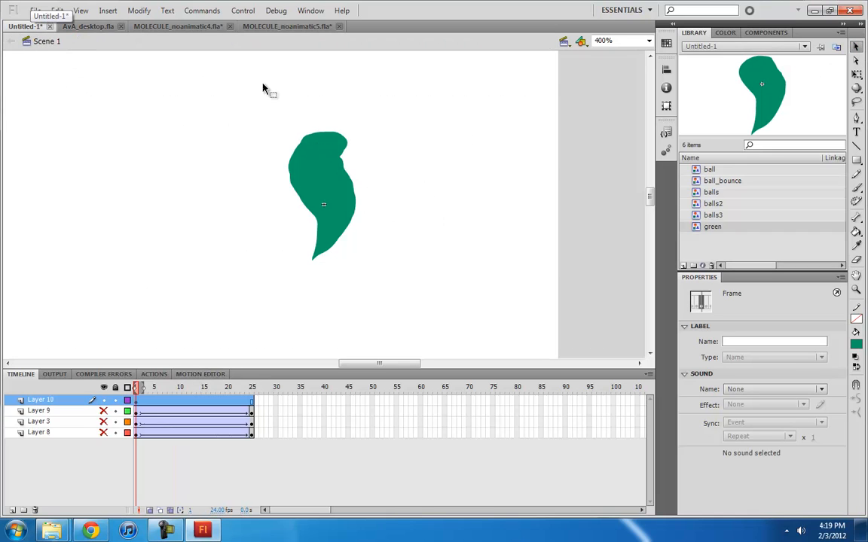
pyautogui.click(361, 214)
pyautogui.click(333, 210)
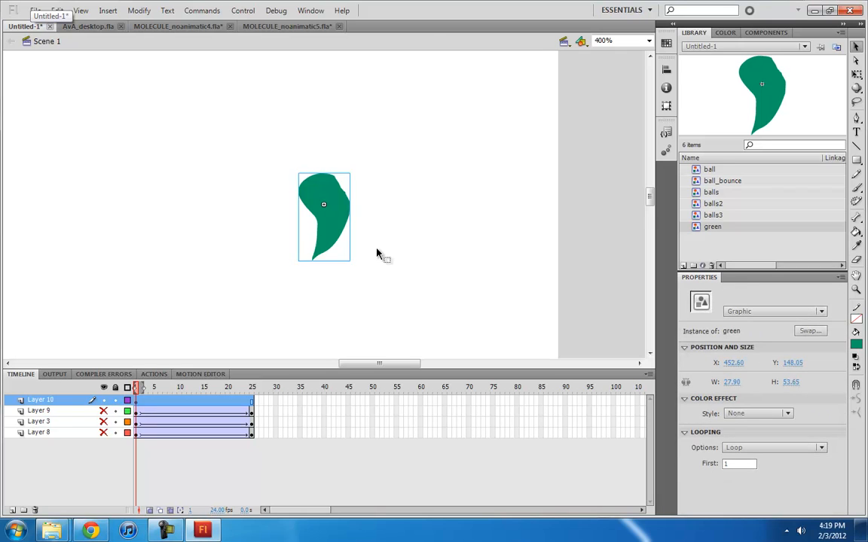
pyautogui.hotkey('ctrl', '1')
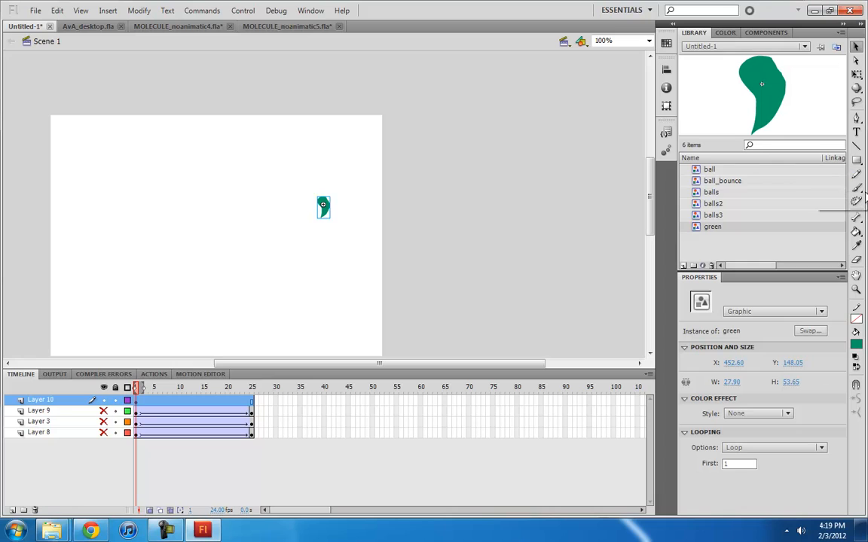
# Activate the Spray Brush tool and assign the green symbol as the shape it sprays.
pyautogui.moveTo(862, 190); pyautogui.dragTo(778, 205)
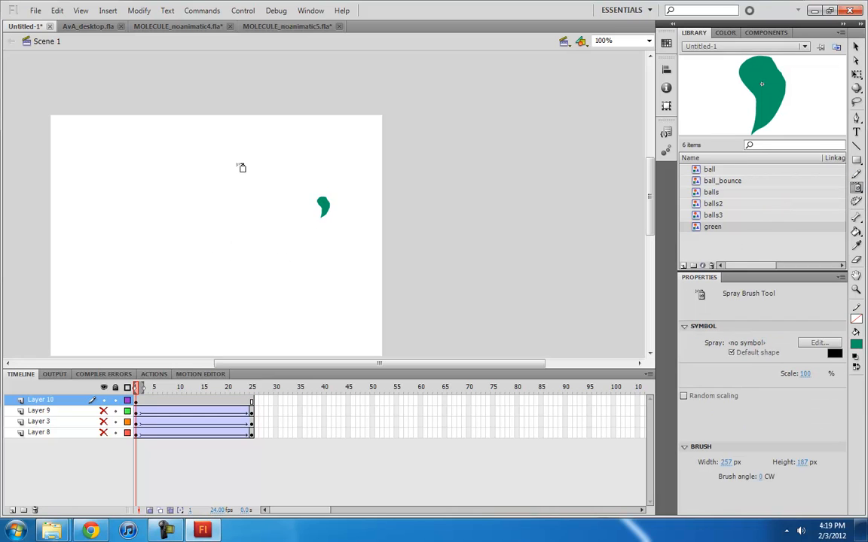
pyautogui.hotkey('ctrl', 'z')
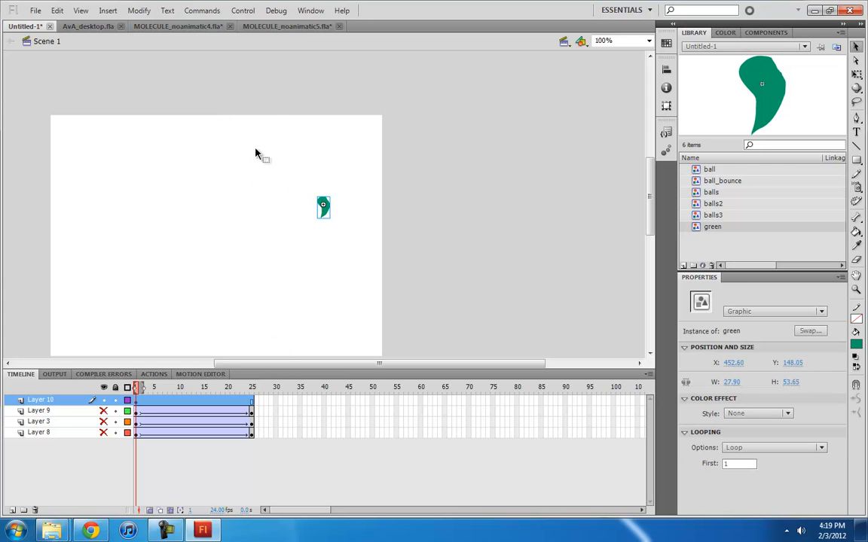
pyautogui.press('b')
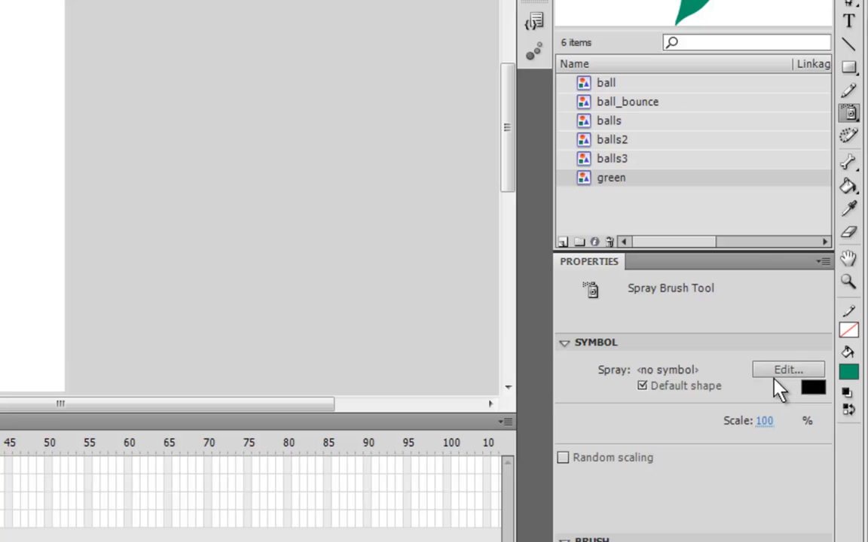
pyautogui.click(813, 344)
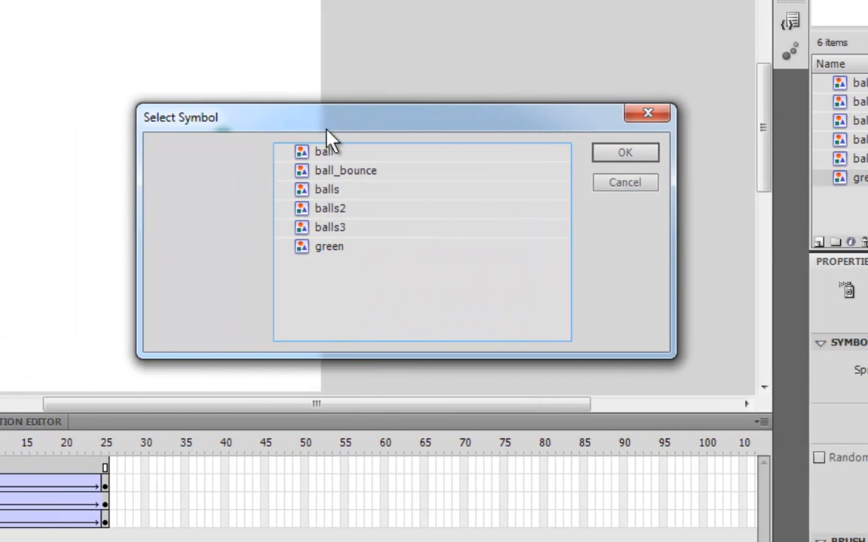
pyautogui.moveTo(71, 128)
pyautogui.mouseDown()
pyautogui.moveTo(187, 148)
pyautogui.moveTo(229, 234)
pyautogui.mouseUp()
pyautogui.click(444, 266)
pyautogui.click(738, 172)
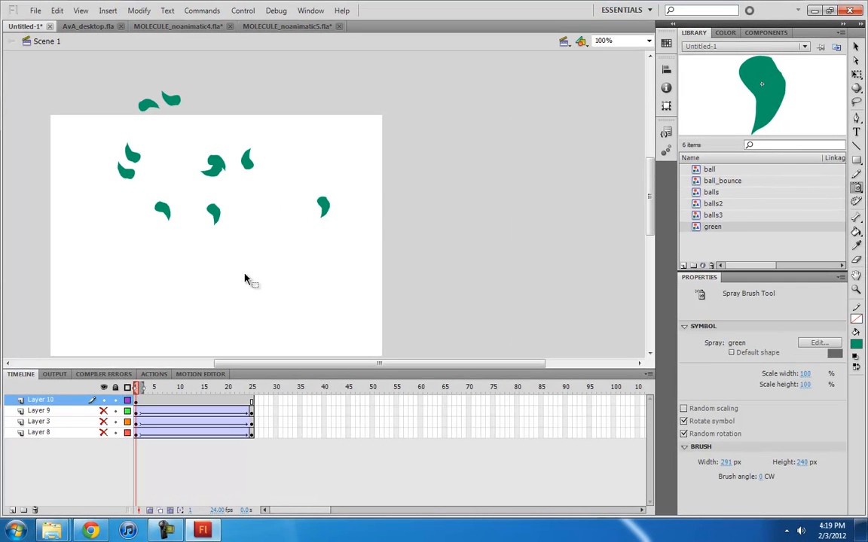
# Try spraying copies of the green symbol over the stage and undo the sprayed copies.
pyautogui.hotkey('ctrl', 'z')
pyautogui.click(175, 241)
pyautogui.click(855, 190)
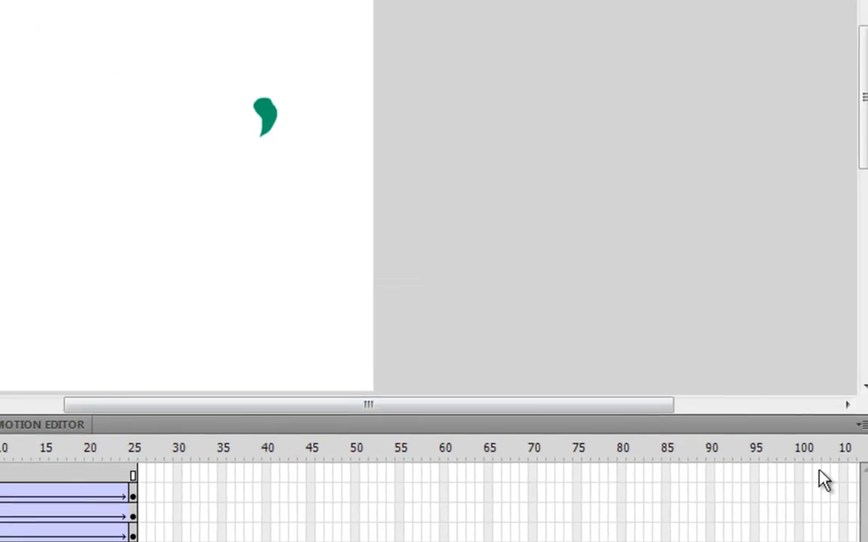
pyautogui.moveTo(137, 278); pyautogui.dragTo(226, 276)
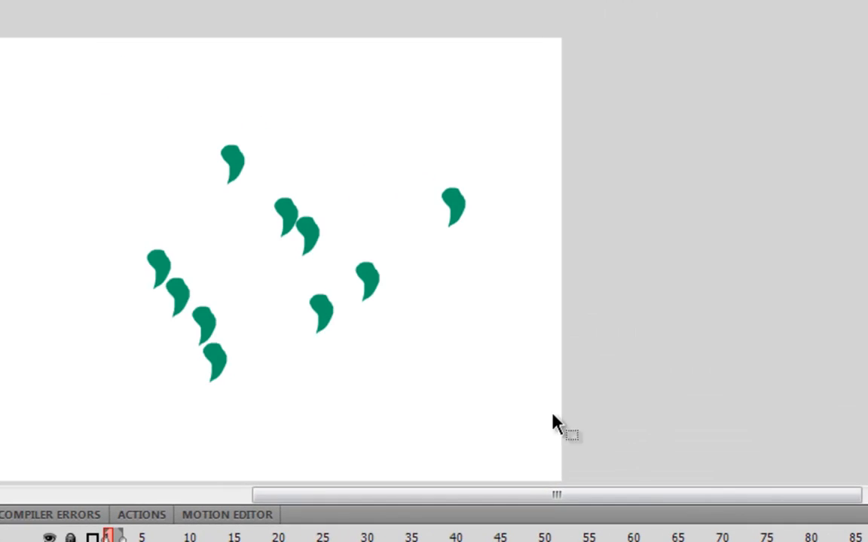
pyautogui.hotkey('ctrl', 'z')
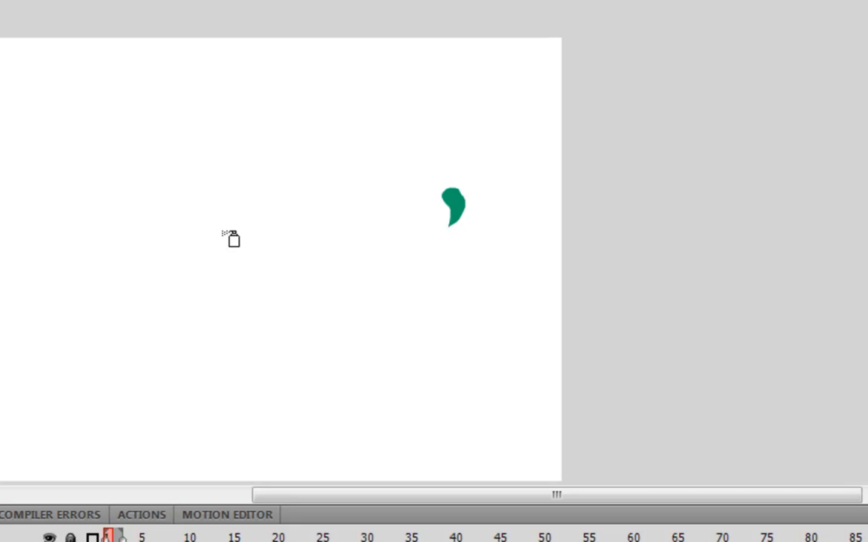
pyautogui.moveTo(226, 235); pyautogui.dragTo(314, 330)
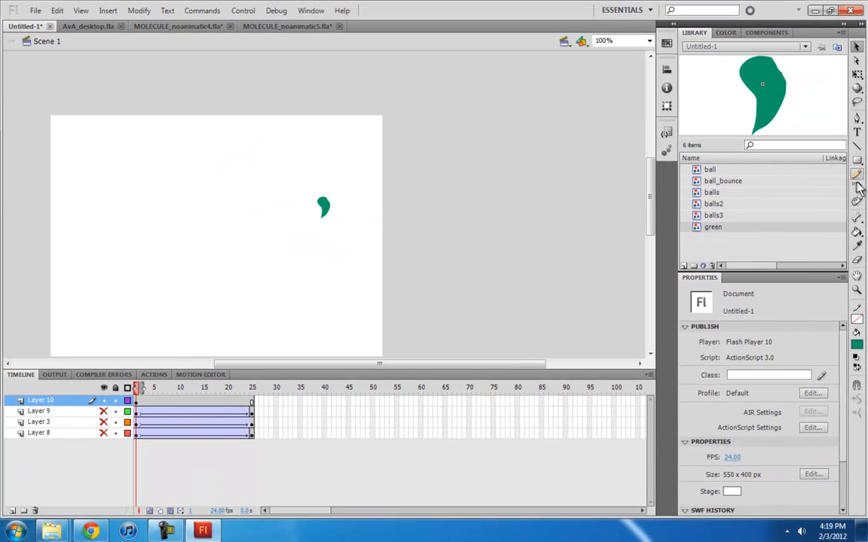
# Spray randomly rotated copies of the green symbol onto the stage beside the existing green instance.
pyautogui.click(856, 187)
pyautogui.moveTo(275, 296); pyautogui.dragTo(286, 345)
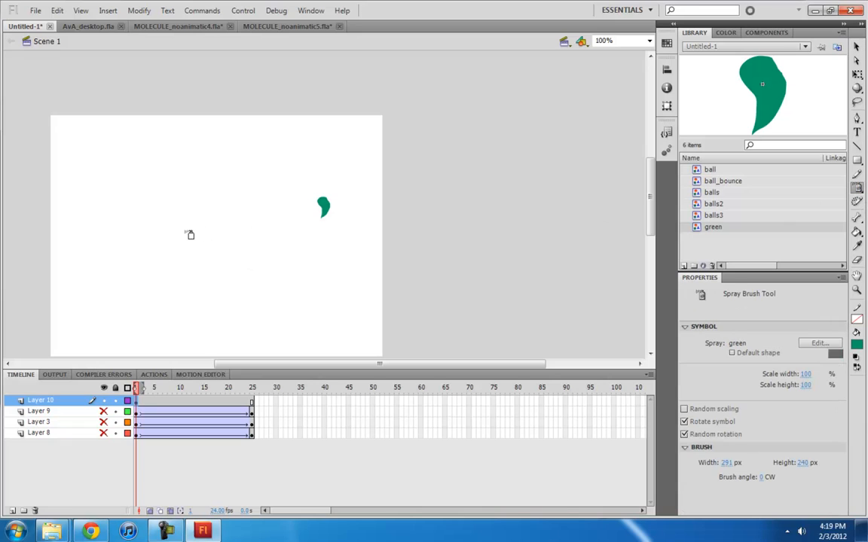
pyautogui.moveTo(188, 234); pyautogui.dragTo(245, 338)
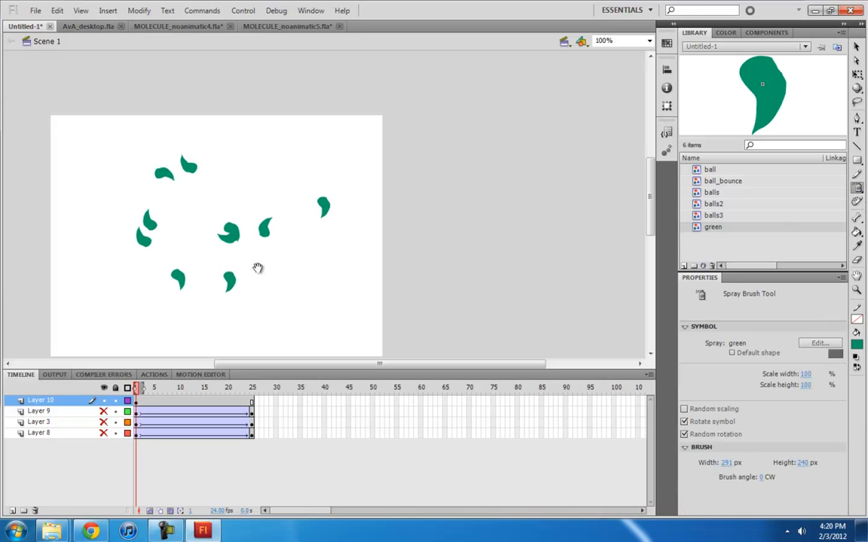
pyautogui.moveTo(258, 268); pyautogui.dragTo(341, 233)
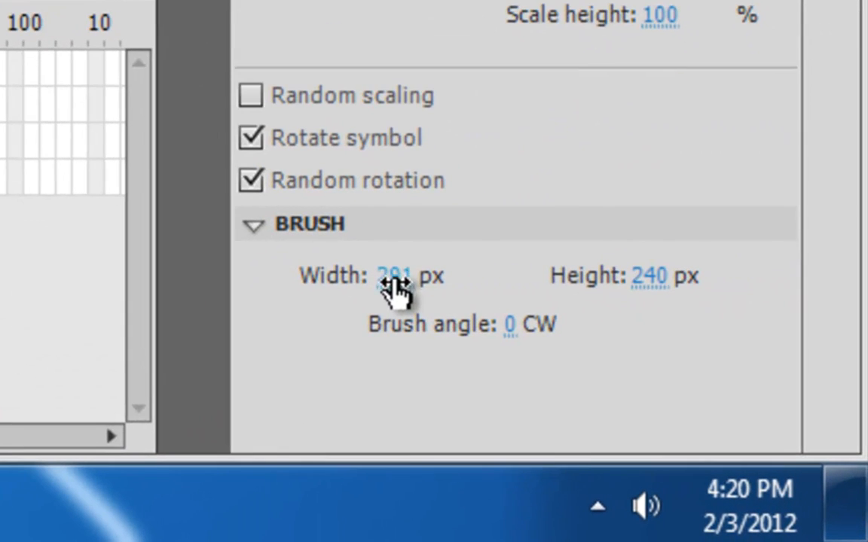
# Set the Spray Brush's width to 57 px and adjust its height.
pyautogui.moveTo(726, 463); pyautogui.dragTo(626, 466)
pyautogui.moveTo(58, 286); pyautogui.dragTo(31, 287)
pyautogui.moveTo(654, 275); pyautogui.dragTo(106, 300)
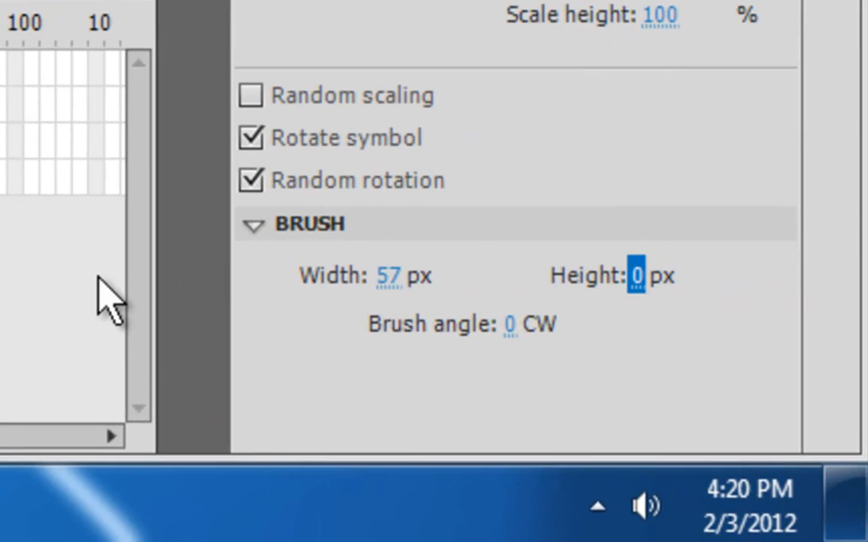
pyautogui.moveTo(634, 275); pyautogui.dragTo(716, 277)
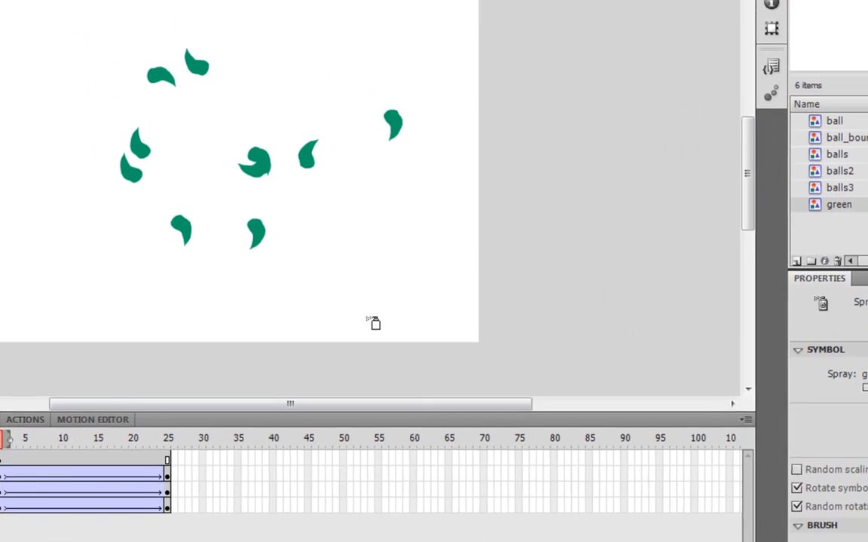
# Try another test spray of the green symbol on the stage and undo it.
pyautogui.click(366, 225)
pyautogui.hotkey('ctrl', 'z')
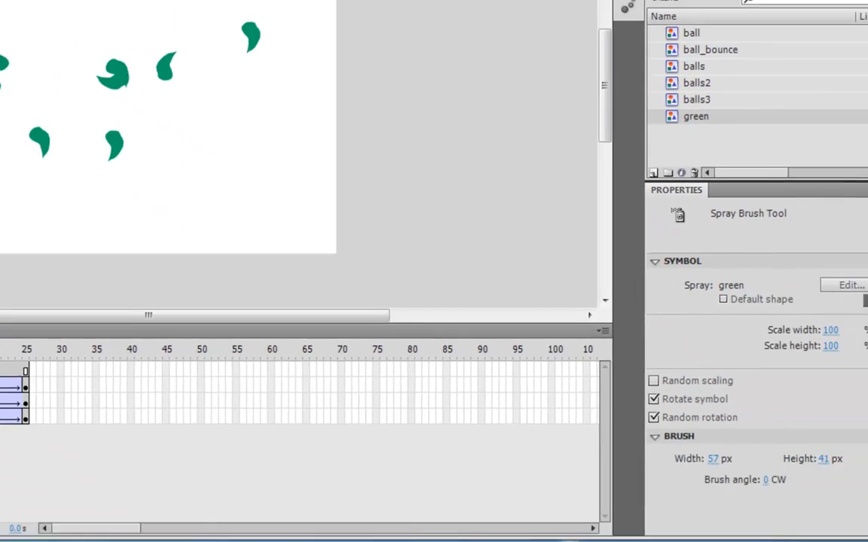
pyautogui.click(851, 33)
pyautogui.click(812, 42)
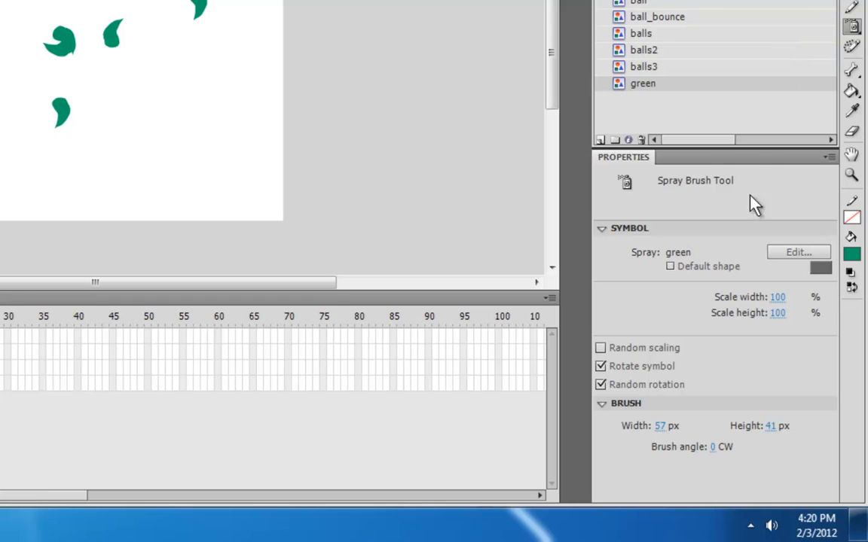
# Set the Spray Brush to 234 px wide and 188 px high, and spray more green copies across both sides of the stage.
pyautogui.moveTo(666, 431); pyautogui.dragTo(711, 430)
pyautogui.moveTo(770, 426); pyautogui.dragTo(862, 424)
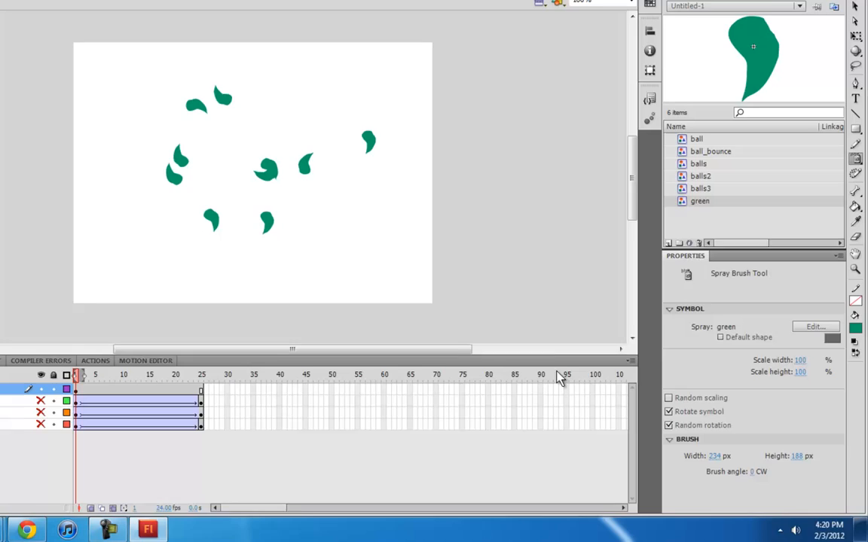
pyautogui.click(233, 136)
pyautogui.click(351, 121)
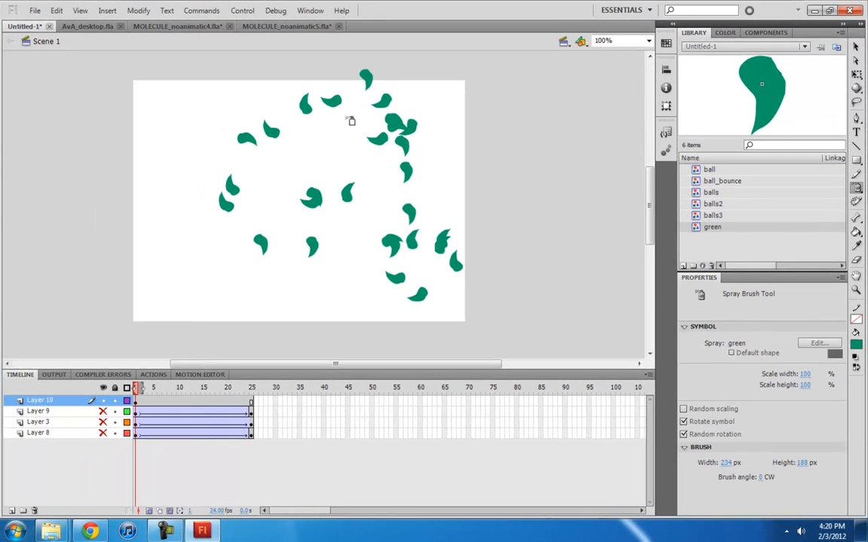
pyautogui.moveTo(173, 231); pyautogui.dragTo(181, 139)
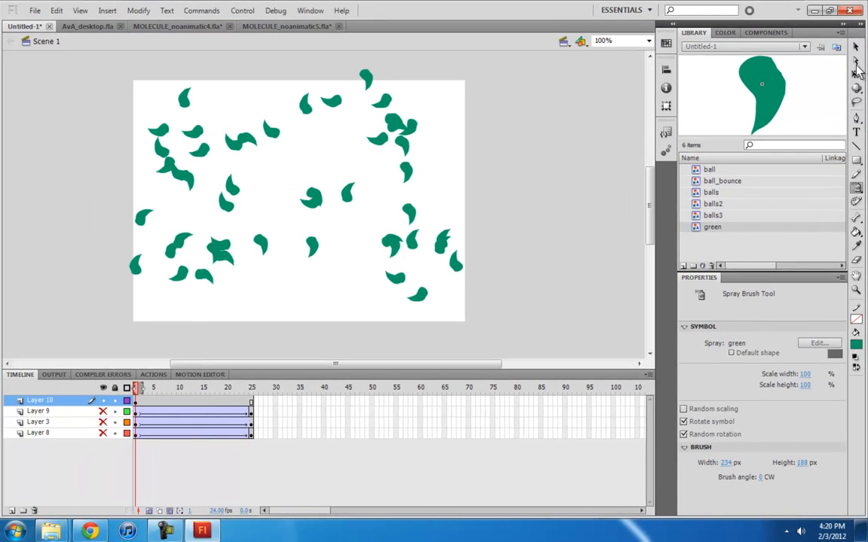
# Switch to the Selection tool and play Layer 10's animation from frame 1.
pyautogui.press('v')
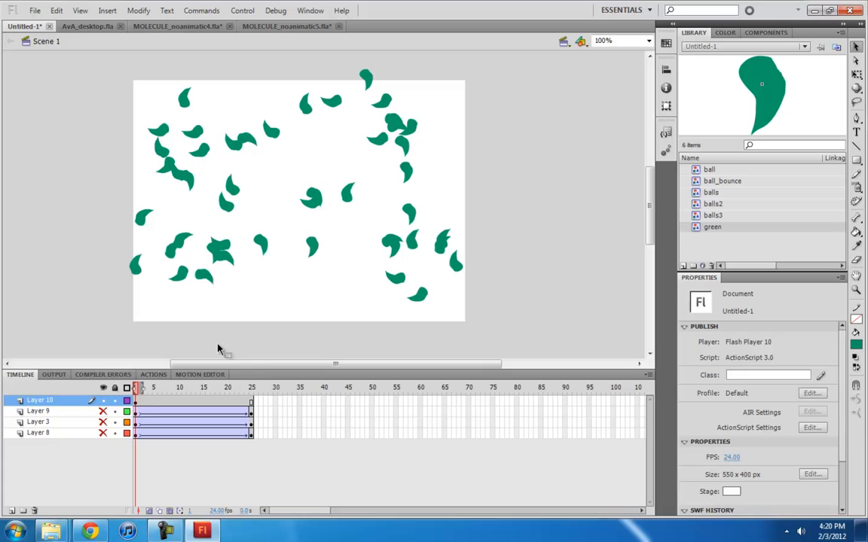
pyautogui.click(137, 402)
pyautogui.press('Return')
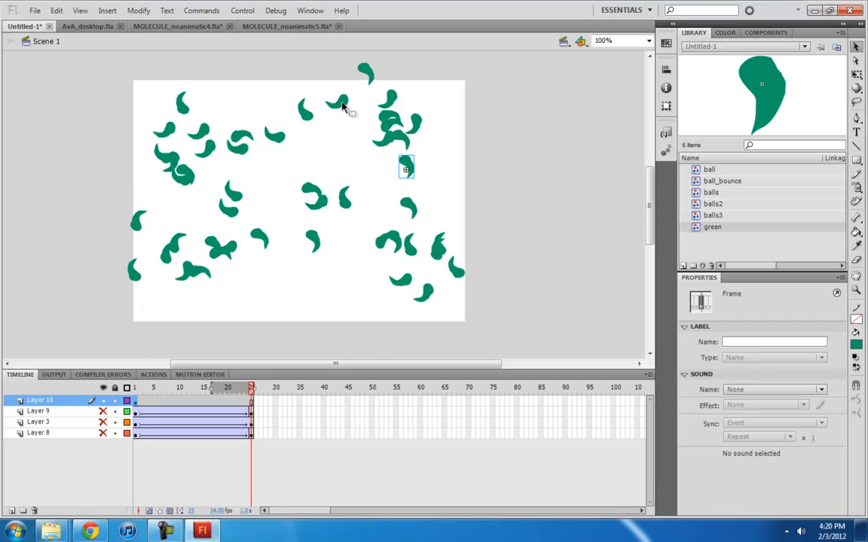
# Move the separate original green instance slightly down to about X 461.60, Y 159.05.
pyautogui.click(407, 167)
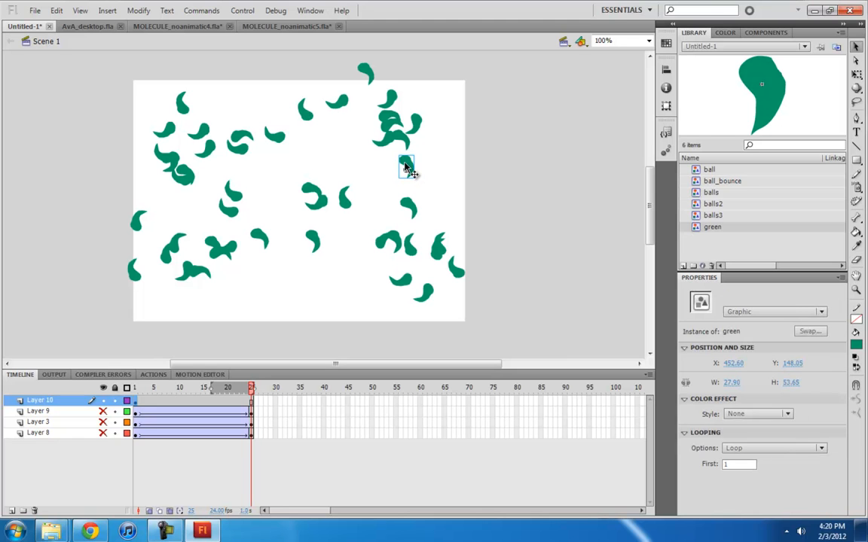
pyautogui.moveTo(409, 169); pyautogui.dragTo(423, 183)
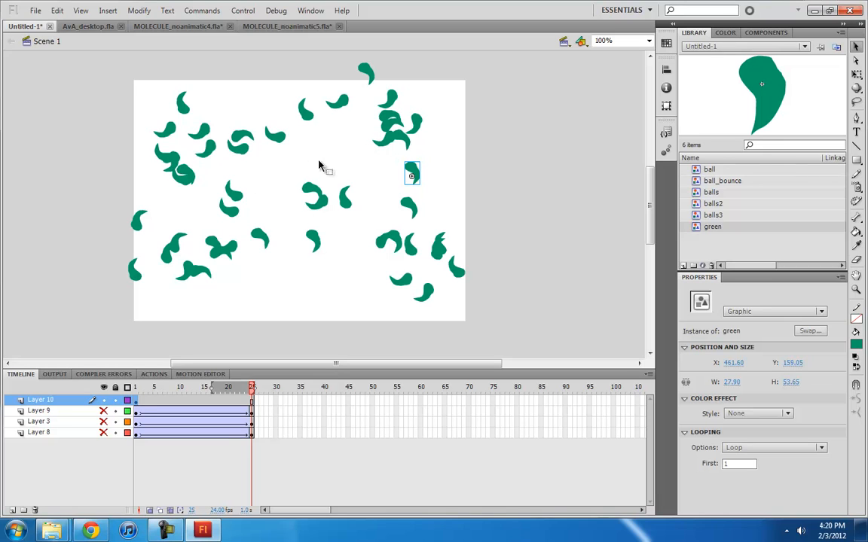
# Select all five sprayed groups on the stage, break them apart into individual green instances and clear the selection.
pyautogui.click(384, 121)
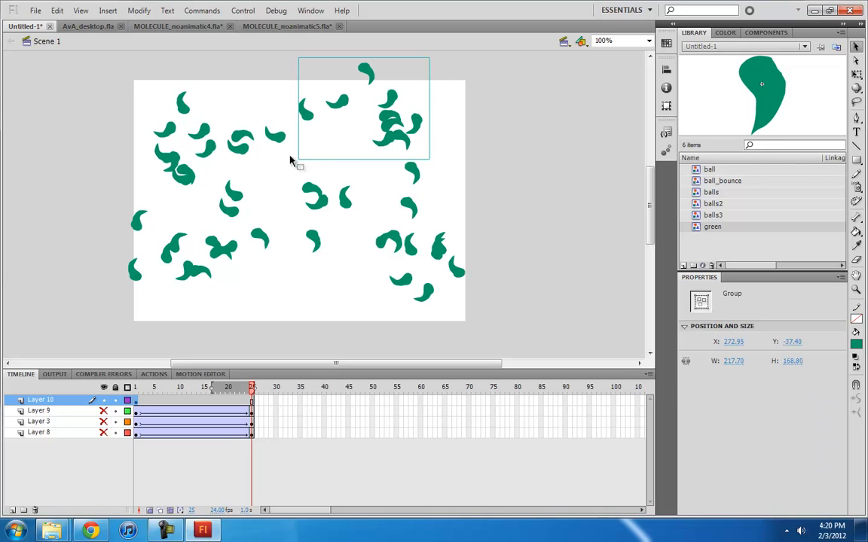
pyautogui.keyDown('shift'); pyautogui.click(243, 151); pyautogui.keyUp('shift')
pyautogui.keyDown('shift'); pyautogui.click(225, 196); pyautogui.keyUp('shift')
pyautogui.keyDown('shift'); pyautogui.click(372, 234); pyautogui.keyUp('shift')
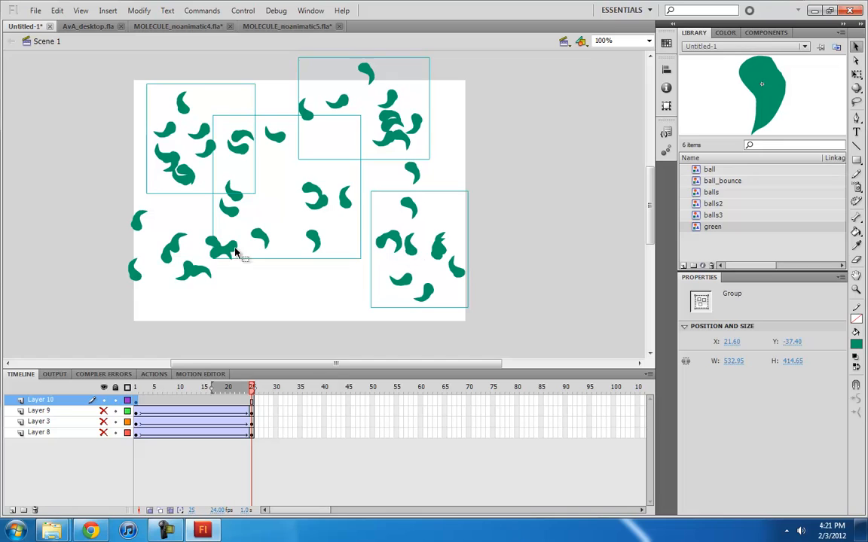
pyautogui.keyDown('shift'); pyautogui.click(175, 252); pyautogui.keyUp('shift')
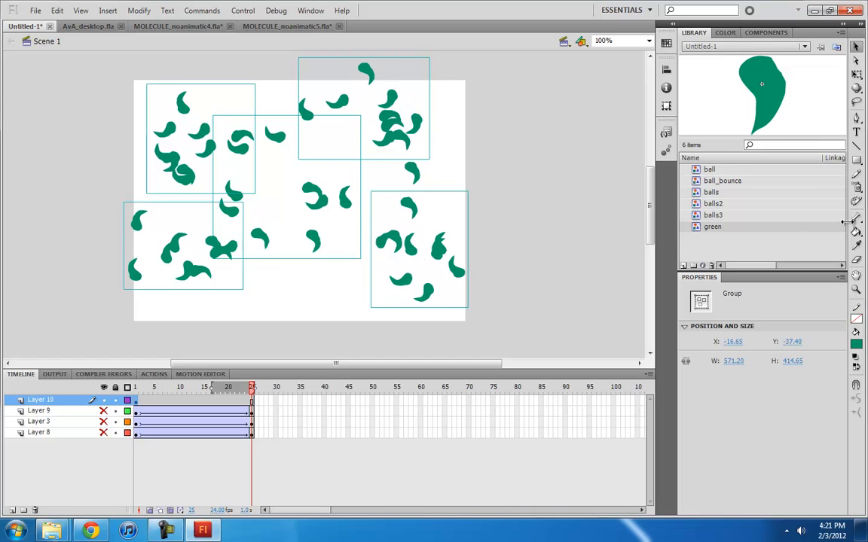
pyautogui.rightClick(393, 99)
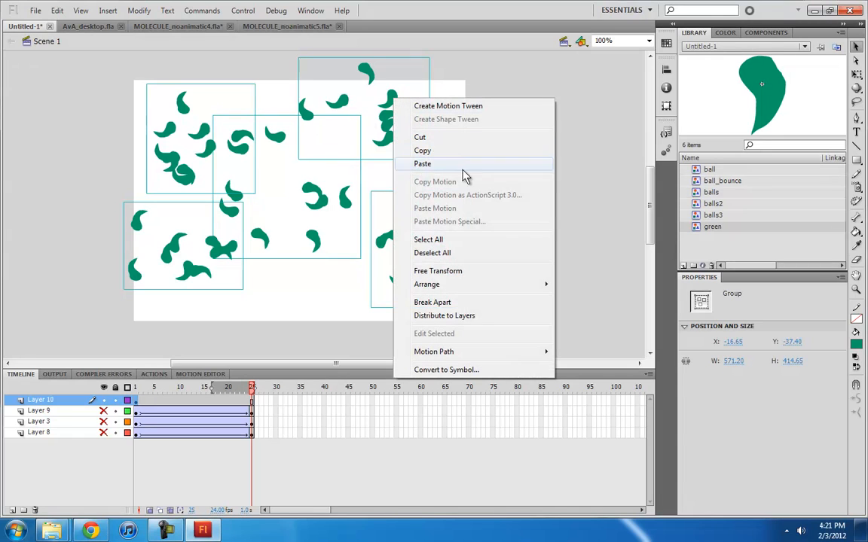
pyautogui.click(431, 302)
pyautogui.click(271, 295)
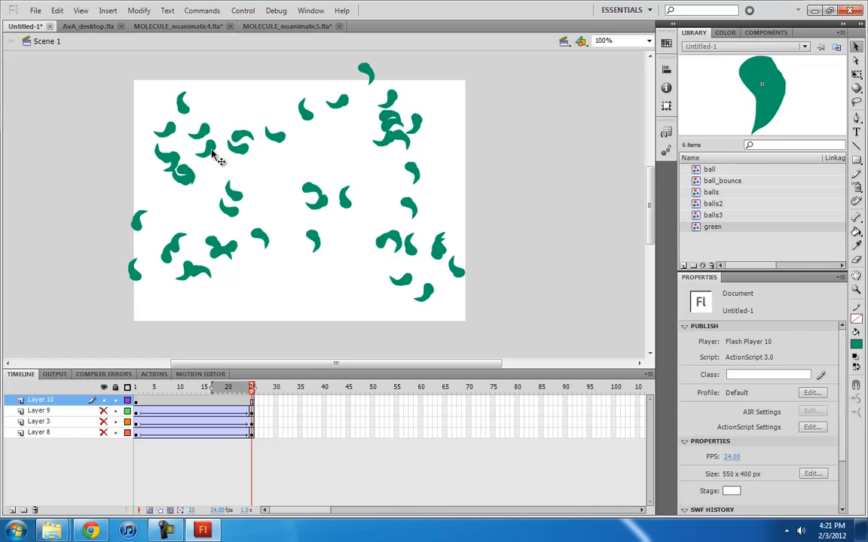
# Move a few overlapping green instances apart, placing one at about X 386.95, Y 275.90.
pyautogui.moveTo(212, 151); pyautogui.dragTo(231, 126)
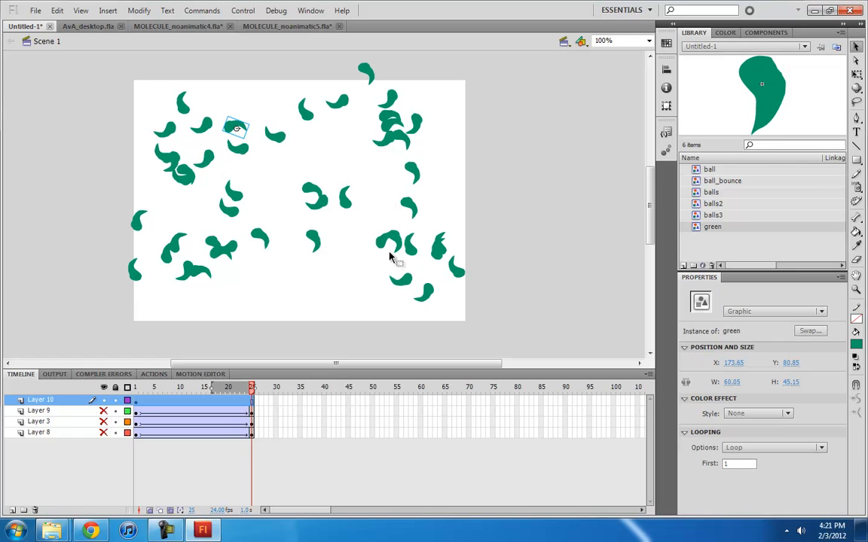
pyautogui.moveTo(389, 257); pyautogui.dragTo(360, 254)
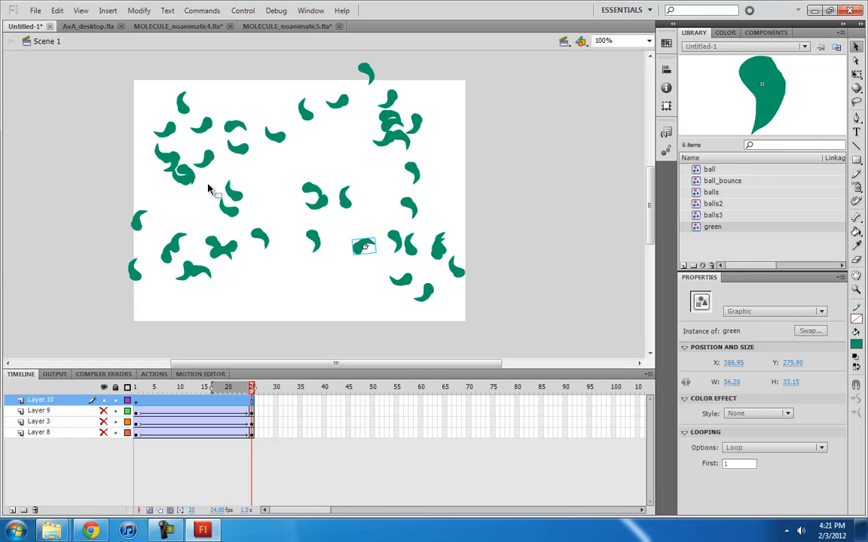
# Select a scattered set of green instances across the stage and set their looping first frame to 4.
pyautogui.keyDown('shift'); pyautogui.click(411, 247); pyautogui.keyUp('shift')
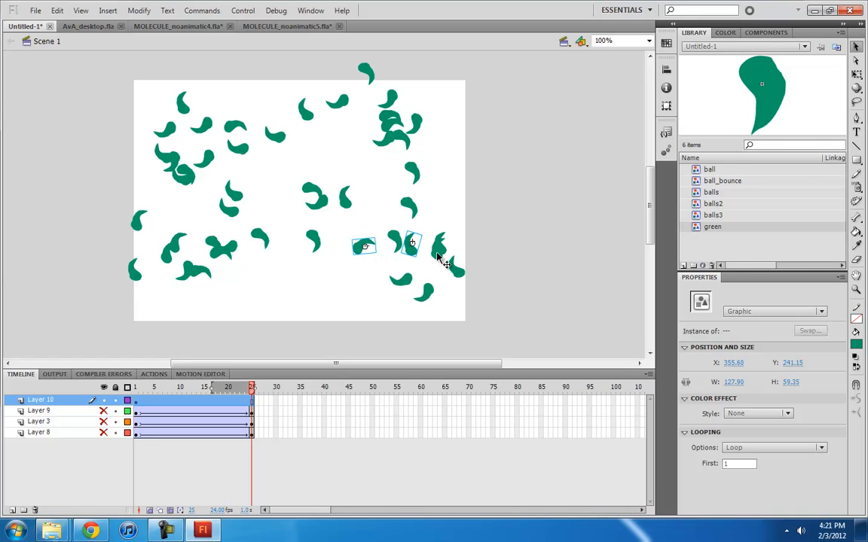
pyautogui.keyDown('shift'); pyautogui.click(440, 251); pyautogui.keyUp('shift')
pyautogui.keyDown('shift'); pyautogui.click(383, 137); pyautogui.keyUp('shift')
pyautogui.keyDown('shift'); pyautogui.click(274, 134); pyautogui.keyUp('shift')
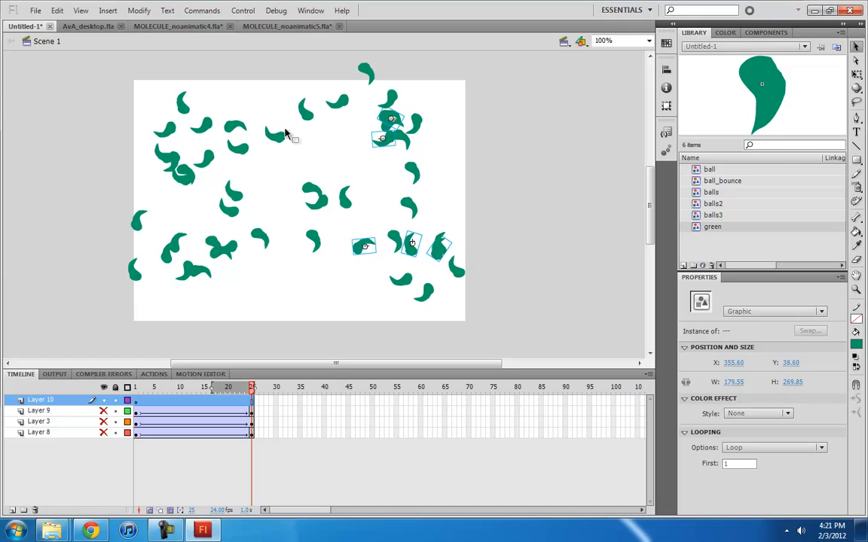
pyautogui.keyDown('shift'); pyautogui.click(235, 128); pyautogui.keyUp('shift')
pyautogui.keyDown('shift'); pyautogui.click(202, 159); pyautogui.keyUp('shift')
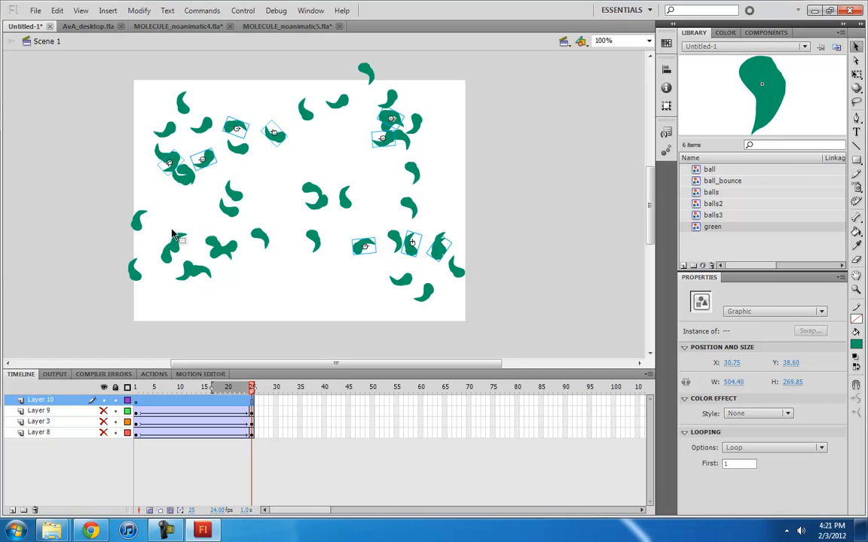
pyautogui.keyDown('shift'); pyautogui.click(228, 205); pyautogui.keyUp('shift')
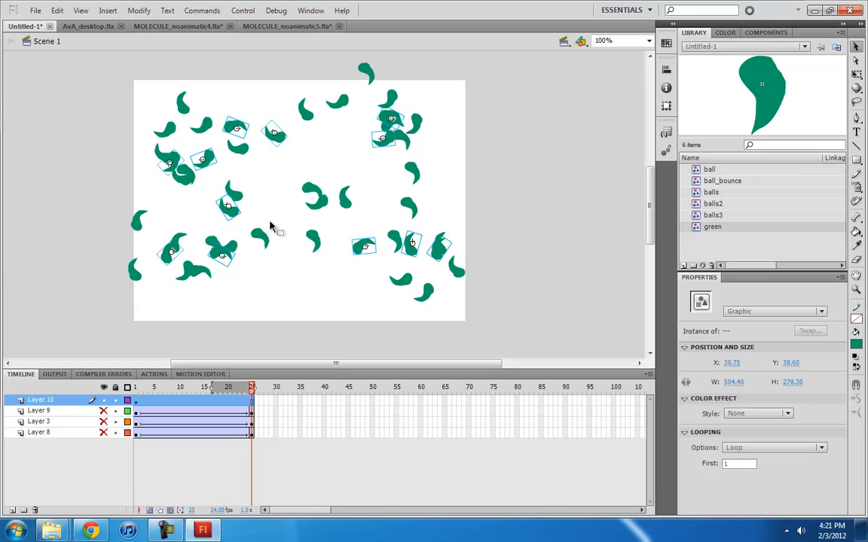
pyautogui.keyDown('shift'); pyautogui.click(259, 238); pyautogui.keyUp('shift')
pyautogui.keyDown('shift'); pyautogui.click(184, 102); pyautogui.keyUp('shift')
pyautogui.keyDown('shift'); pyautogui.click(132, 265); pyautogui.keyUp('shift')
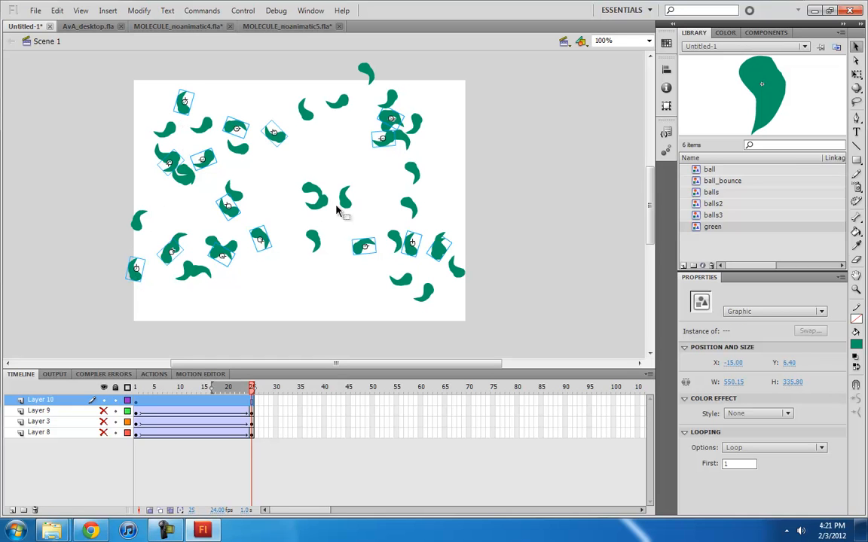
pyautogui.keyDown('shift'); pyautogui.click(311, 193); pyautogui.keyUp('shift')
pyautogui.keyDown('shift'); pyautogui.click(366, 74); pyautogui.keyUp('shift')
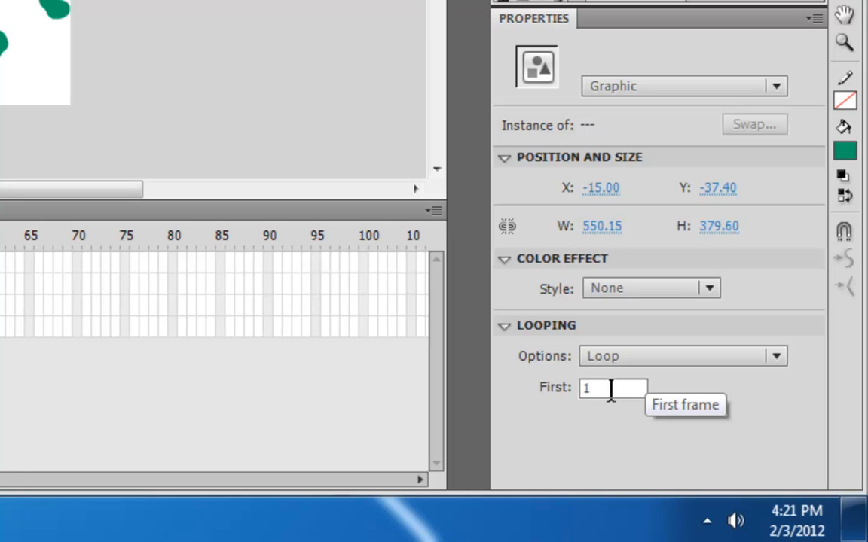
pyautogui.click(611, 388)
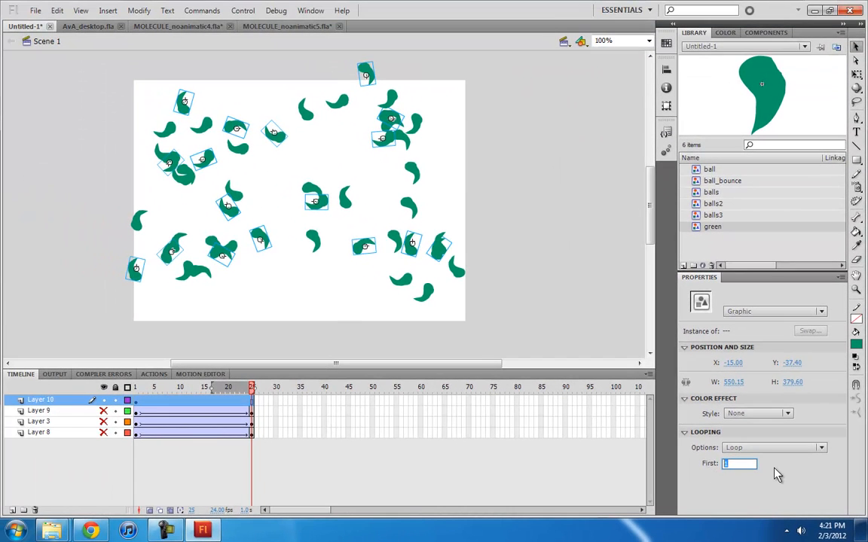
pyautogui.press('BackSpace')
pyautogui.write('4')
pyautogui.press('Return')
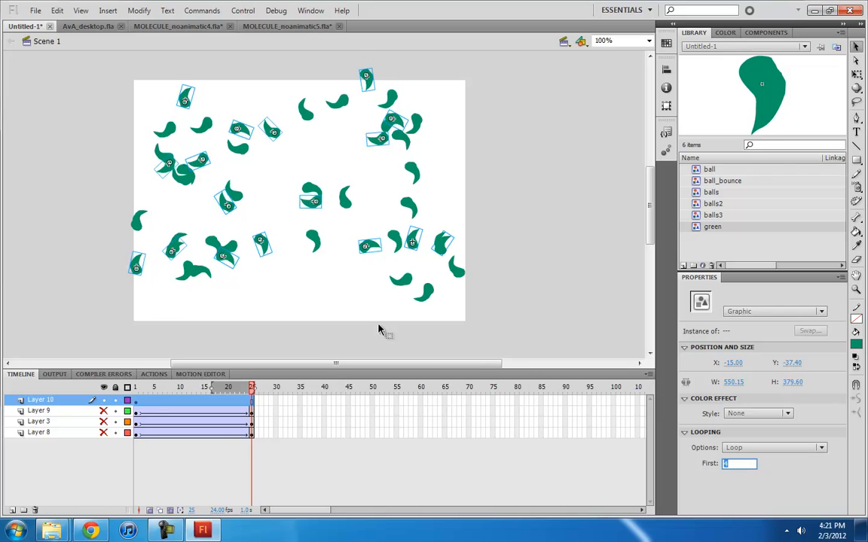
# Play the timeline from frame 1 to check the offset loops of the green instances.
pyautogui.click(137, 407)
pyautogui.press('Return')
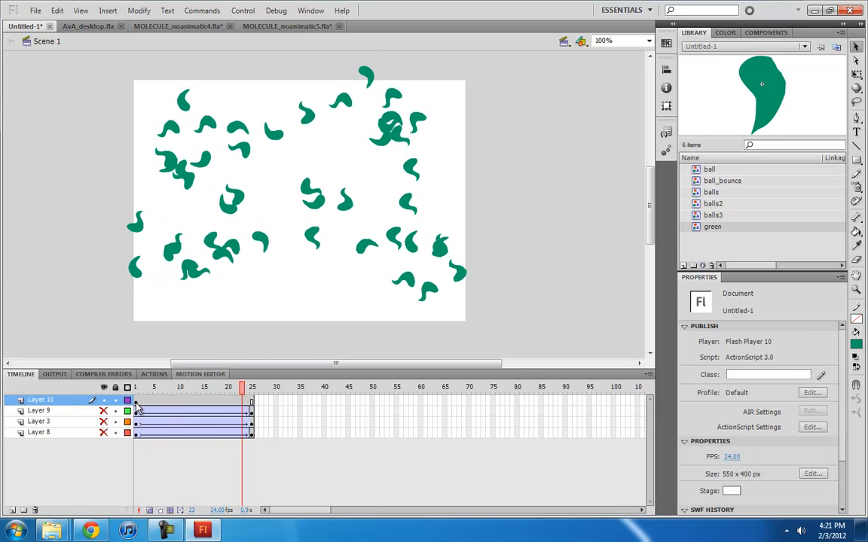
pyautogui.press('Return')
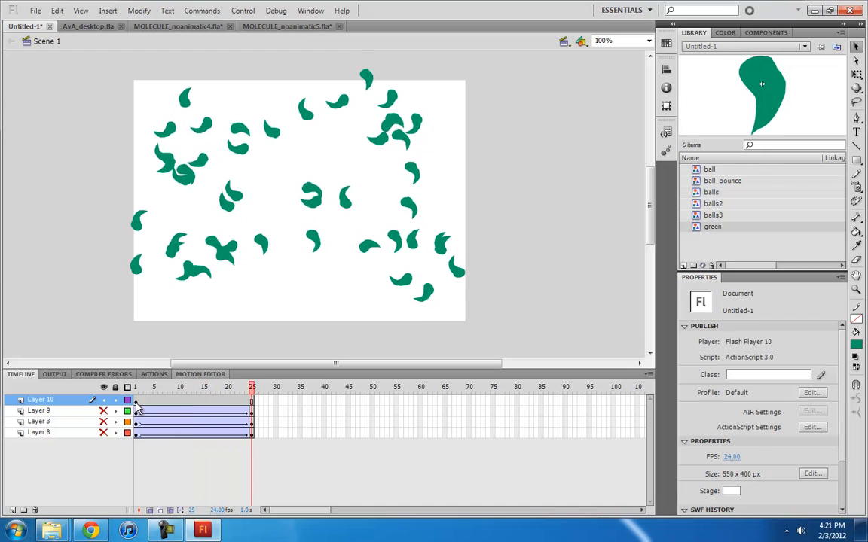
# Select a different scattered set of green instances and set their looping first frame to 6.
pyautogui.click(320, 260)
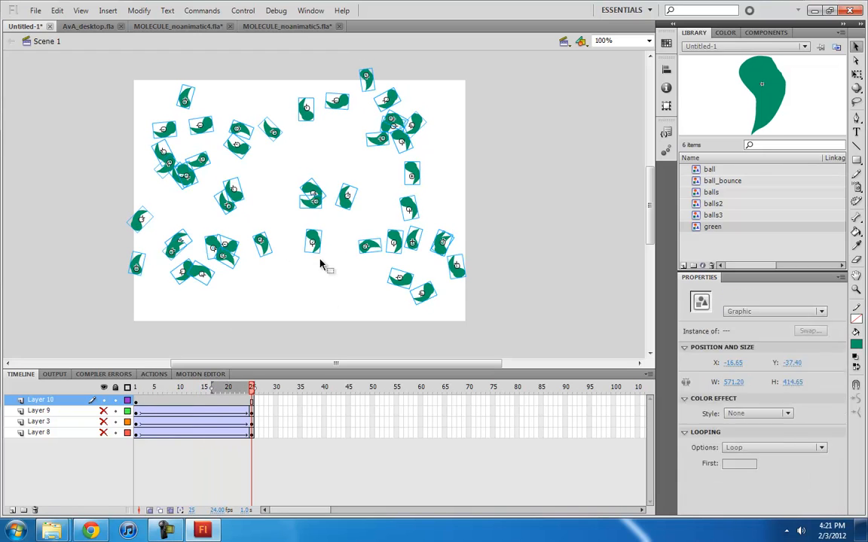
pyautogui.click(319, 240)
pyautogui.keyDown('shift'); pyautogui.click(390, 124); pyautogui.keyUp('shift')
pyautogui.keyDown('shift'); pyautogui.click(414, 239); pyautogui.keyUp('shift')
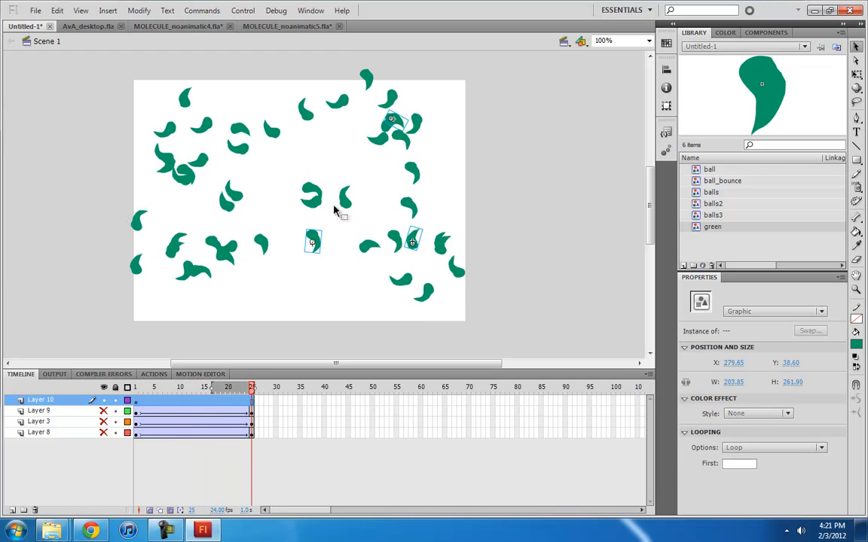
pyautogui.keyDown('shift'); pyautogui.click(346, 195); pyautogui.keyUp('shift')
pyautogui.keyDown('shift'); pyautogui.click(310, 194); pyautogui.keyUp('shift')
pyautogui.keyDown('shift'); pyautogui.click(230, 194); pyautogui.keyUp('shift')
pyautogui.keyDown('shift'); pyautogui.click(185, 172); pyautogui.keyUp('shift')
pyautogui.keyDown('shift'); pyautogui.click(183, 97); pyautogui.keyUp('shift')
pyautogui.keyDown('shift'); pyautogui.click(269, 131); pyautogui.keyUp('shift')
pyautogui.keyDown('shift'); pyautogui.click(173, 253); pyautogui.keyUp('shift')
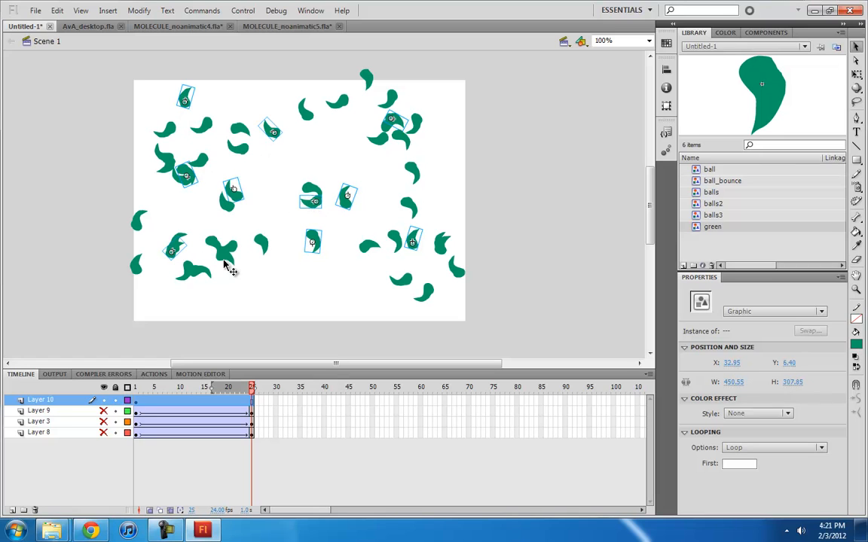
pyautogui.keyDown('shift'); pyautogui.click(224, 255); pyautogui.keyUp('shift')
pyautogui.keyDown('shift'); pyautogui.click(424, 293); pyautogui.keyUp('shift')
pyautogui.click(744, 464)
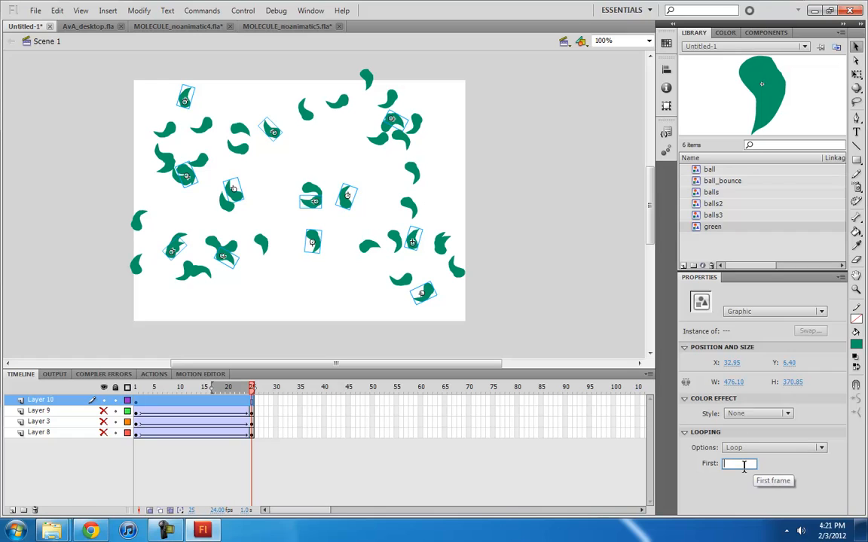
pyautogui.press('Return')
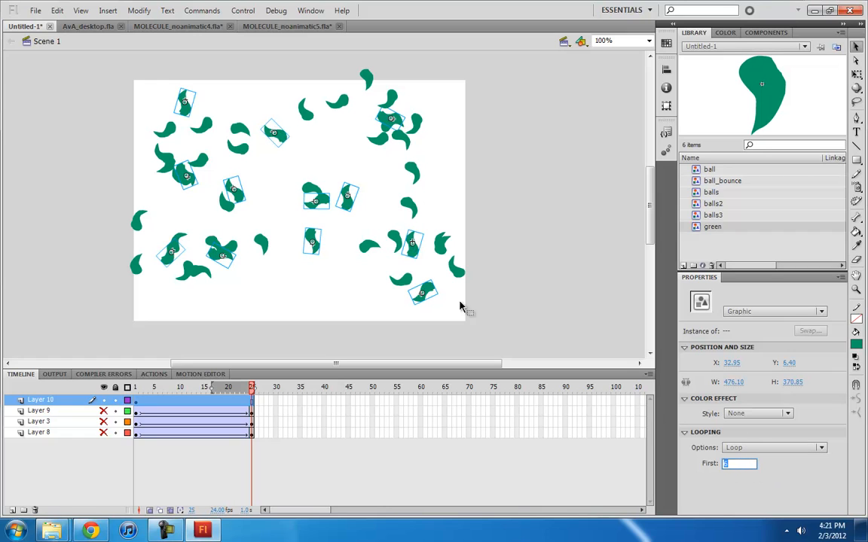
# Open a green instance's symbol to inspect the frames of its timeline and return to Scene 1.
pyautogui.click(409, 213)
pyautogui.doubleClick(412, 245)
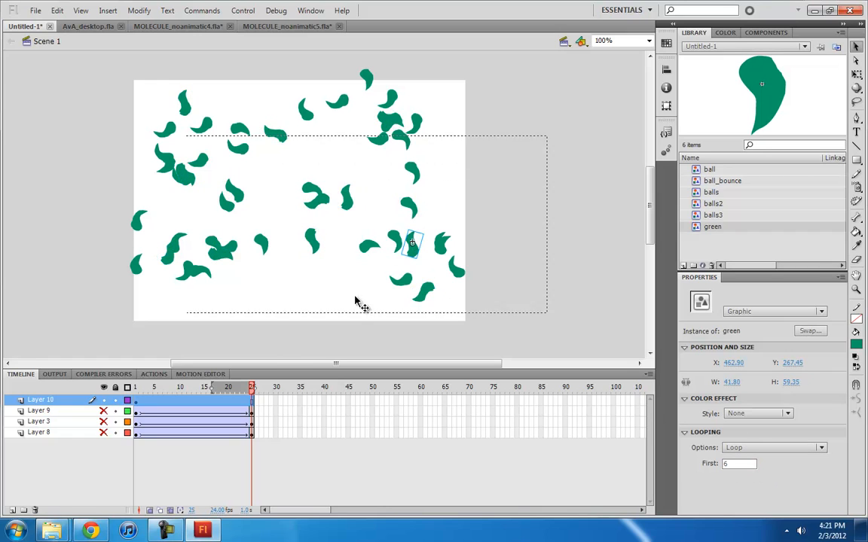
pyautogui.click(165, 401)
pyautogui.click(174, 402)
pyautogui.click(46, 41)
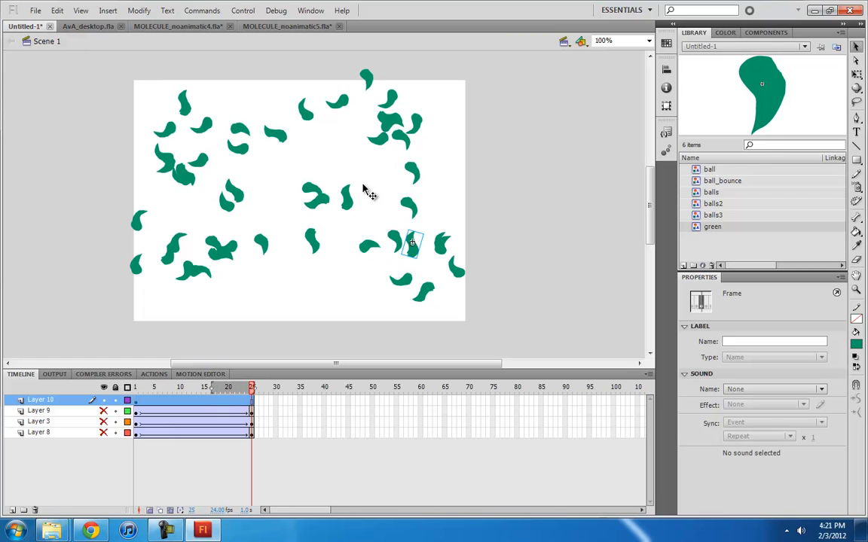
# Select about ten scattered green instances around the stage's upper, lower and outer areas and set their looping first frame to 1.
pyautogui.click(274, 133)
pyautogui.keyDown('shift'); pyautogui.click(400, 141); pyautogui.keyUp('shift')
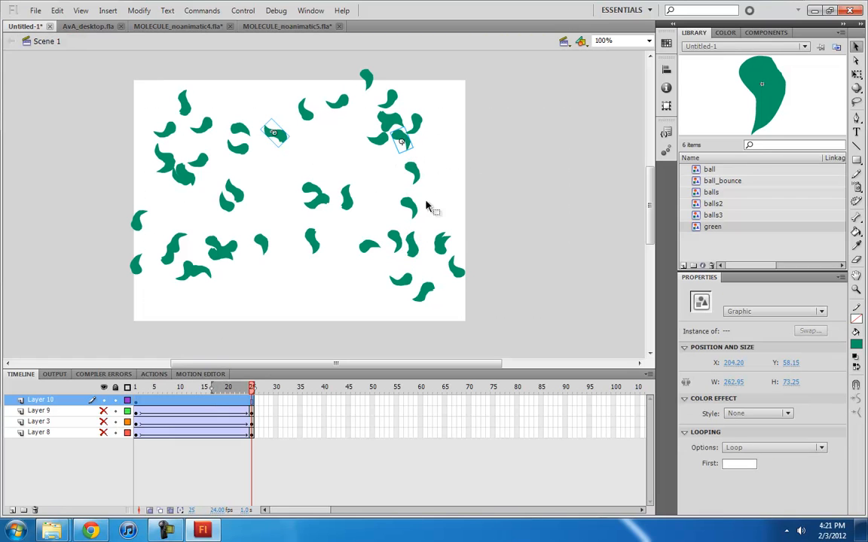
pyautogui.keyDown('shift'); pyautogui.click(456, 267); pyautogui.keyUp('shift')
pyautogui.keyDown('shift'); pyautogui.click(443, 241); pyautogui.keyUp('shift')
pyautogui.keyDown('shift'); pyautogui.click(169, 251); pyautogui.keyUp('shift')
pyautogui.keyDown('shift'); pyautogui.click(167, 164); pyautogui.keyUp('shift')
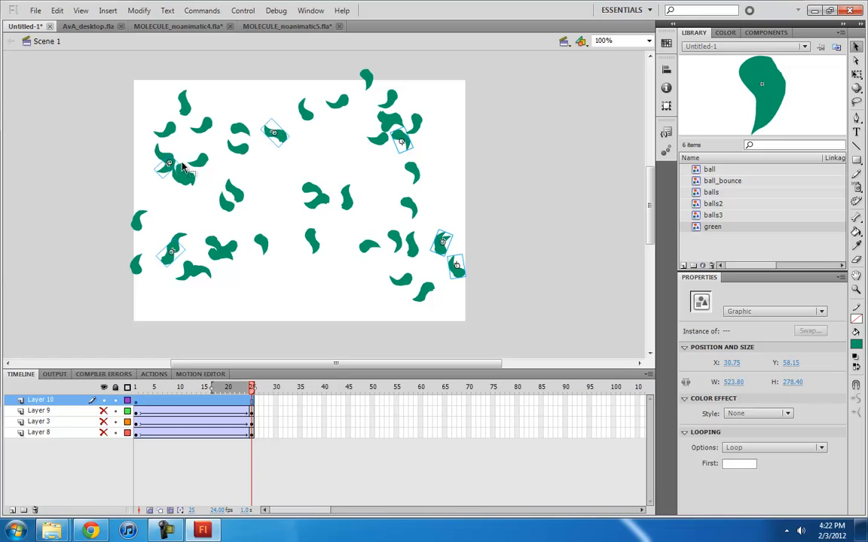
pyautogui.keyDown('shift'); pyautogui.click(184, 105); pyautogui.keyUp('shift')
pyautogui.keyDown('shift'); pyautogui.click(382, 118); pyautogui.keyUp('shift')
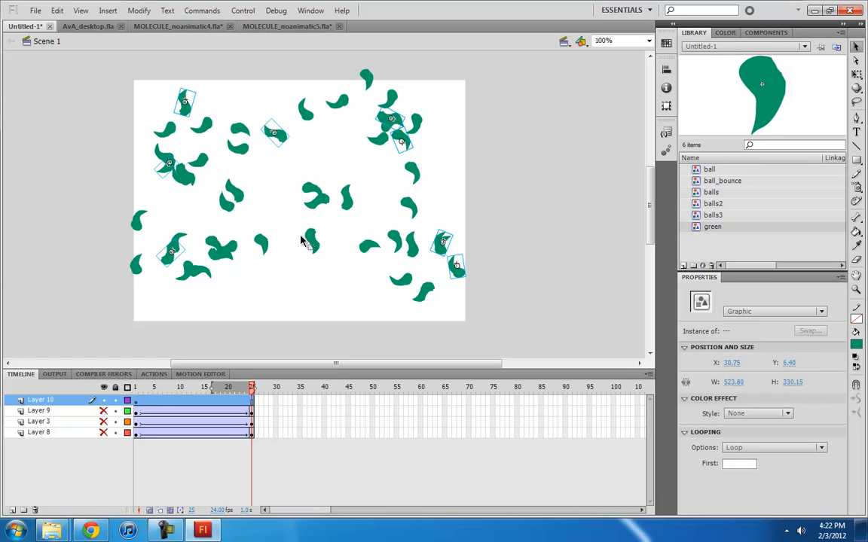
pyautogui.keyDown('shift'); pyautogui.click(260, 241); pyautogui.keyUp('shift')
pyautogui.keyDown('shift'); pyautogui.click(224, 256); pyautogui.keyUp('shift')
pyautogui.click(740, 463)
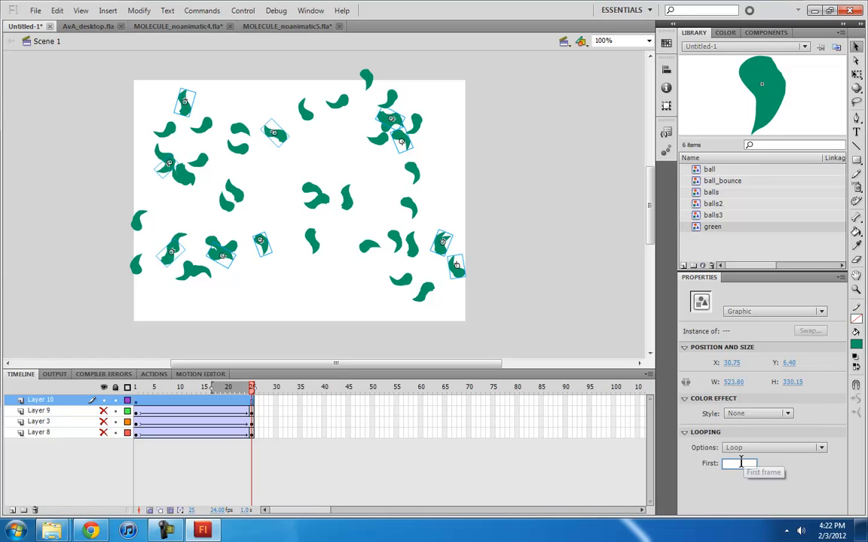
pyautogui.write('1')
pyautogui.press('Return')
# Select another scattered set of green instances, including the topmost one and those near the centre, and set their looping first frame to 2.
pyautogui.click(346, 197)
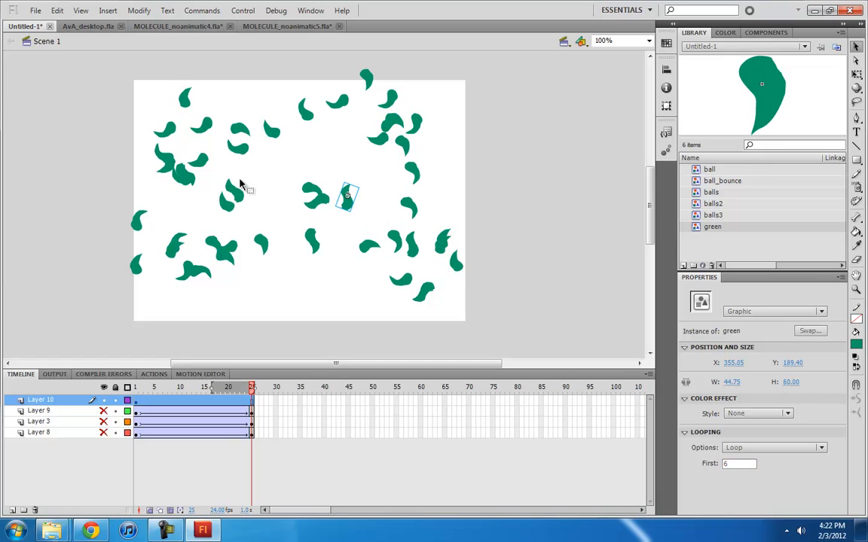
pyautogui.keyDown('shift'); pyautogui.click(183, 173); pyautogui.keyUp('shift')
pyautogui.keyDown('shift'); pyautogui.click(367, 78); pyautogui.keyUp('shift')
pyautogui.keyDown('shift'); pyautogui.click(391, 119); pyautogui.keyUp('shift')
pyautogui.keyDown('shift'); pyautogui.click(403, 143); pyautogui.keyUp('shift')
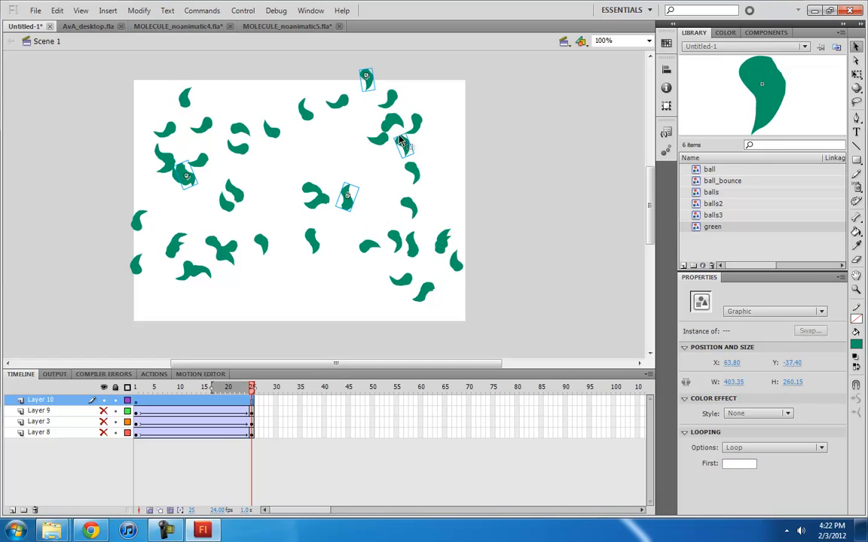
pyautogui.keyDown('shift'); pyautogui.click(443, 241); pyautogui.keyUp('shift')
pyautogui.keyDown('shift'); pyautogui.click(399, 277); pyautogui.keyUp('shift')
pyautogui.keyDown('shift'); pyautogui.click(312, 241); pyautogui.keyUp('shift')
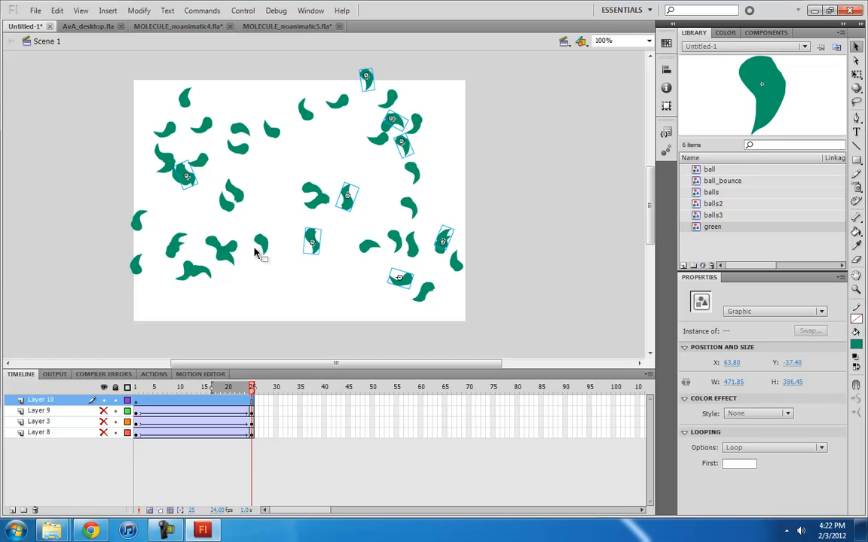
pyautogui.keyDown('shift'); pyautogui.click(224, 244); pyautogui.keyUp('shift')
pyautogui.keyDown('shift'); pyautogui.click(189, 271); pyautogui.keyUp('shift')
pyautogui.click(739, 464)
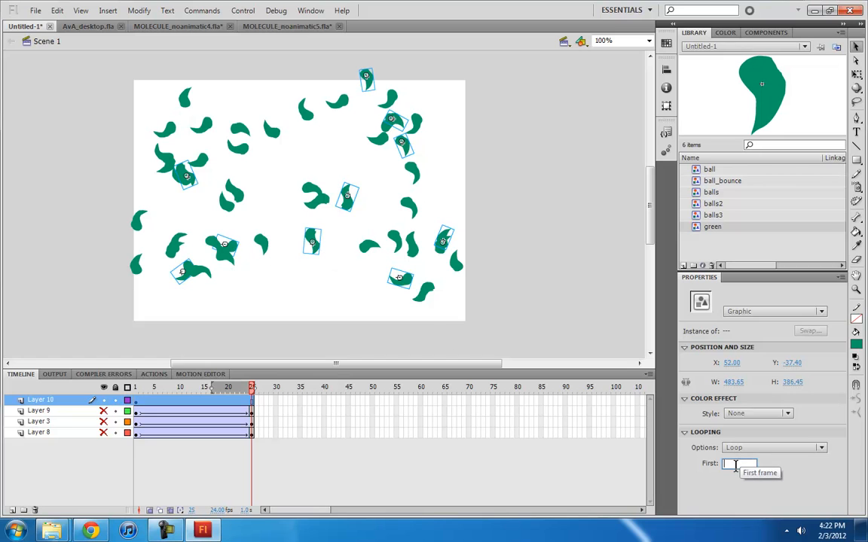
pyautogui.write('2')
pyautogui.press('Return')
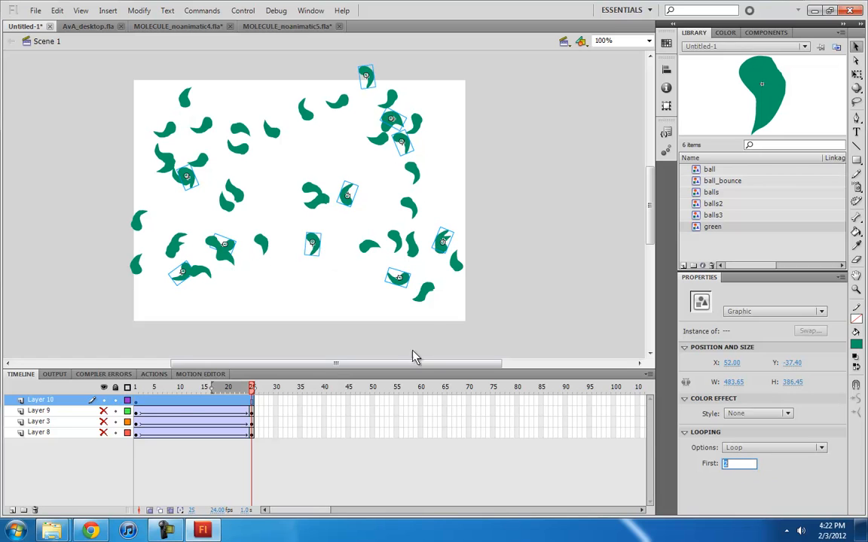
# Play the timeline repeatedly from frame 1 to check the varied loops of the green instances.
pyautogui.click(179, 411)
pyautogui.click(138, 406)
pyautogui.press('Return')
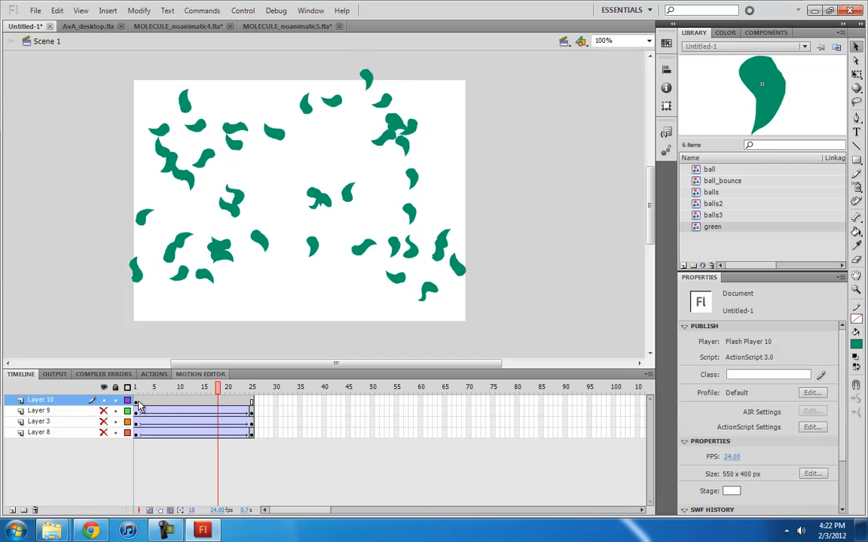
pyautogui.press('Return')
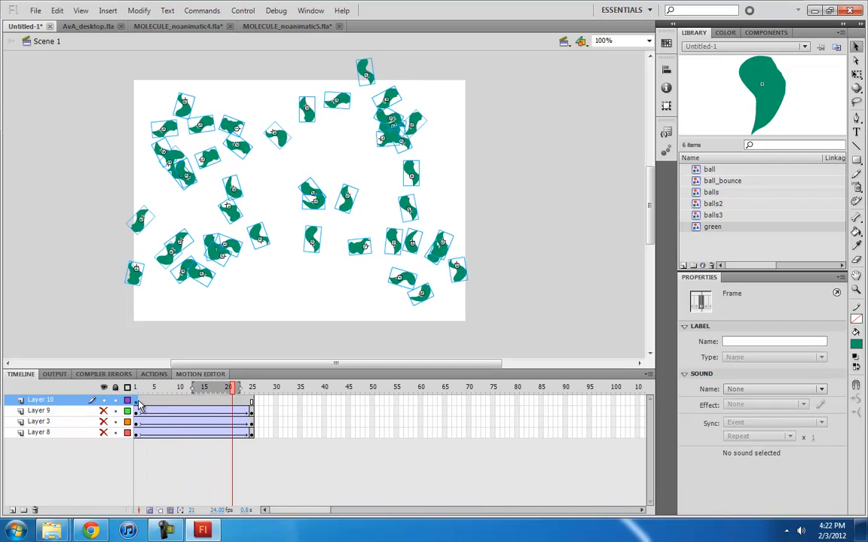
pyautogui.press('Return')
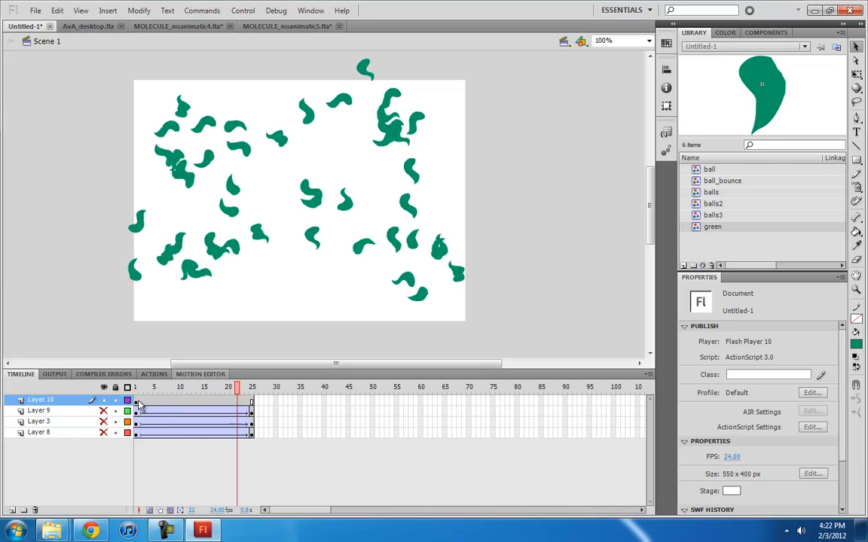
# Select five scattered green instances and set their looping first frame to 7.
pyautogui.click(431, 174)
pyautogui.click(413, 172)
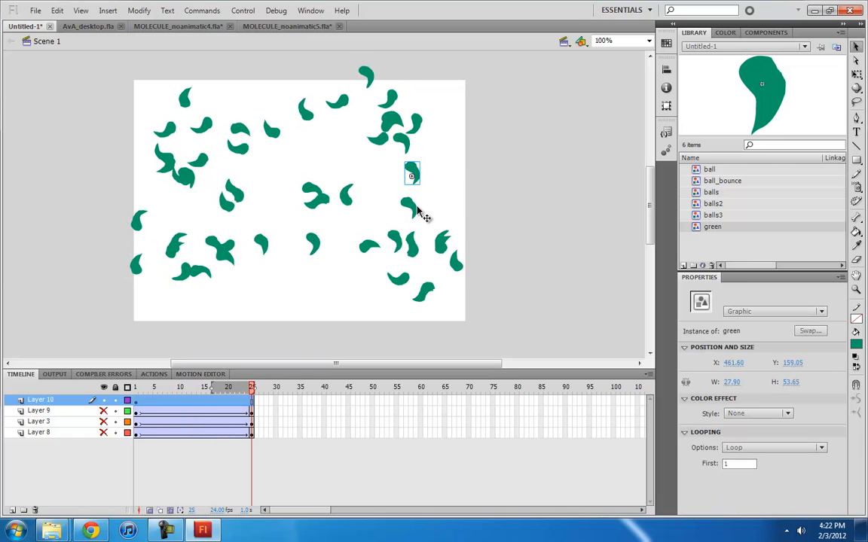
pyautogui.keyDown('shift'); pyautogui.click(406, 142); pyautogui.keyUp('shift')
pyautogui.keyDown('shift'); pyautogui.click(190, 180); pyautogui.keyUp('shift')
pyautogui.keyDown('shift'); pyautogui.click(173, 250); pyautogui.keyUp('shift')
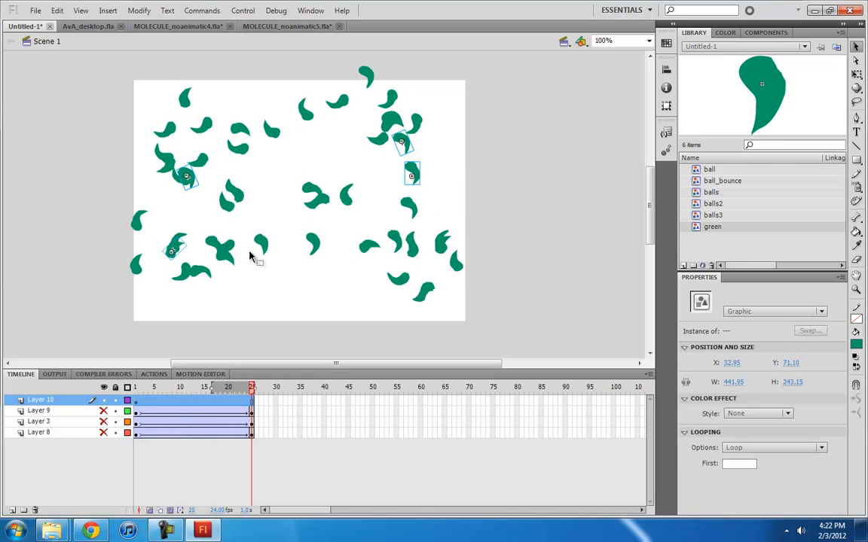
pyautogui.keyDown('shift'); pyautogui.click(259, 244); pyautogui.keyUp('shift')
pyautogui.click(736, 464)
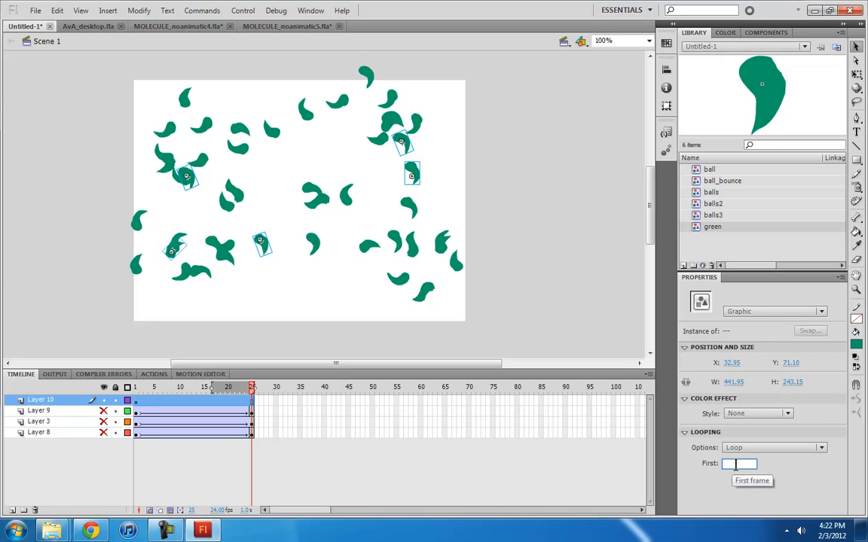
pyautogui.write('7')
pyautogui.press('Return')
# Show the hidden ball layers 9, 3 and 8 and play the timeline from frame 1 with the green instances.
pyautogui.click(223, 411)
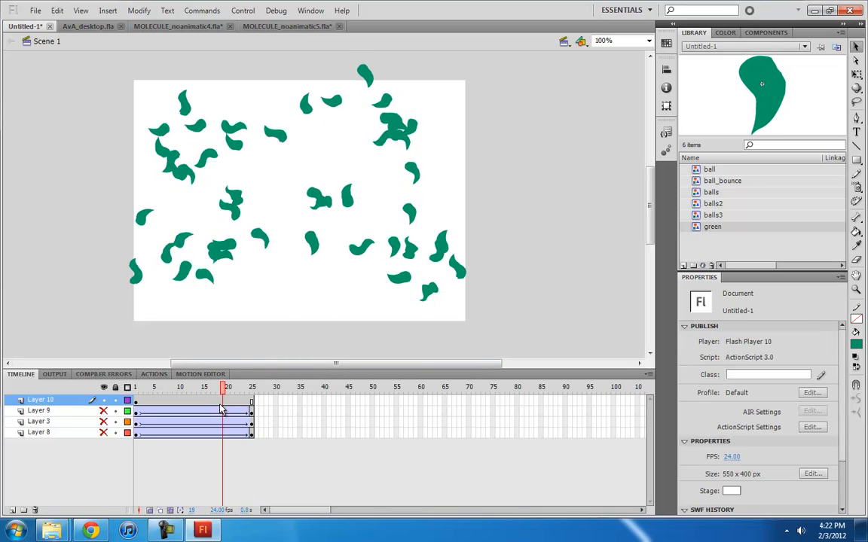
pyautogui.moveTo(148, 390); pyautogui.dragTo(103, 433)
pyautogui.click(329, 124)
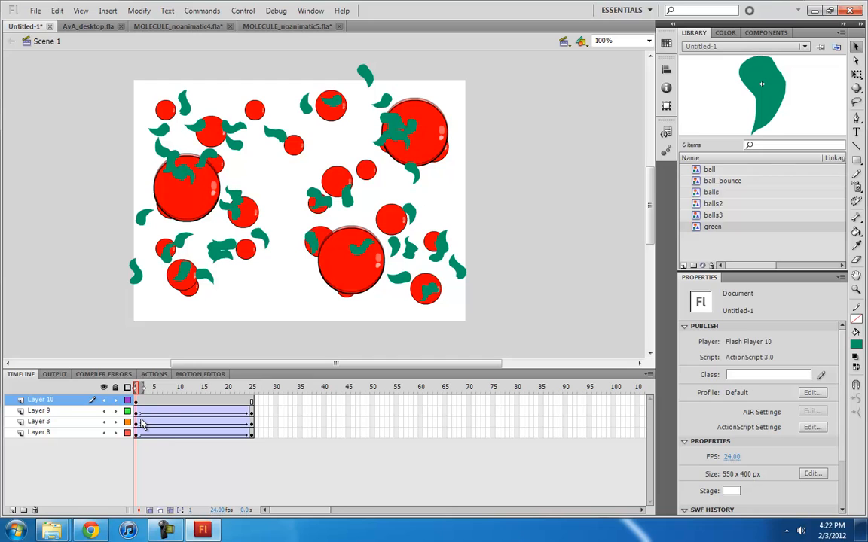
pyautogui.click(141, 423)
pyautogui.press('Return')
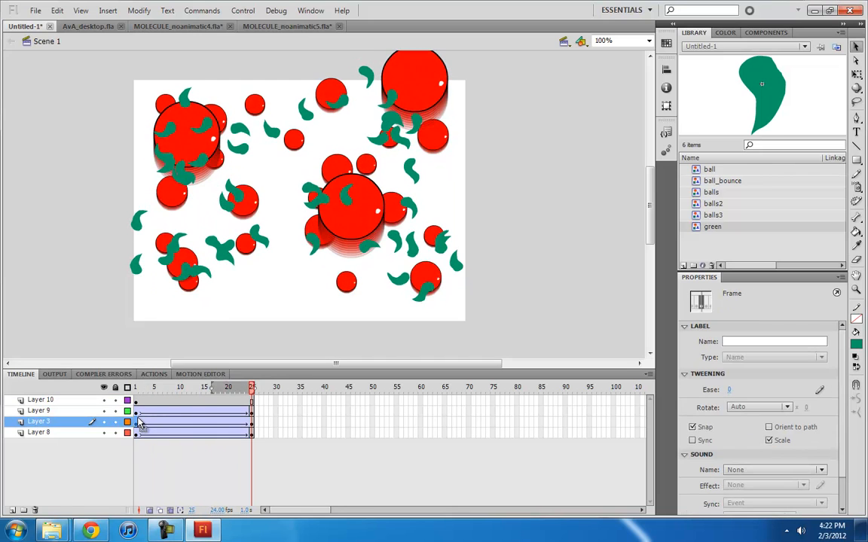
# Hide ball layers 9, 3 and 8 and add a new layer above Layer 10.
pyautogui.moveTo(104, 411); pyautogui.dragTo(104, 433)
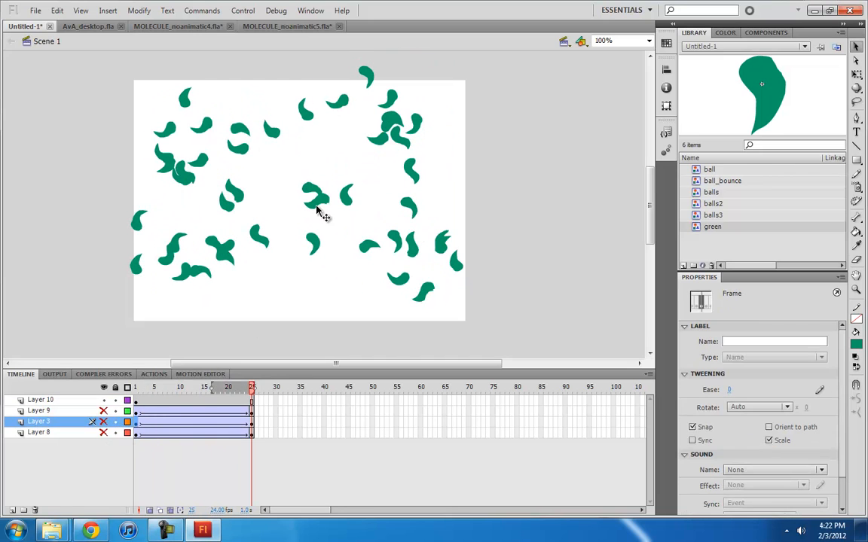
pyautogui.click(317, 204)
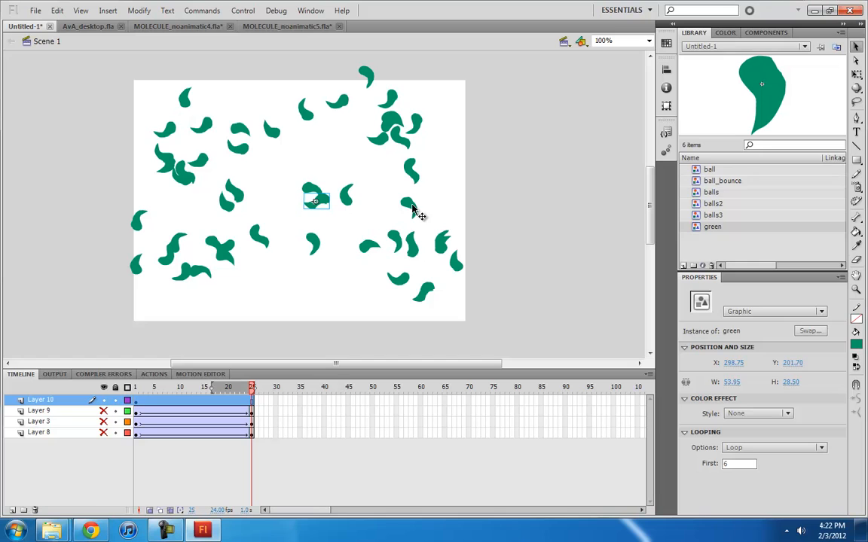
pyautogui.click(12, 511)
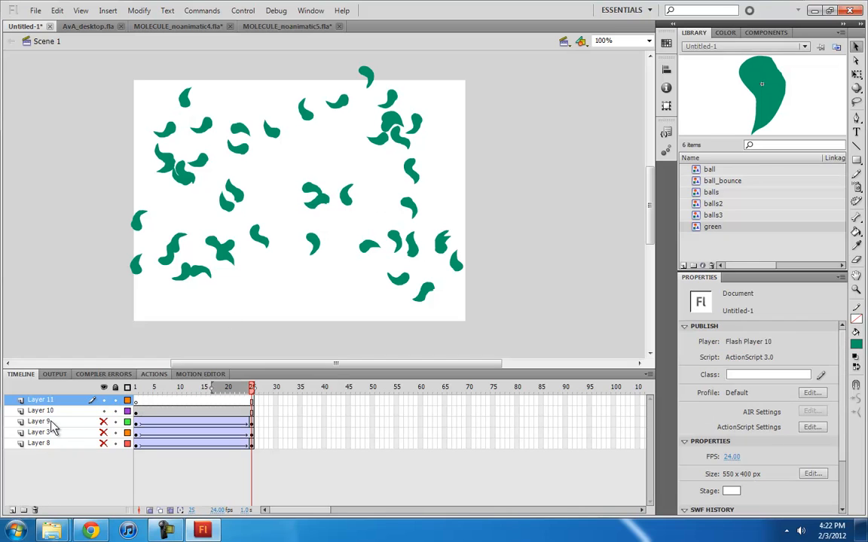
# Select a scattered set of green instances on Layer 10 and give them an Alpha color effect of 61%.
pyautogui.click(232, 192)
pyautogui.keyDown('shift'); pyautogui.click(171, 249); pyautogui.keyUp('shift')
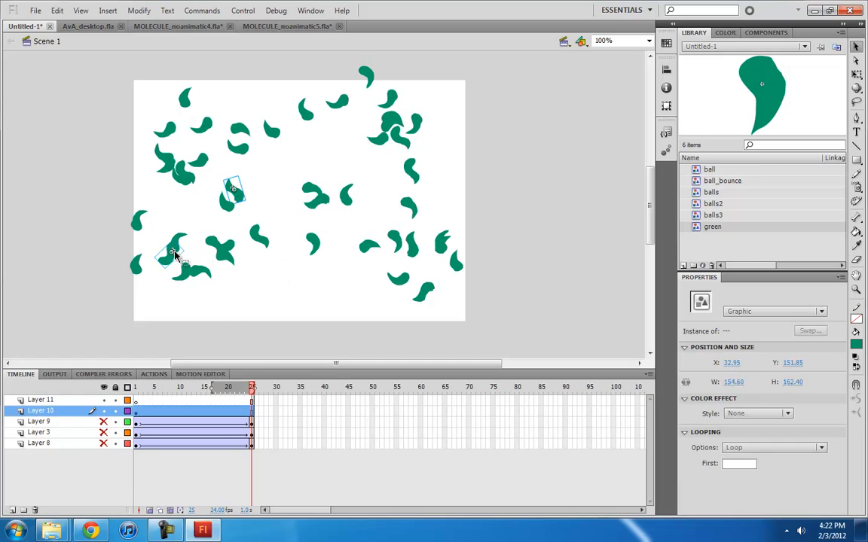
pyautogui.keyDown('shift'); pyautogui.click(234, 143); pyautogui.keyUp('shift')
pyautogui.keyDown('shift'); pyautogui.click(167, 160); pyautogui.keyUp('shift')
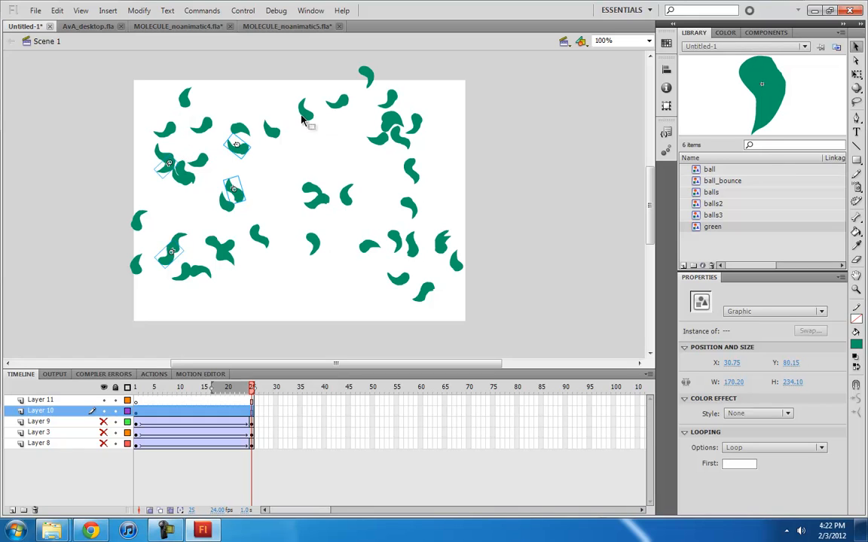
pyautogui.keyDown('shift'); pyautogui.click(412, 172); pyautogui.keyUp('shift')
pyautogui.keyDown('shift'); pyautogui.click(307, 113); pyautogui.keyUp('shift')
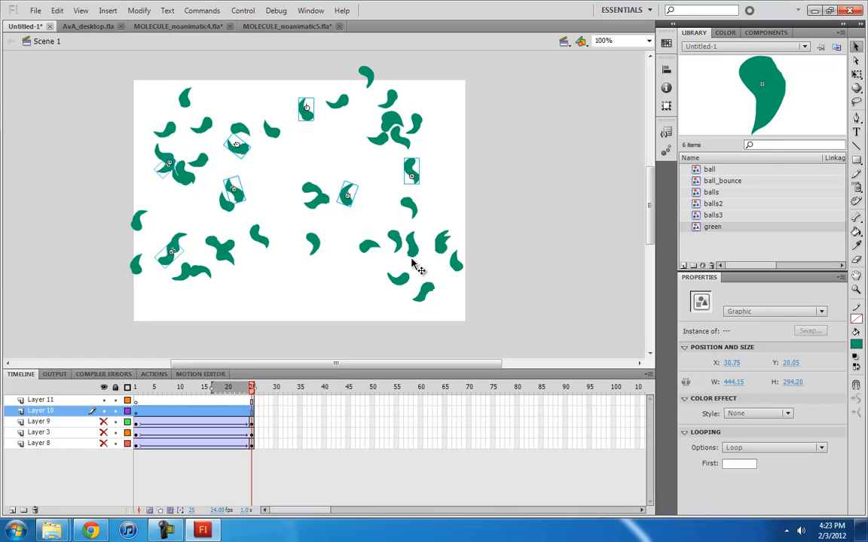
pyautogui.keyDown('shift'); pyautogui.click(411, 245); pyautogui.keyUp('shift')
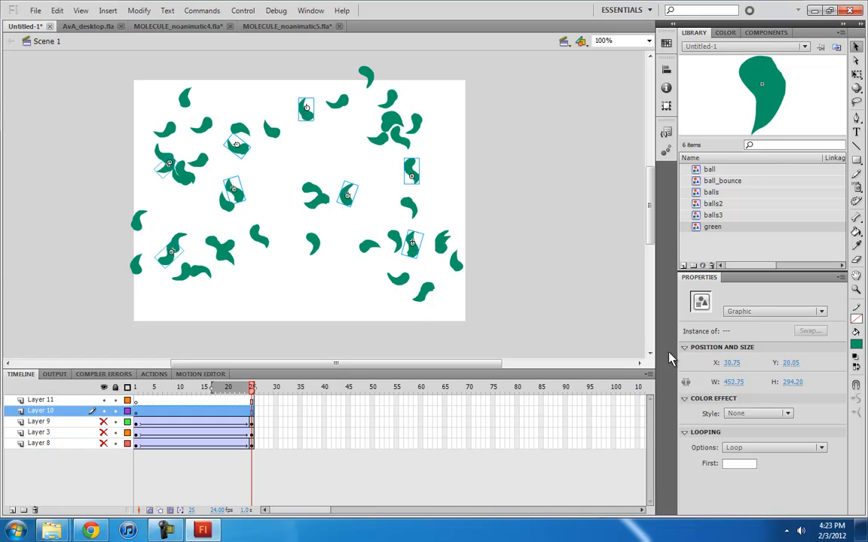
pyautogui.click(787, 415)
pyautogui.click(757, 487)
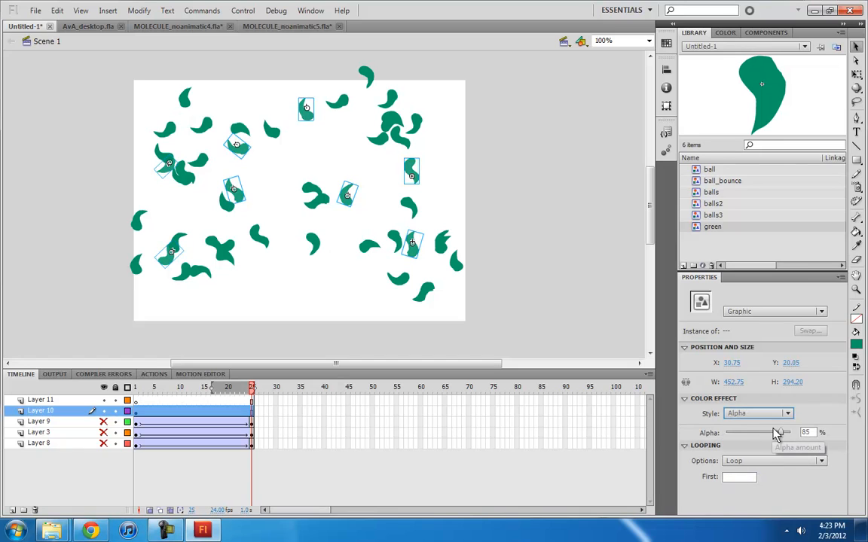
pyautogui.moveTo(779, 433); pyautogui.dragTo(764, 435)
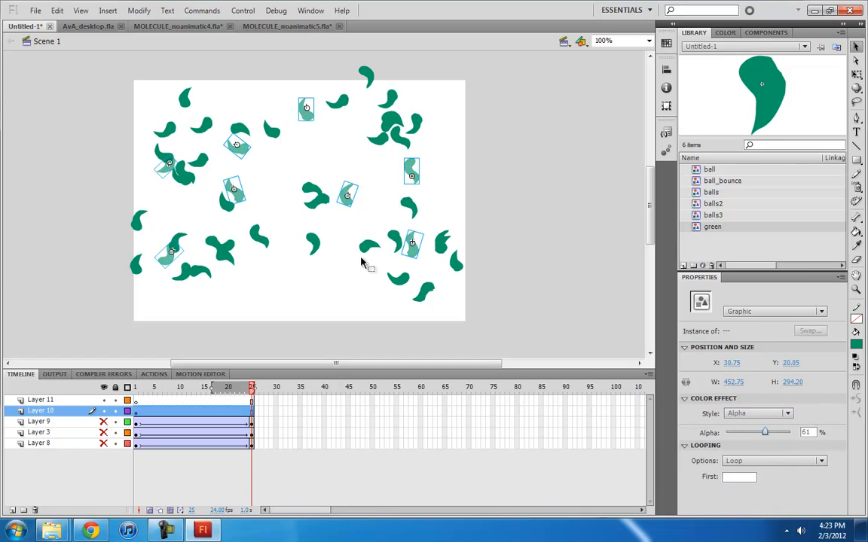
# Scale the selected faded instances down together to about 293 by 190 px and move them toward the stage centre.
pyautogui.press('q')
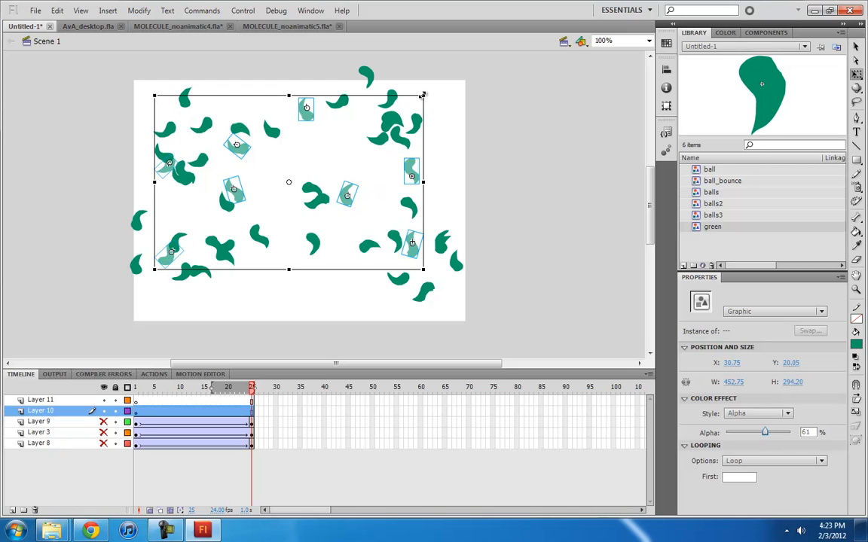
pyautogui.moveTo(423, 95); pyautogui.dragTo(328, 157)
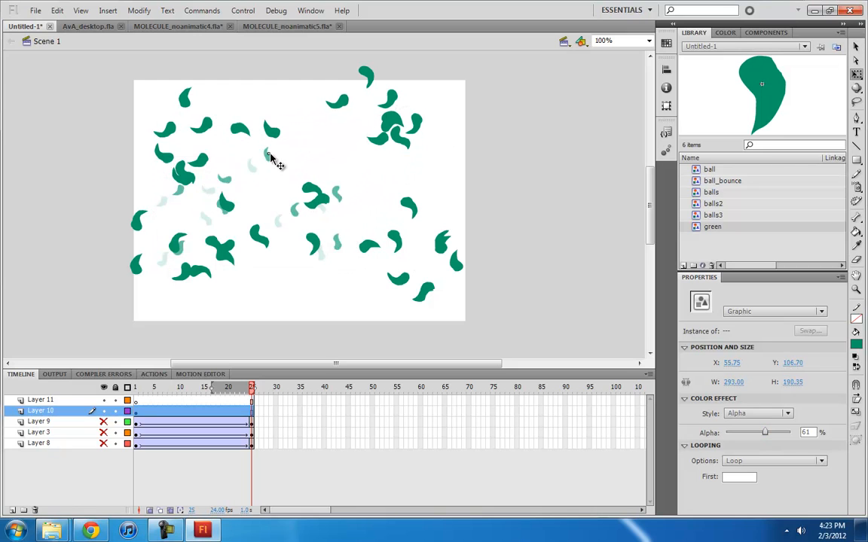
pyautogui.moveTo(273, 159); pyautogui.dragTo(317, 141)
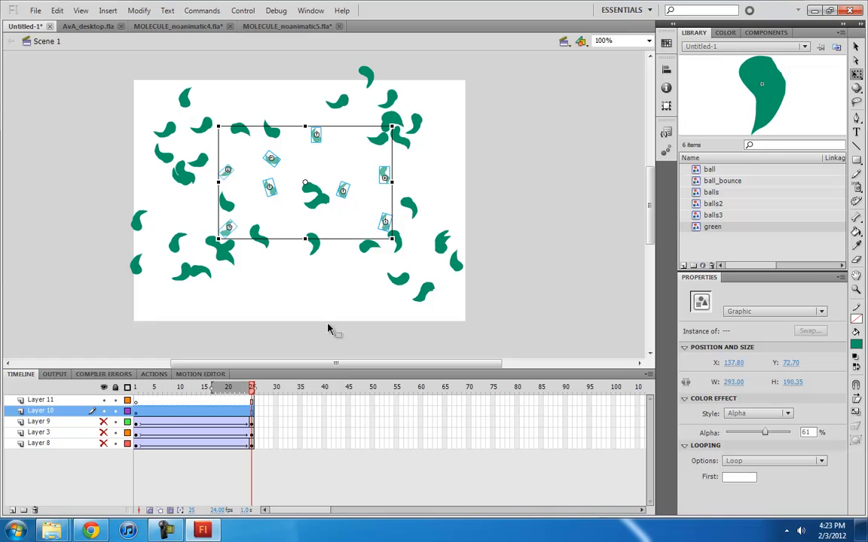
# Move Layer 11 below Layer 10 and transfer the faded instances from Layer 10 to frame 1 of Layer 11.
pyautogui.hotkey('ctrl', 'x')
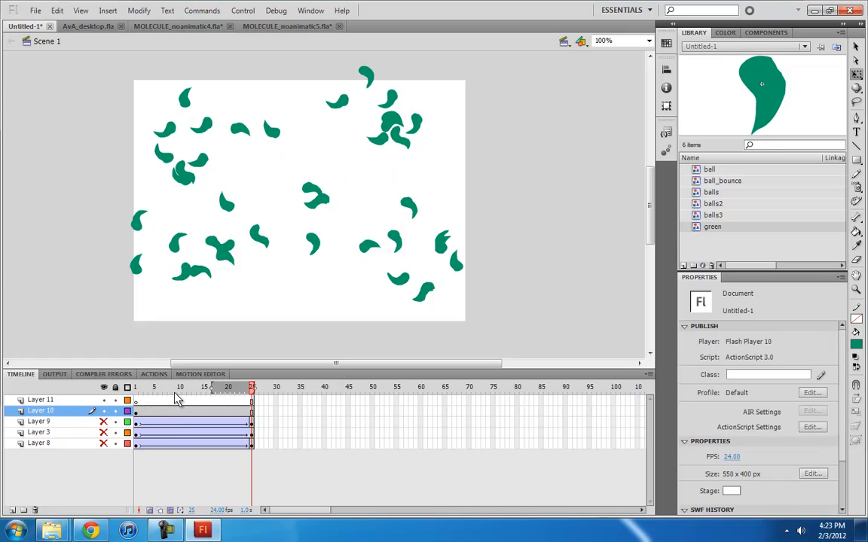
pyautogui.moveTo(54, 412); pyautogui.dragTo(56, 397)
pyautogui.click(137, 412)
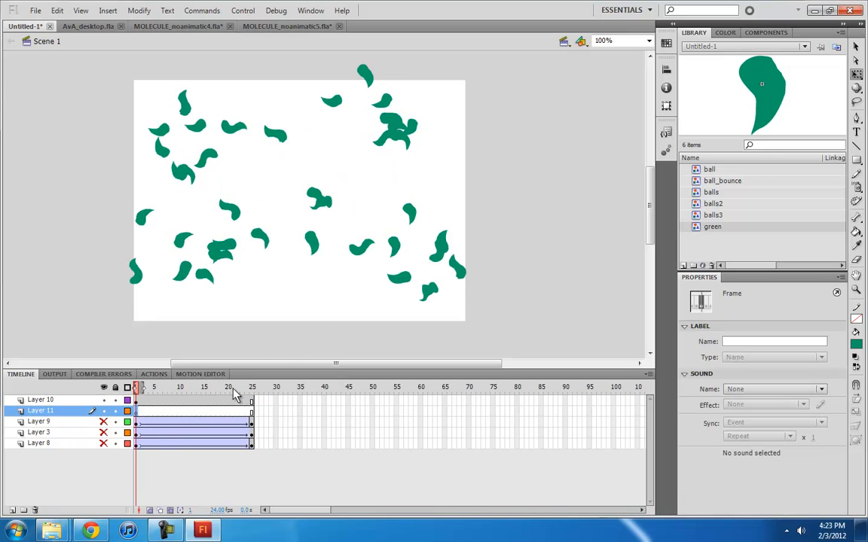
pyautogui.hotkey('ctrl', 'v')
pyautogui.moveTo(265, 174); pyautogui.dragTo(242, 163)
pyautogui.click(273, 316)
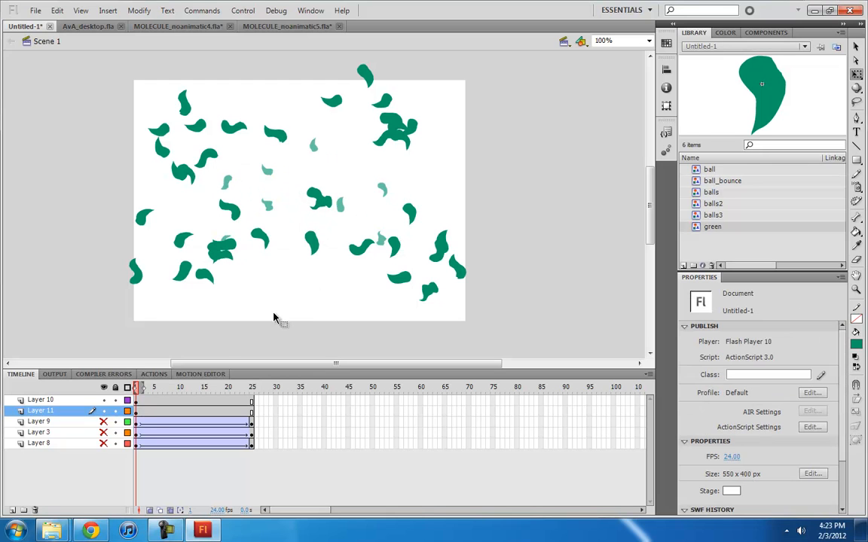
# Play the timeline and place more copies of the faded instances on Layer 11 in the upper and lower stage areas.
pyautogui.press('Return')
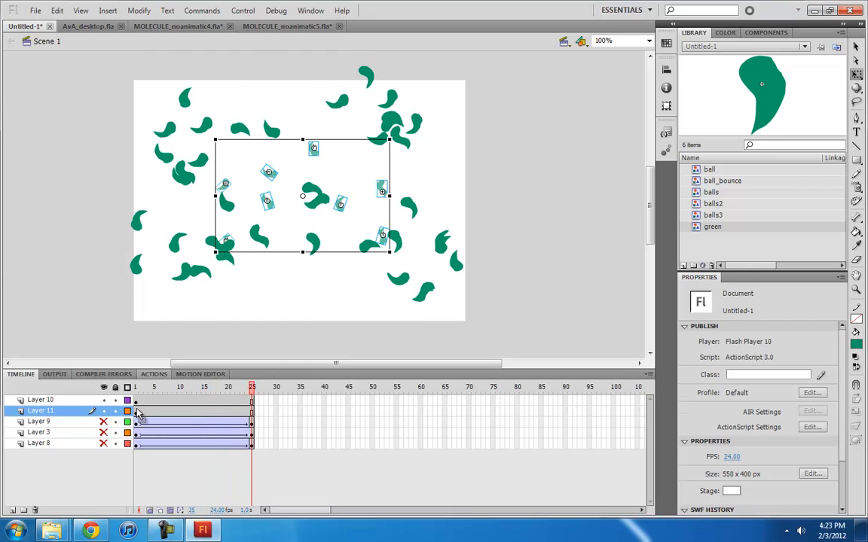
pyautogui.moveTo(315, 155); pyautogui.dragTo(311, 202)
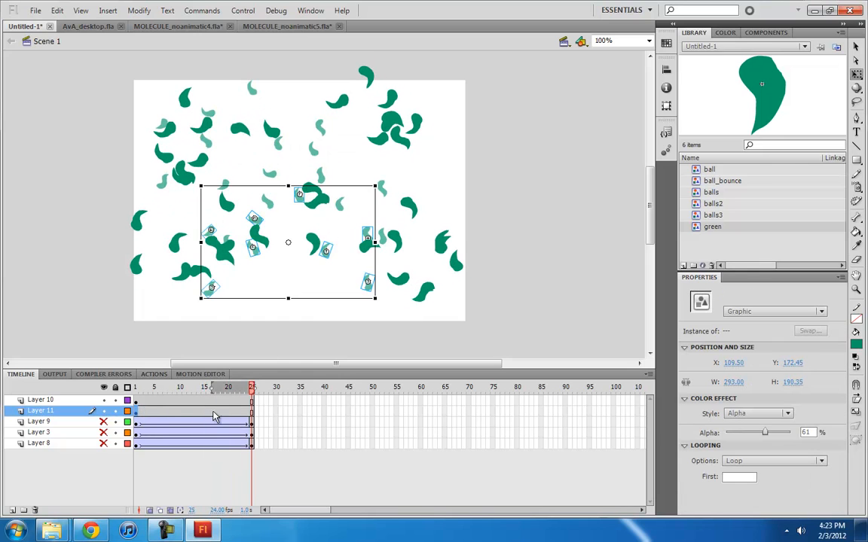
# Play the timeline to preview the green instances together with their faded background copies.
pyautogui.press('Return')
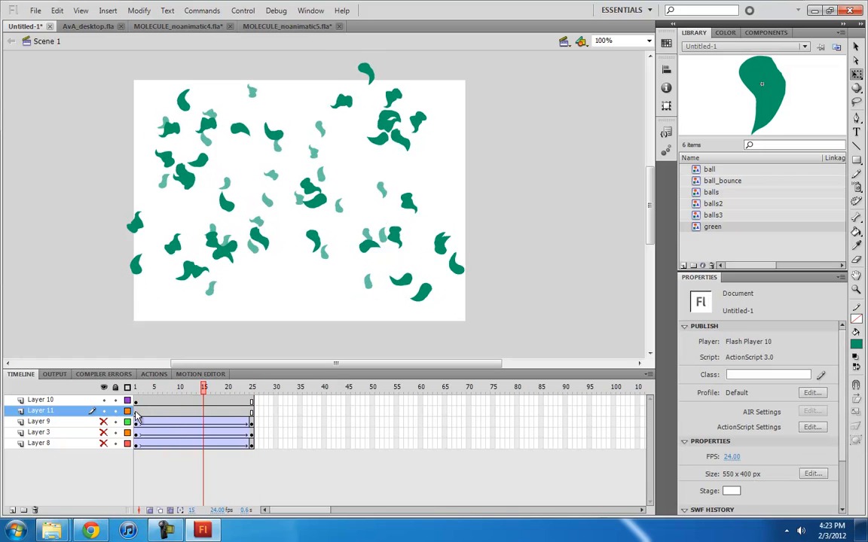
pyautogui.click(376, 253)
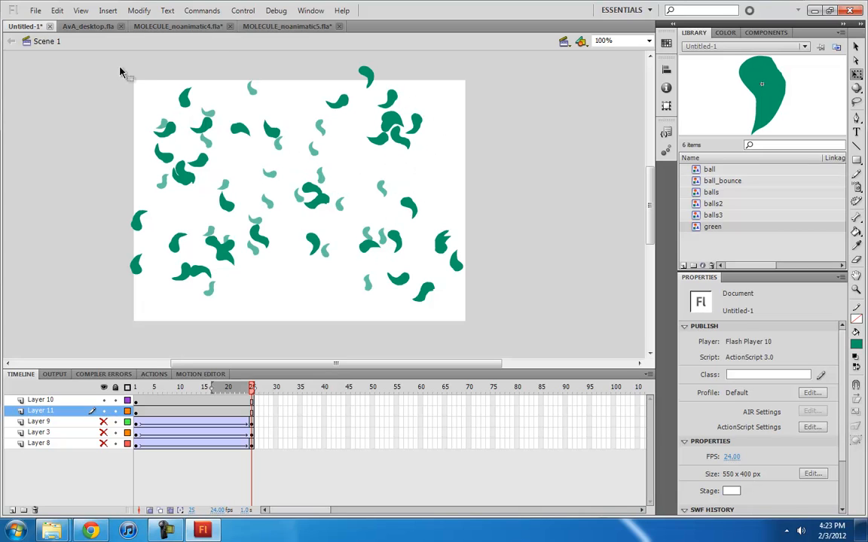
# Switch to MOLECULE_noanimatic5.fla, open the large vapor_stagnant2 circle for editing and scrub its tween to frame 10.
pyautogui.click(286, 26)
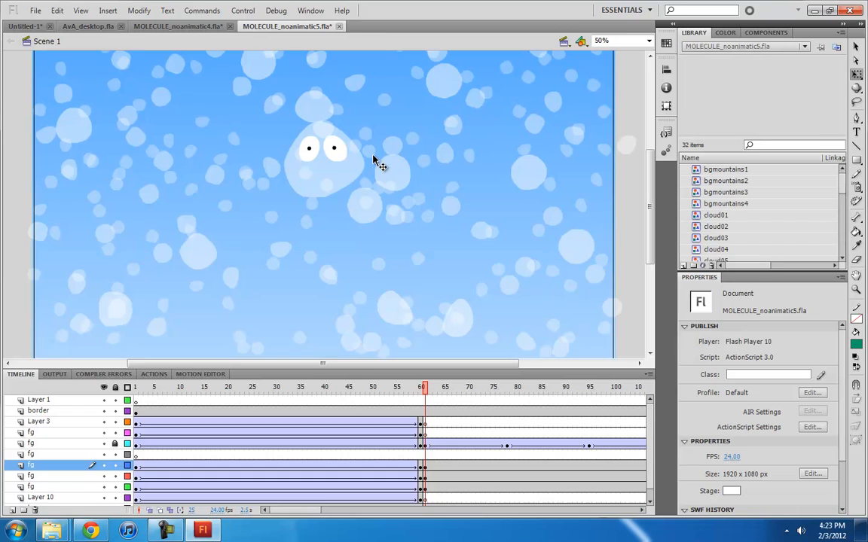
pyautogui.click(198, 254)
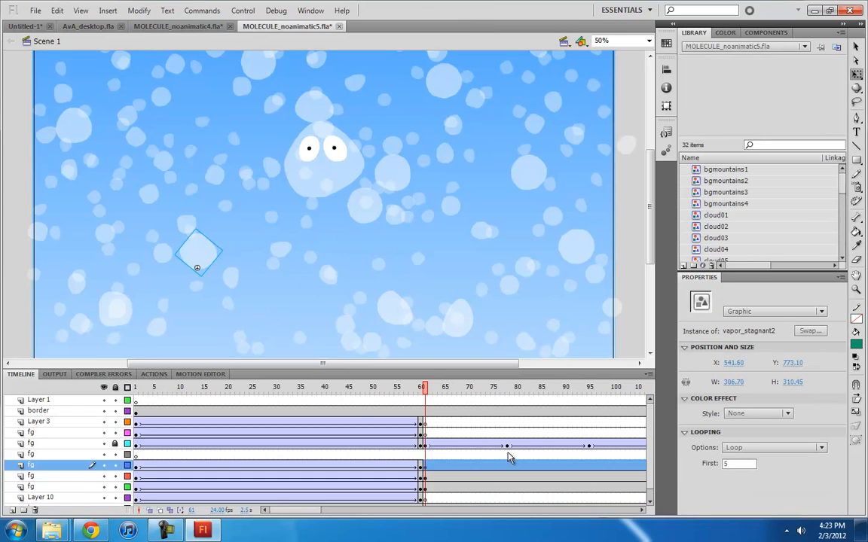
pyautogui.moveTo(427, 391)
pyautogui.mouseDown()
pyautogui.moveTo(436, 394)
pyautogui.moveTo(425, 391)
pyautogui.mouseUp()
pyautogui.click(200, 256)
pyautogui.doubleClick(200, 256)
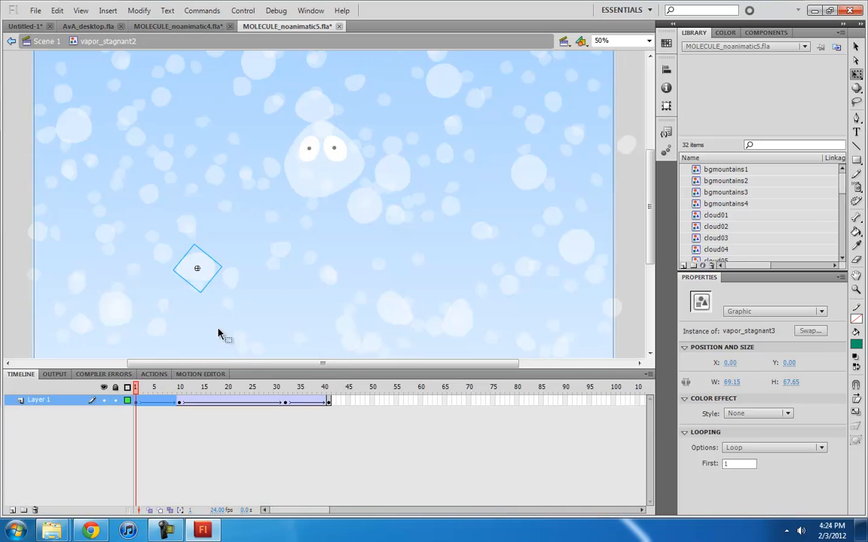
pyautogui.moveTo(135, 387); pyautogui.dragTo(181, 384)
# Open the nested vapor_stagnant3 symbol at 100% zoom, scrub its frame-by-frame shapes and return to vapor_stagnant2.
pyautogui.click(195, 250)
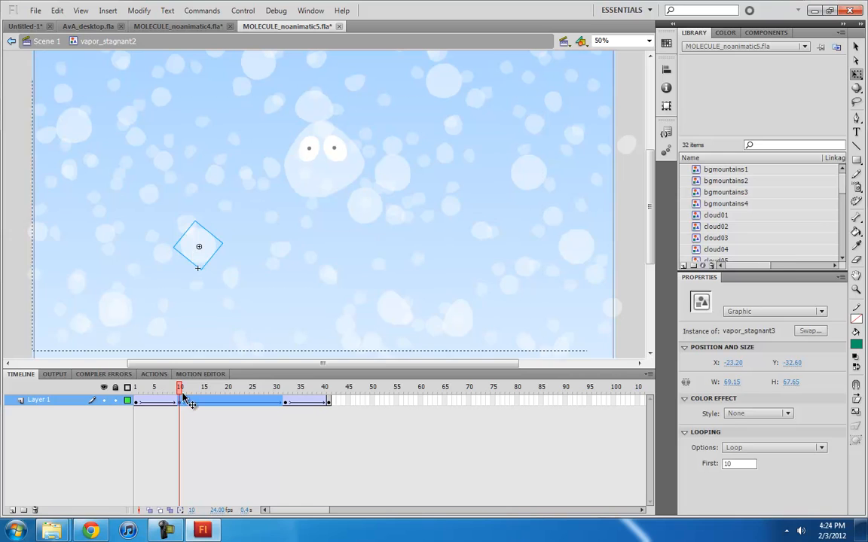
pyautogui.doubleClick(195, 252)
pyautogui.hotkey('ctrl', '1')
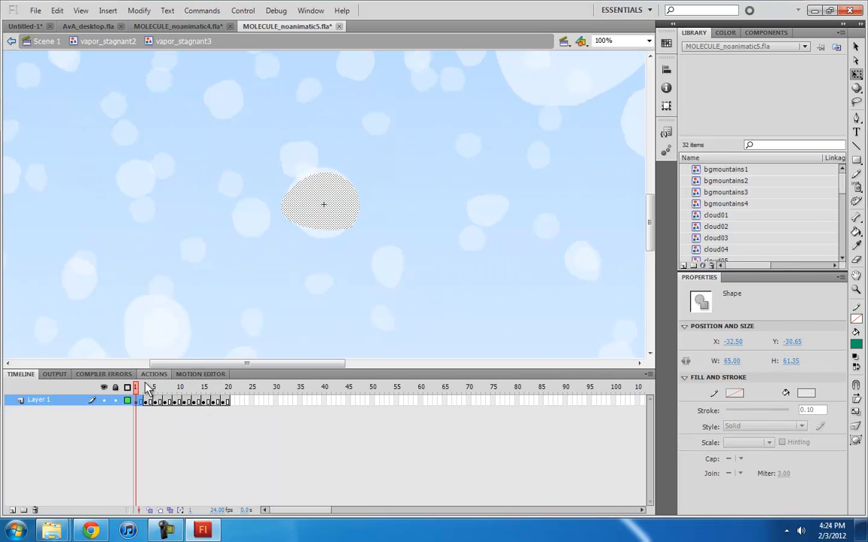
pyautogui.moveTo(140, 390)
pyautogui.mouseDown()
pyautogui.moveTo(226, 387)
pyautogui.moveTo(136, 387)
pyautogui.mouseUp()
pyautogui.click(110, 43)
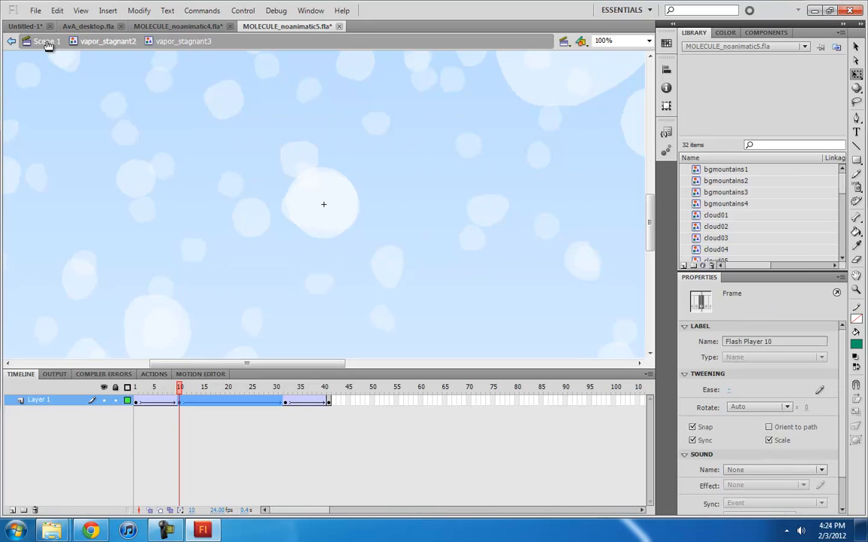
# Return to Scene 1 and scrub the main timeline to review the whole vapor scene at 25% zoom.
pyautogui.click(47, 41)
pyautogui.hotkey('ctrl', '-')
pyautogui.hotkey('ctrl', '-')
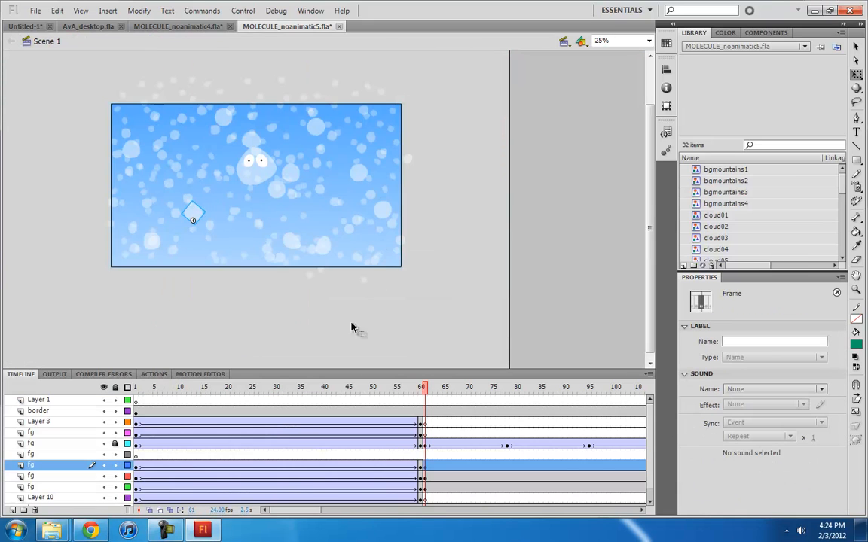
pyautogui.moveTo(426, 391); pyautogui.dragTo(360, 381)
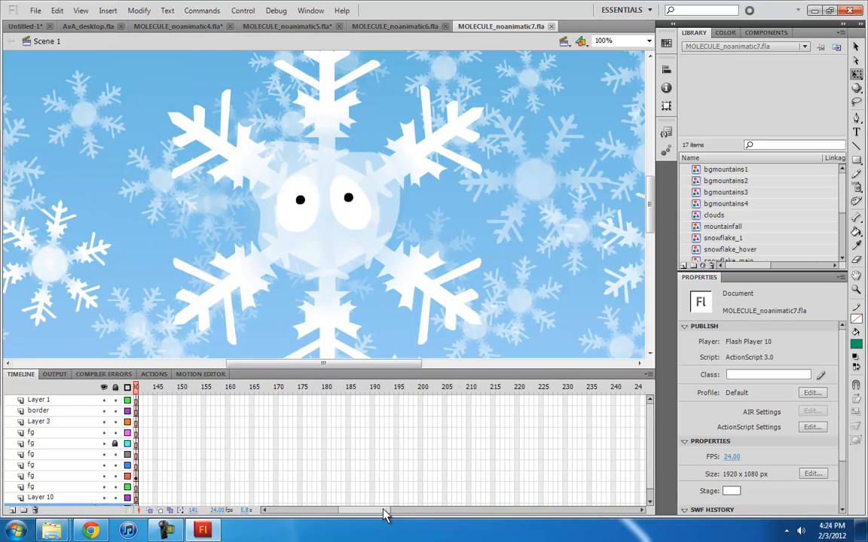
# In MOLECULE_noanimatic7.fla, scrub the main timeline from the start to frame 54 and view the stage at 50%.
pyautogui.moveTo(383, 510); pyautogui.dragTo(308, 513)
pyautogui.moveTo(171, 387); pyautogui.dragTo(392, 387)
pyautogui.hotkey('ctrl', '-')
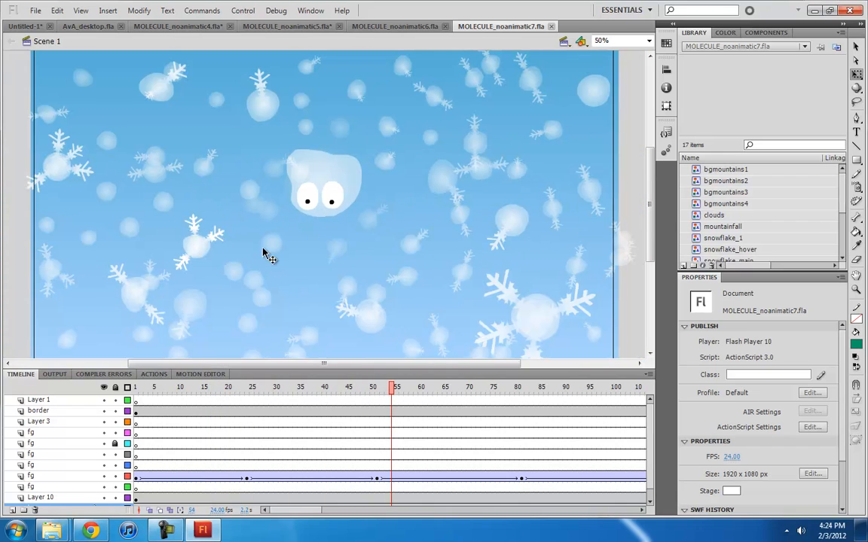
# Open the vapor_snowflake_moving instance, scrub its timeline back to frame 1 and enter the nested vapor_snowflake symbol.
pyautogui.click(199, 234)
pyautogui.doubleClick(185, 230)
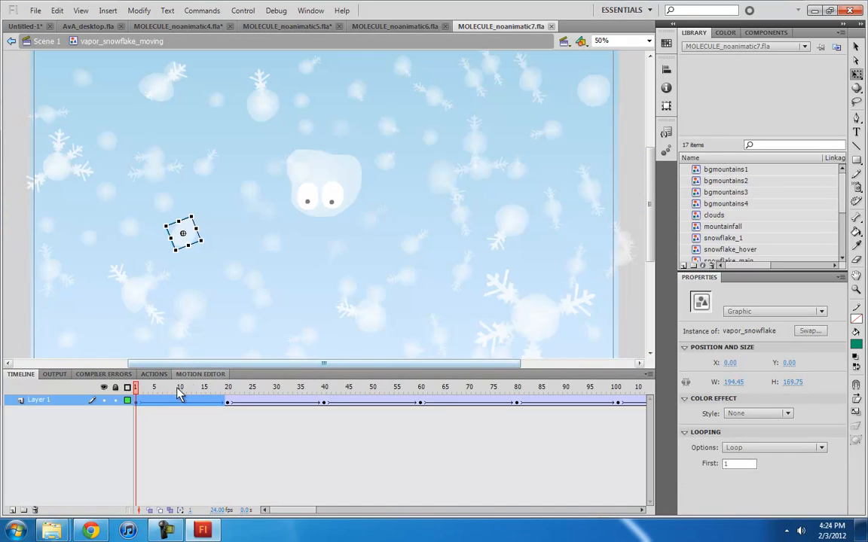
pyautogui.moveTo(179, 388); pyautogui.dragTo(136, 387)
pyautogui.click(170, 253)
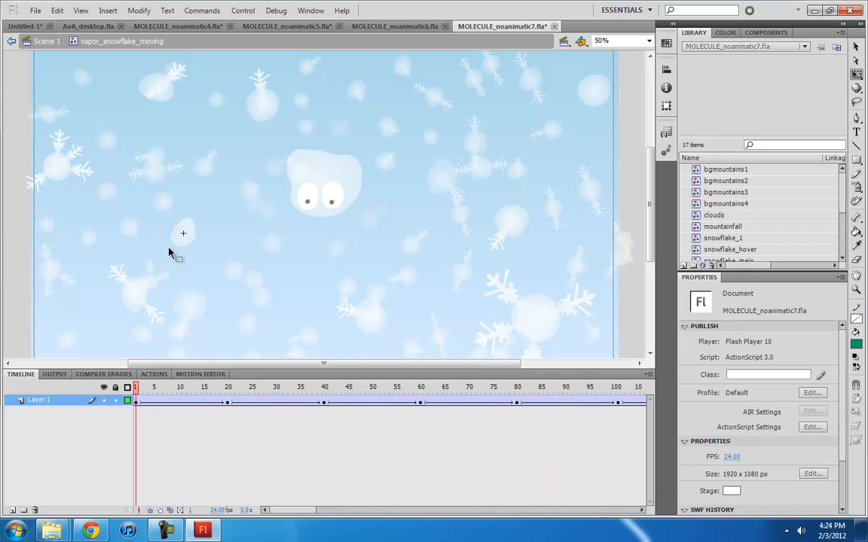
pyautogui.doubleClick(185, 250)
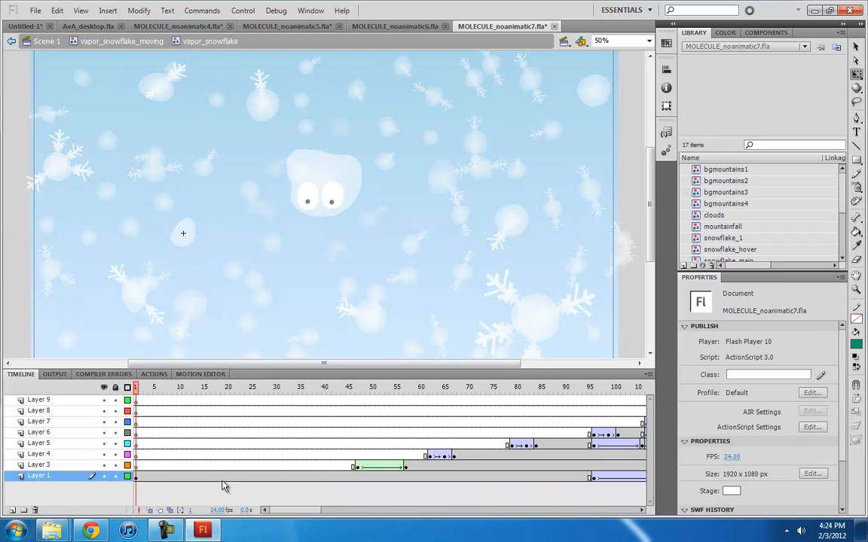
# Examine the snowflake arm on Layer 4 at frame 67 at 200% zoom, and scrub onward through the other arms' growth.
pyautogui.moveTo(277, 512)
pyautogui.mouseDown()
pyautogui.moveTo(314, 511)
pyautogui.moveTo(294, 514)
pyautogui.mouseUp()
pyautogui.click(295, 456)
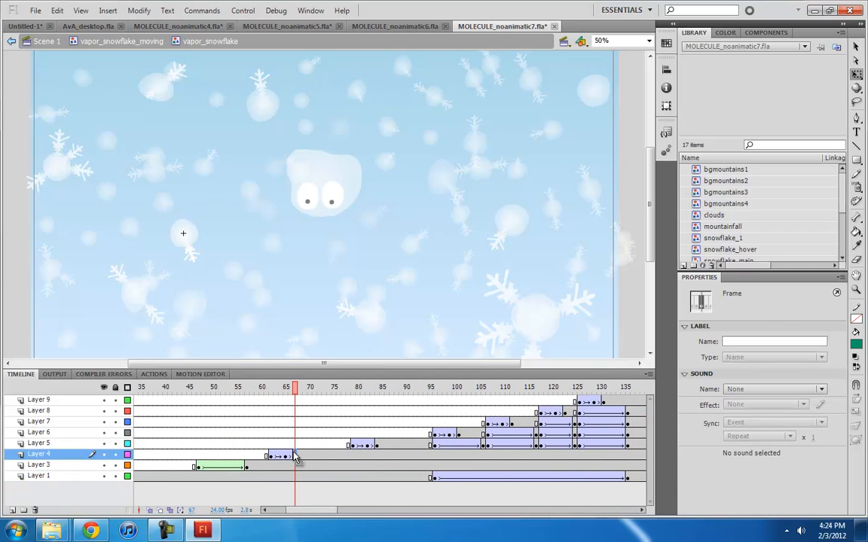
pyautogui.hotkey('ctrl', '=')
pyautogui.hotkey('ctrl', '=')
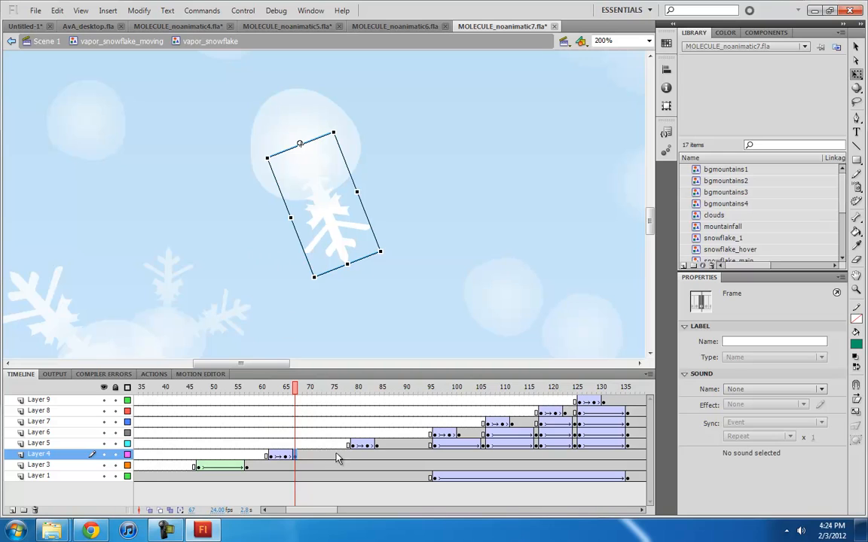
pyautogui.moveTo(297, 392); pyautogui.dragTo(482, 388)
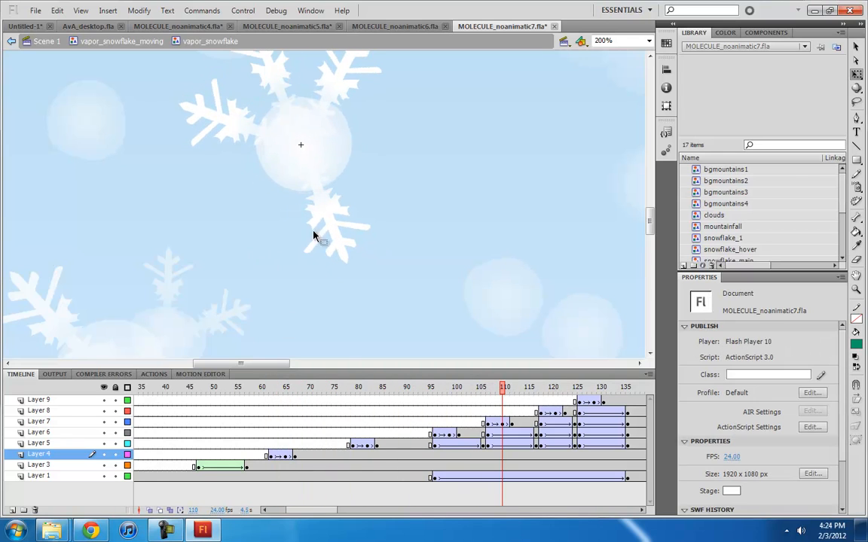
# Select the snowflake's centre circle on Layer 3 and inspect it at the end of its shape tween, frame 57.
pyautogui.click(314, 180)
pyautogui.click(348, 137)
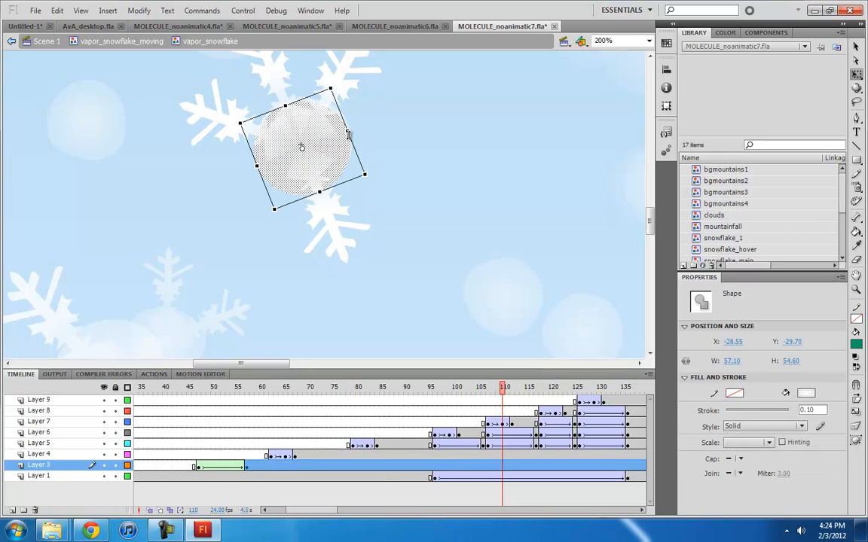
pyautogui.click(245, 466)
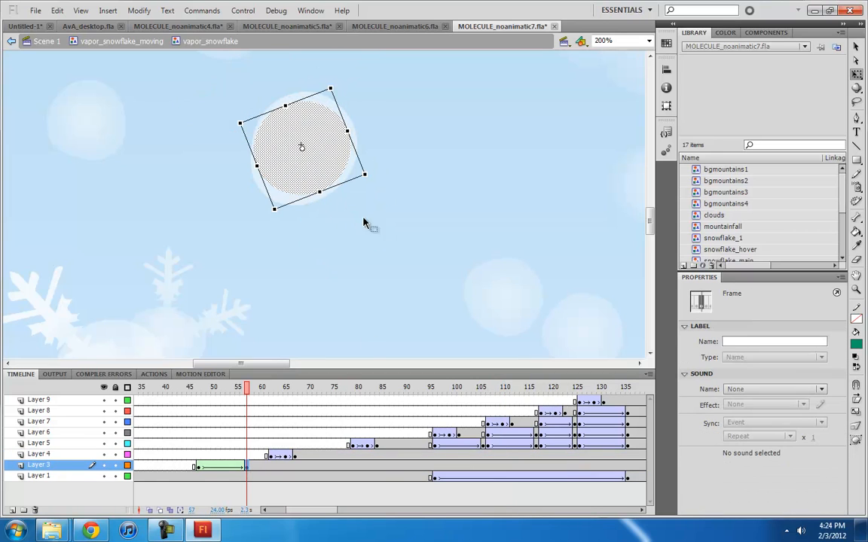
pyautogui.click(363, 223)
# From Layer 1 at frame 55, open the nested vapor_stagnant3 blob, scrub its frames and return to vapor_snowflake.
pyautogui.click(238, 481)
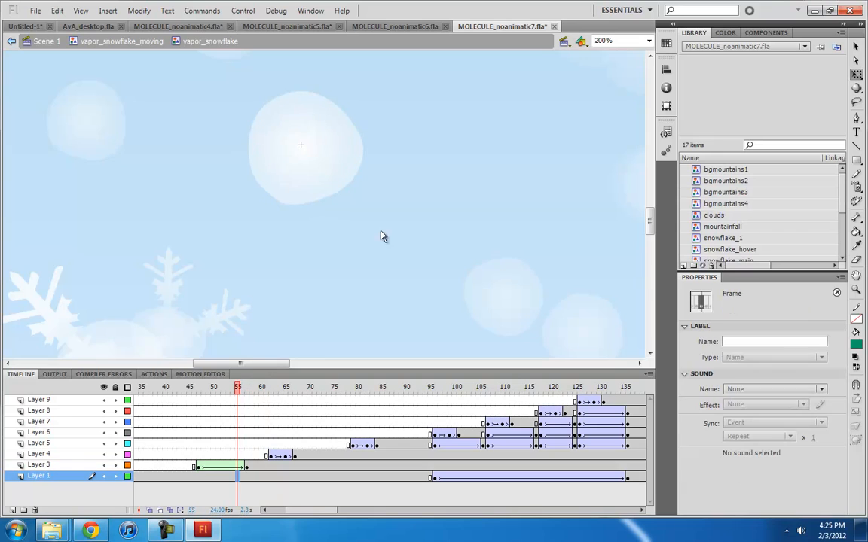
pyautogui.click(357, 166)
pyautogui.doubleClick(349, 190)
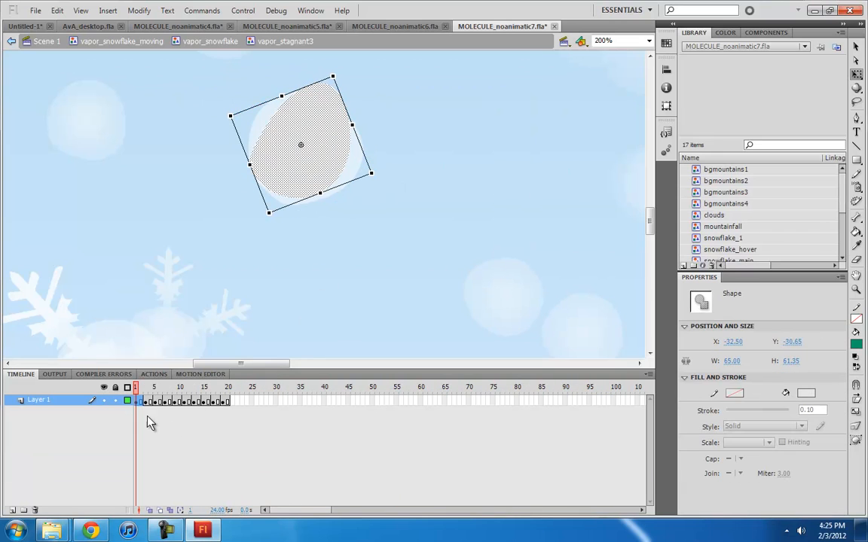
pyautogui.moveTo(138, 388)
pyautogui.mouseDown()
pyautogui.moveTo(200, 387)
pyautogui.moveTo(136, 388)
pyautogui.mouseUp()
pyautogui.click(210, 43)
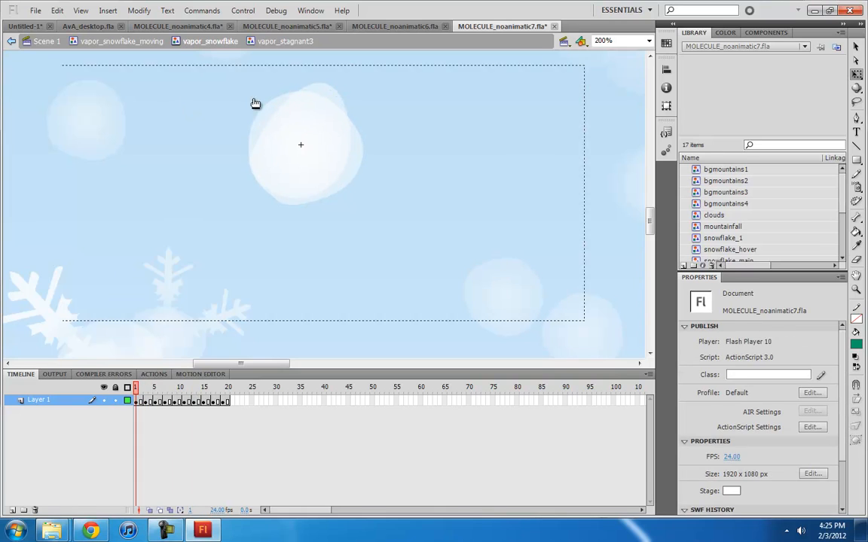
# Scrub Layer 3's shape tween from frame 47, inspect Layer 4's arm at frame 62, and review the later arm tweens to frame 96.
pyautogui.click(360, 466)
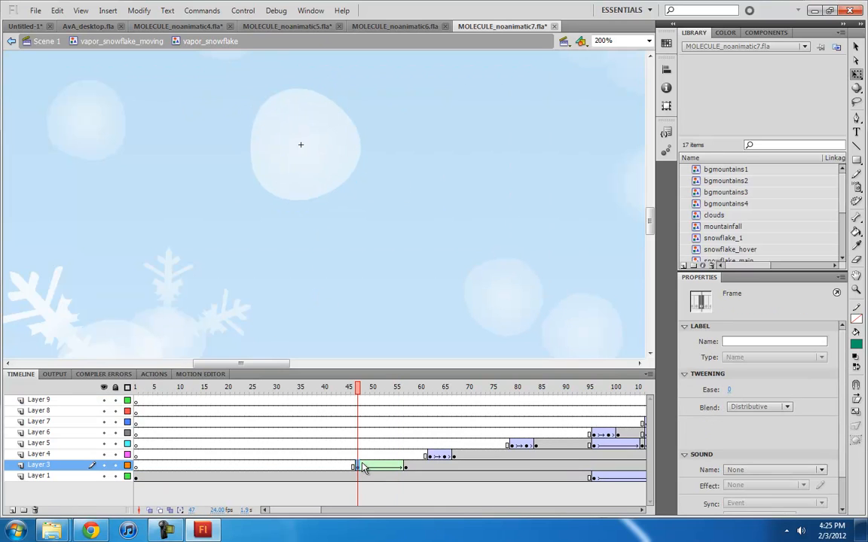
pyautogui.moveTo(361, 391); pyautogui.dragTo(406, 391)
pyautogui.click(429, 455)
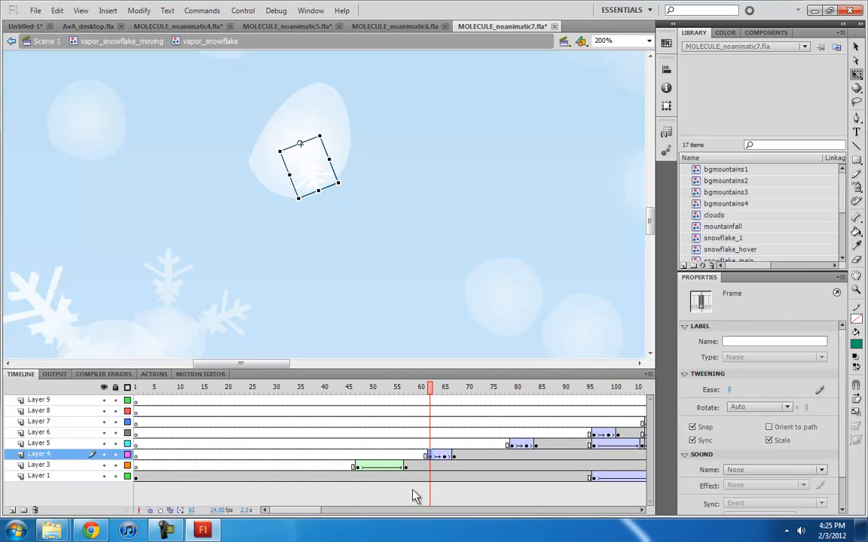
pyautogui.moveTo(300, 512); pyautogui.dragTo(337, 511)
pyautogui.moveTo(282, 389); pyautogui.dragTo(242, 390)
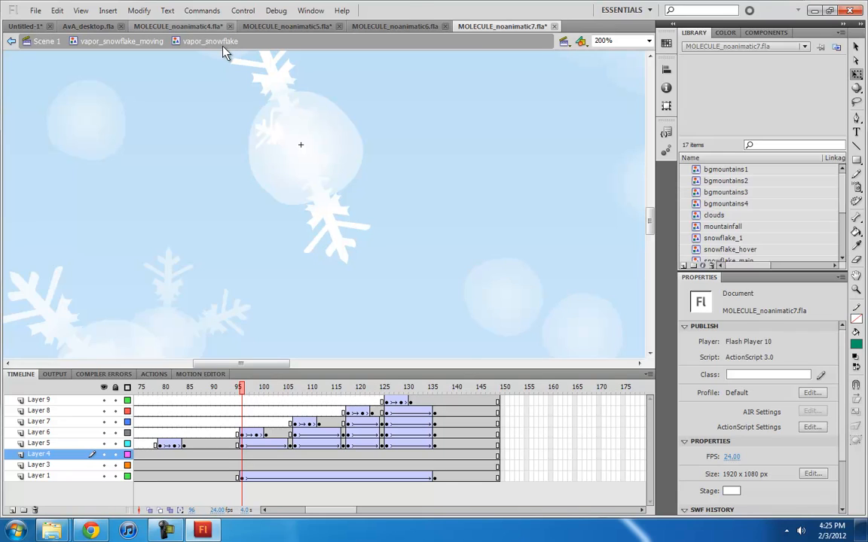
# Go back to vapor_snowflake_moving and scrub its full motion from frame 1 to frame 221.
pyautogui.click(112, 47)
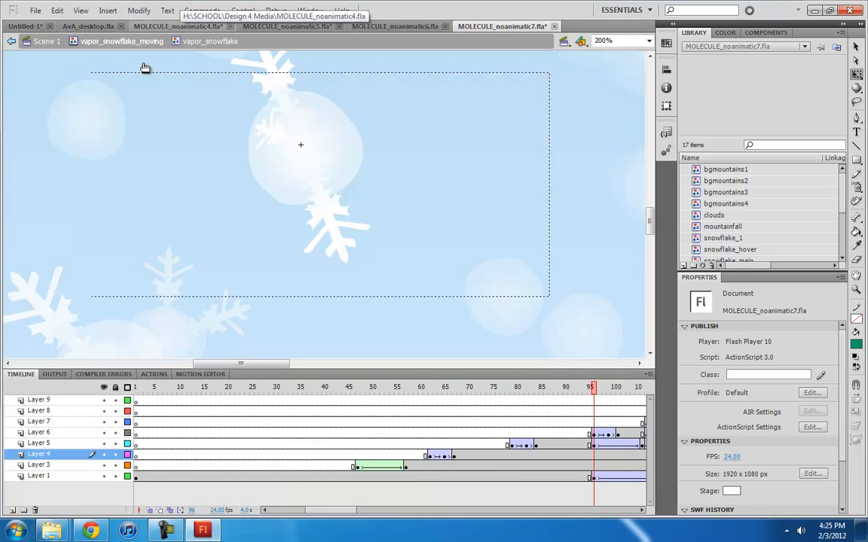
pyautogui.moveTo(136, 389); pyautogui.dragTo(603, 386)
pyautogui.click(476, 494)
pyautogui.moveTo(307, 516); pyautogui.dragTo(361, 515)
pyautogui.moveTo(151, 397); pyautogui.dragTo(608, 397)
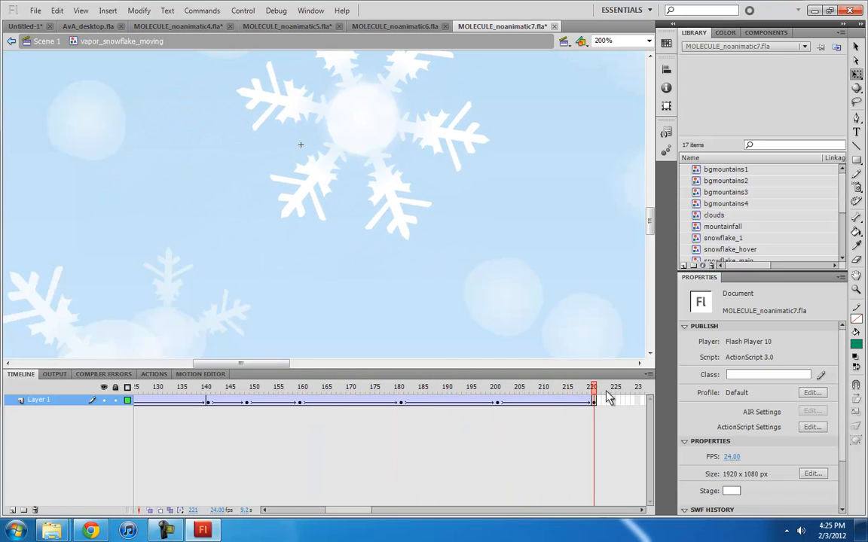
# Return to Scene 1 at 25% zoom and select several snowflake instances in turn to compare their first-frame looping settings.
pyautogui.click(57, 48)
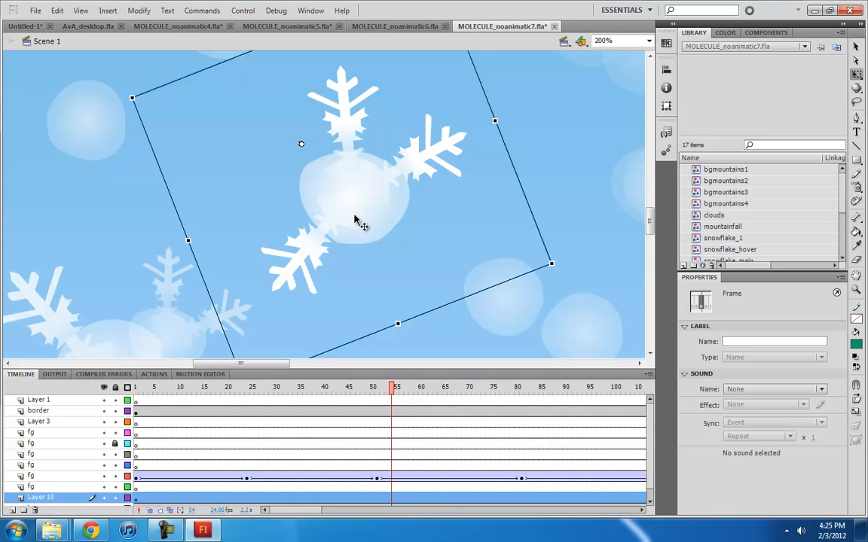
pyautogui.hotkey('ctrl', '-')
pyautogui.hotkey('ctrl', '-')
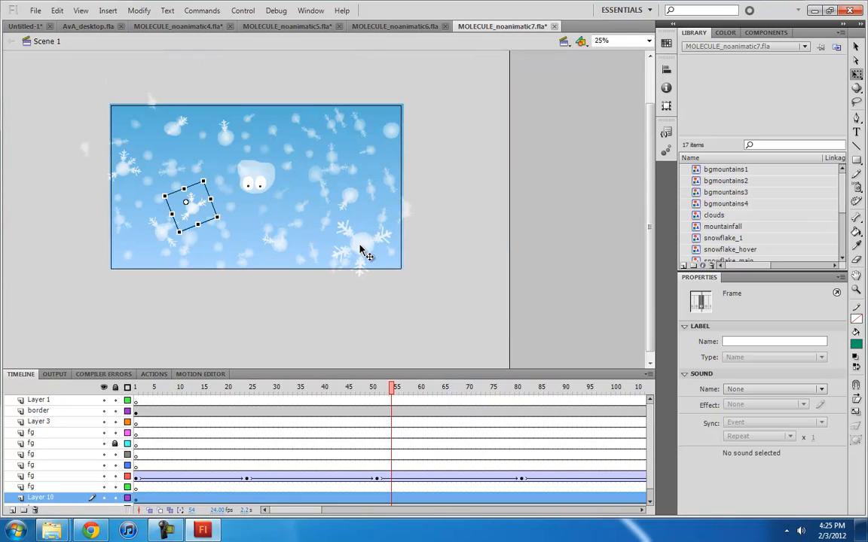
pyautogui.click(190, 205)
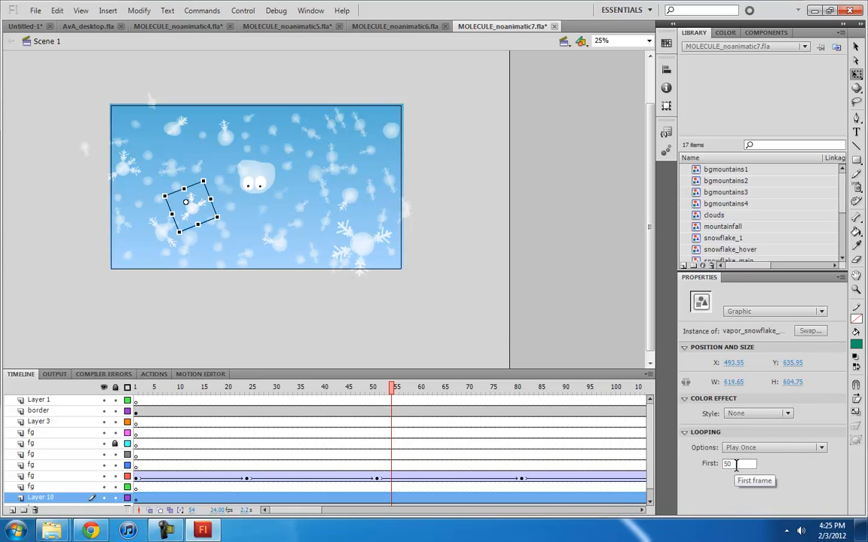
pyautogui.click(407, 260)
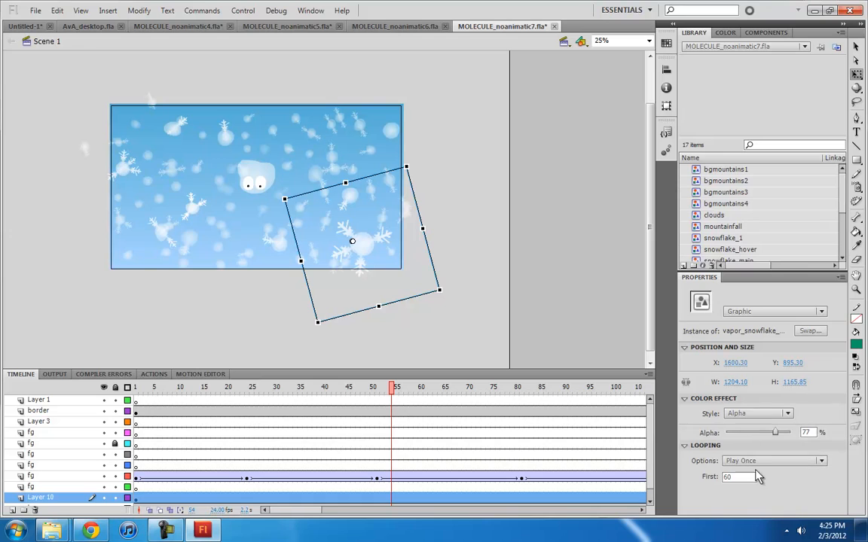
pyautogui.click(313, 177)
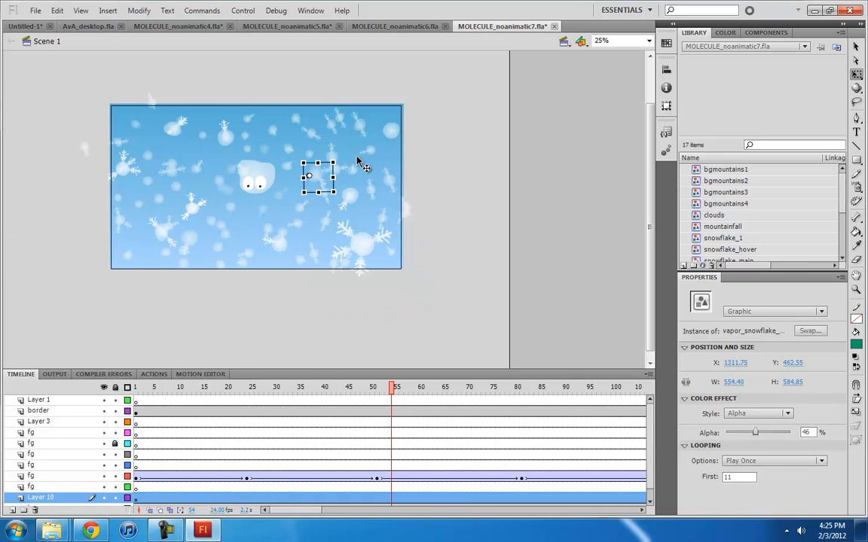
pyautogui.click(287, 153)
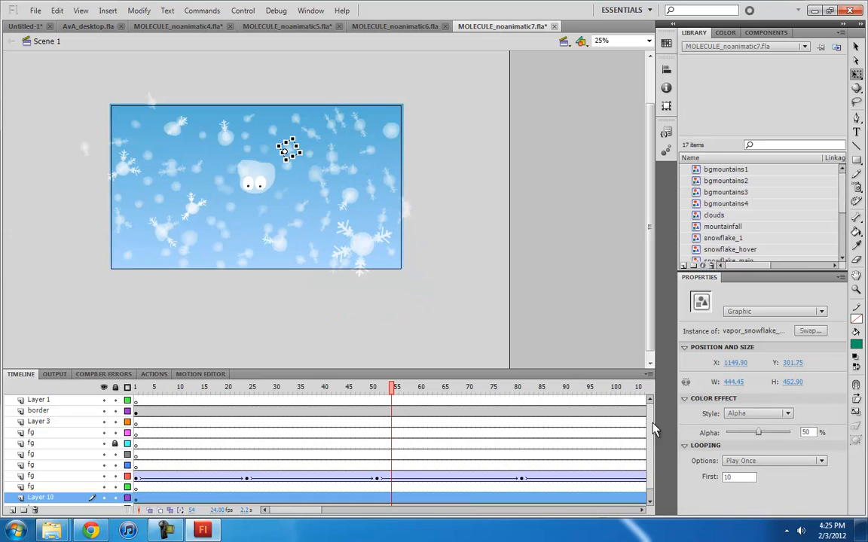
pyautogui.click(248, 150)
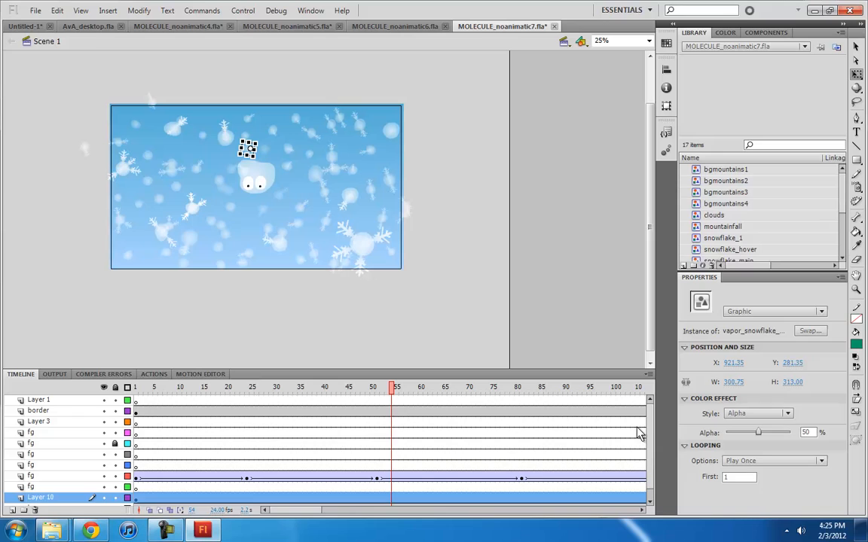
pyautogui.click(390, 135)
pyautogui.click(169, 173)
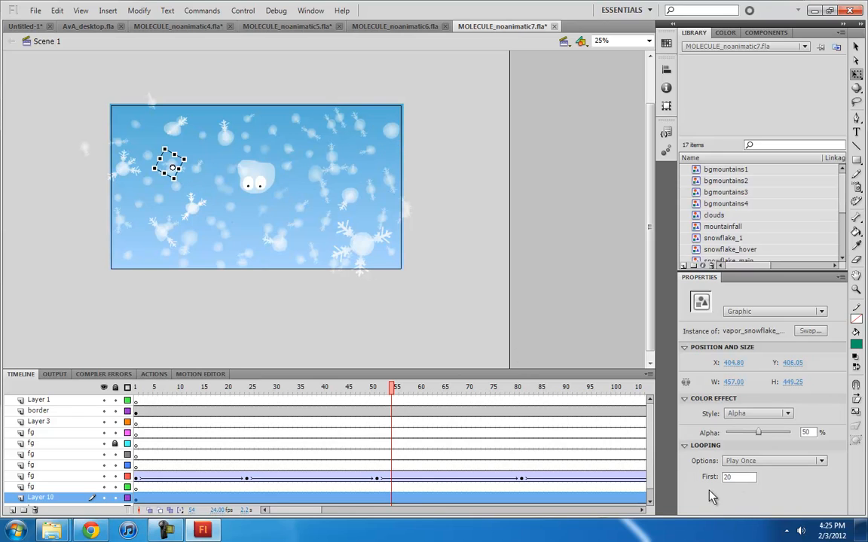
# Play back the snowflake scene from before frame 47, and select a small faded snowflake at frame 47 to inspect its looping settings.
pyautogui.moveTo(390, 389); pyautogui.dragTo(314, 393)
pyautogui.press('Return')
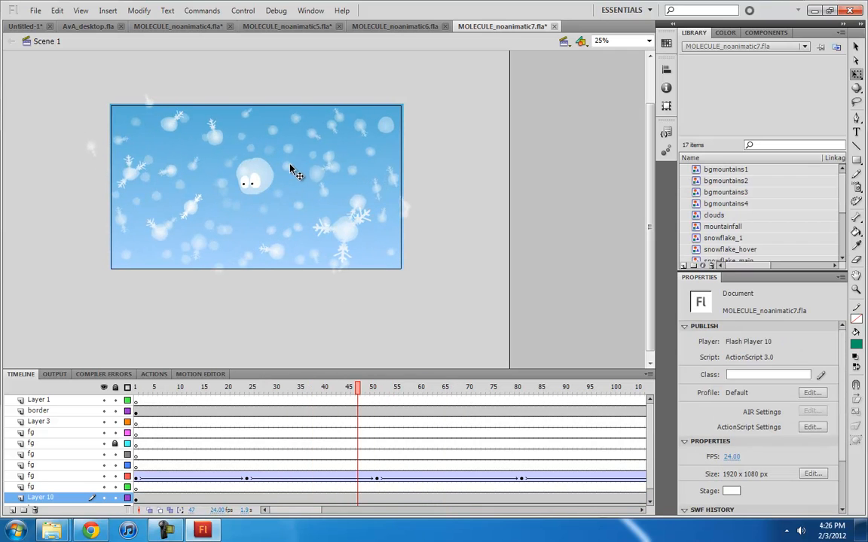
pyautogui.click(181, 190)
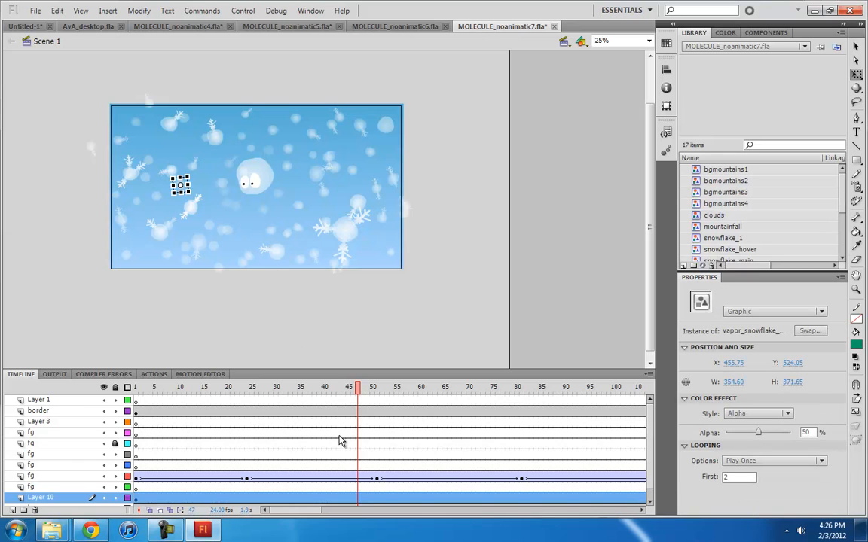
# Select all the snowflakes on Layer 10 at frame 47 to examine their arrangement, and scrub the scene to frame 49.
pyautogui.scroll(-1, 398, 429)
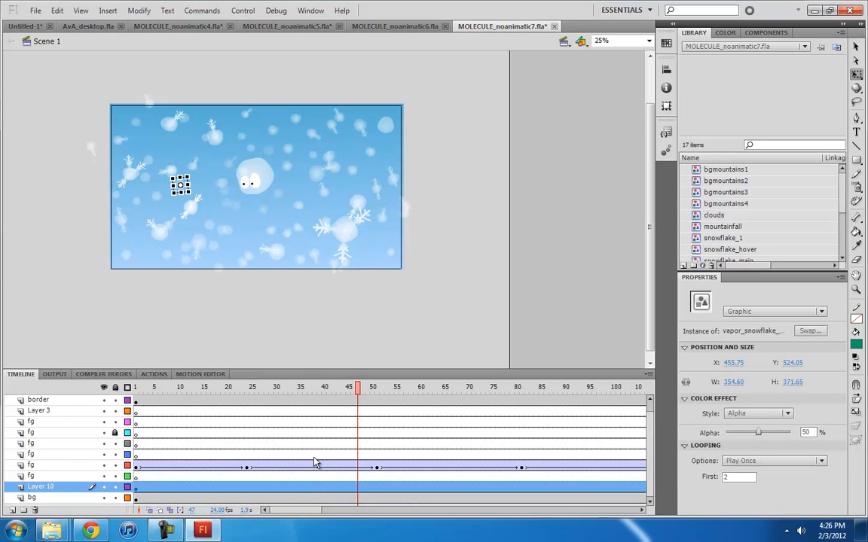
pyautogui.click(359, 488)
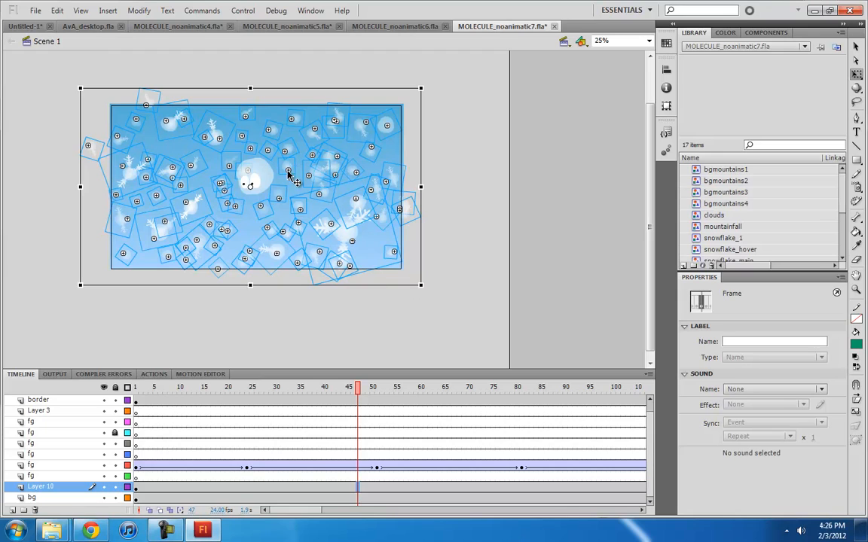
pyautogui.moveTo(360, 398)
pyautogui.mouseDown()
pyautogui.moveTo(335, 397)
pyautogui.moveTo(530, 392)
pyautogui.moveTo(369, 389)
pyautogui.mouseUp()
pyautogui.click(343, 176)
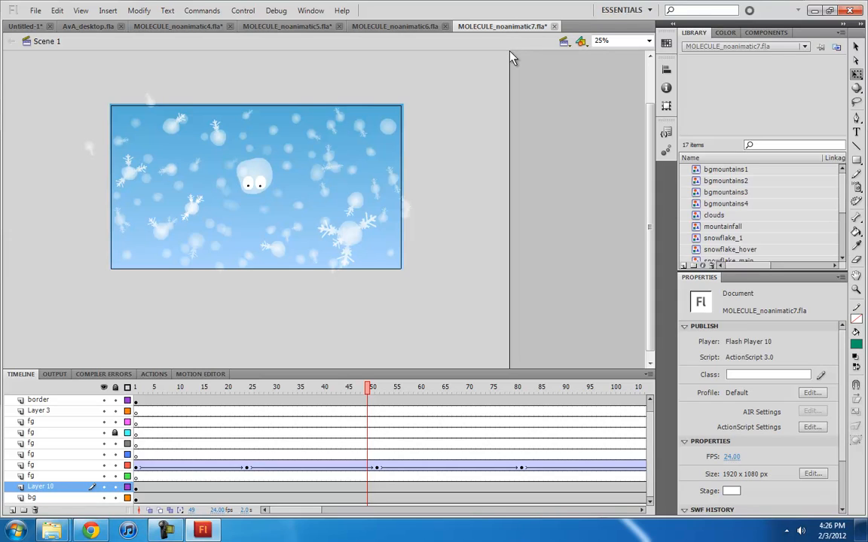
# Switch back to the Untitled-1 document with the green shapes demo.
pyautogui.click(88, 27)
pyautogui.click(34, 27)
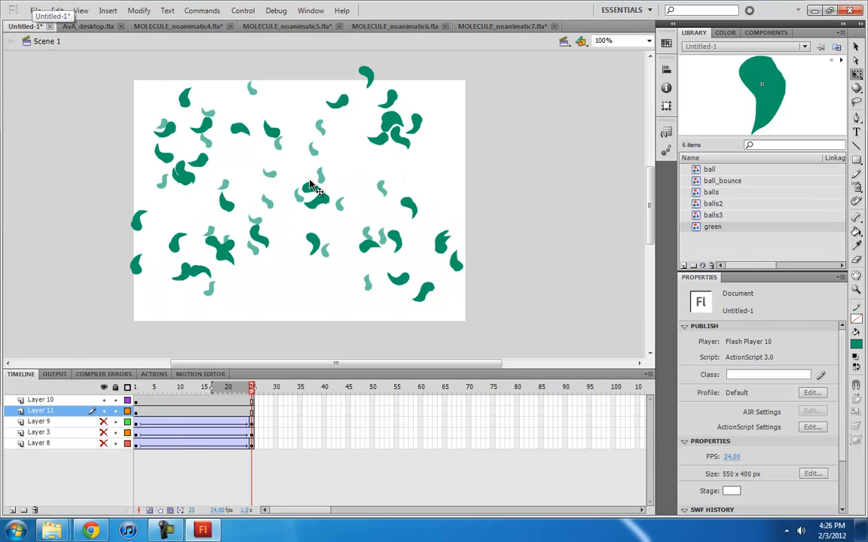